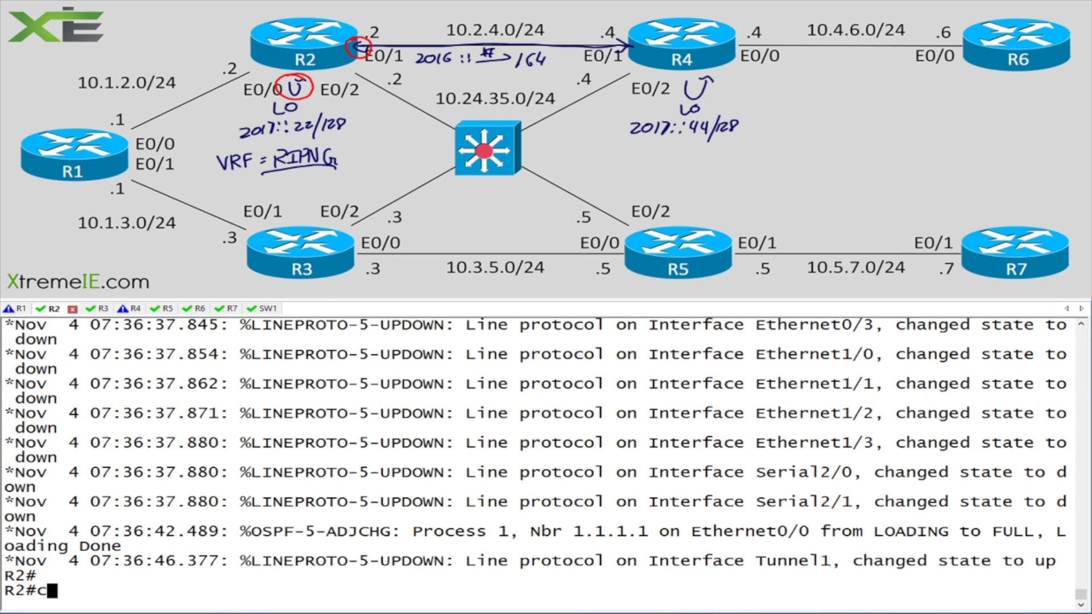
Enter global configuration mode on R2 and enable IPv6 unicast routing
{"action": "key", "text": "Return"}
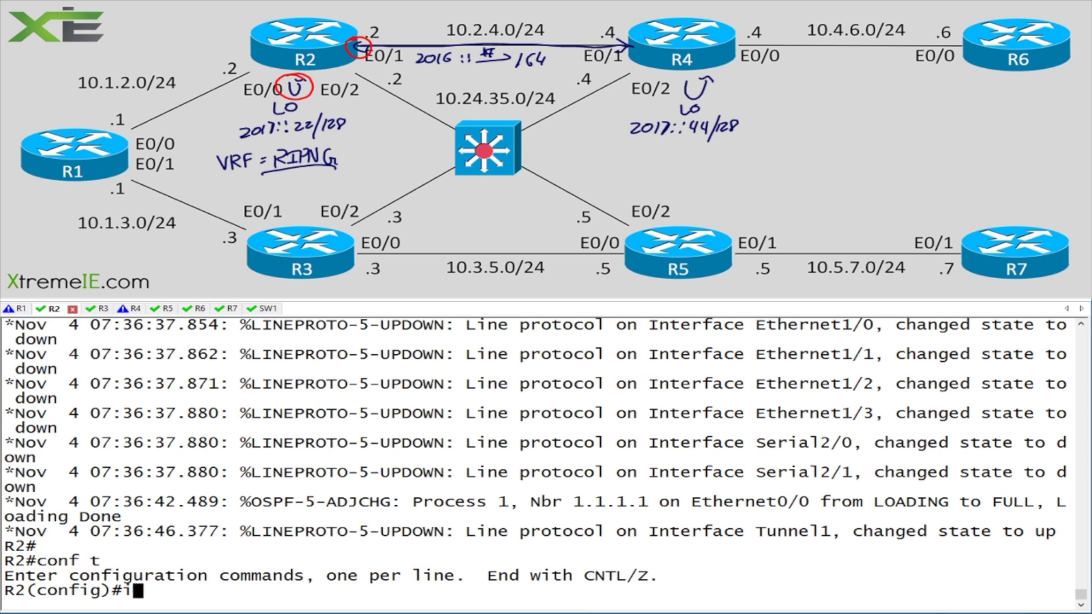
{"action": "type", "text": "ipv"}
{"action": "key", "text": "Tab"}
{"action": "type", "text": "un"}
{"action": "key", "text": "Tab"}
{"action": "key", "text": "Return"}
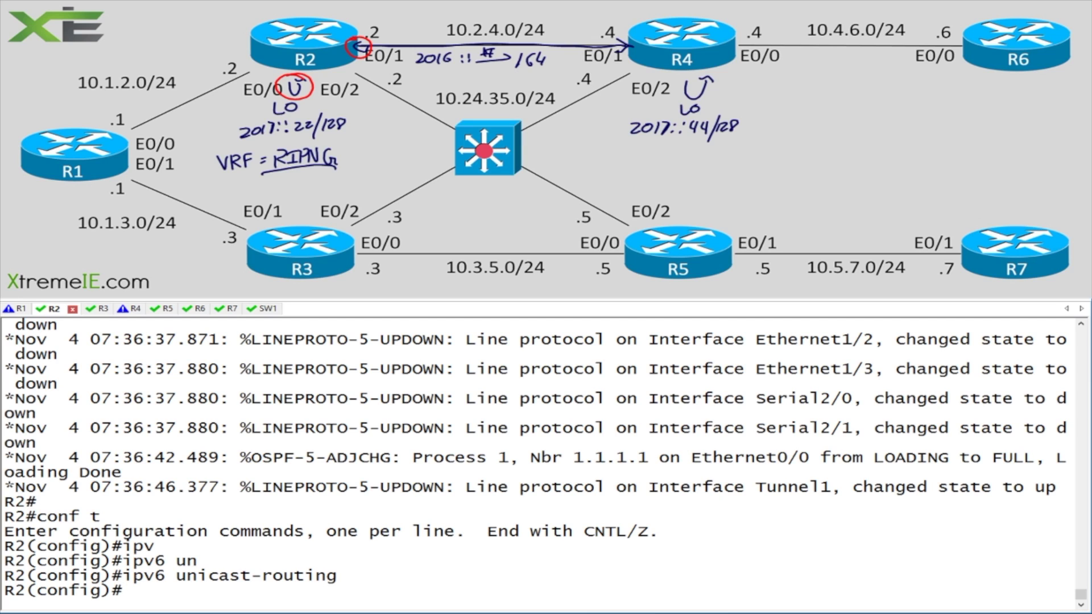
Create an IPv6 RIP routing process named ripng on R2
{"action": "type", "text": "ip"}
{"action": "key", "text": "Tab"}
{"action": "type", "text": "v"}
{"action": "key", "text": "Tab"}
{"action": "type", "text": "router ri"}
{"action": "key", "text": "Tab"}
{"action": "type", "text": "ripng"}
{"action": "key", "text": "Return"}
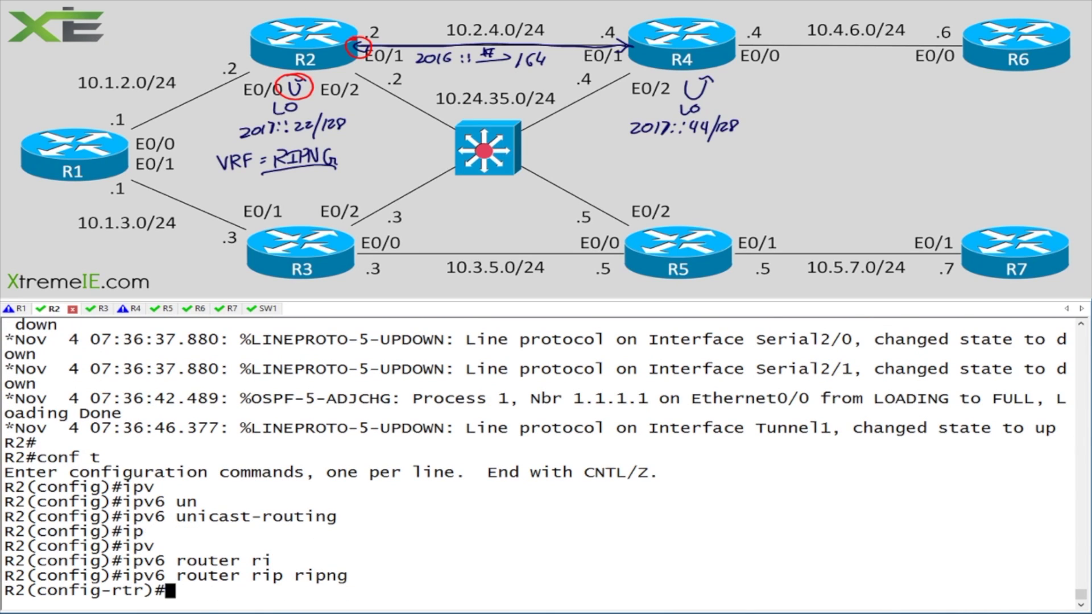
Redistribute connected routes into the ripng process and return to global configuration mode
{"action": "type", "text": "redistribute c"}
{"action": "key", "text": "Tab"}
{"action": "type", "text": "con"}
{"action": "key", "text": "Tab"}
{"action": "key", "text": "Return"}
{"action": "type", "text": "exi"}
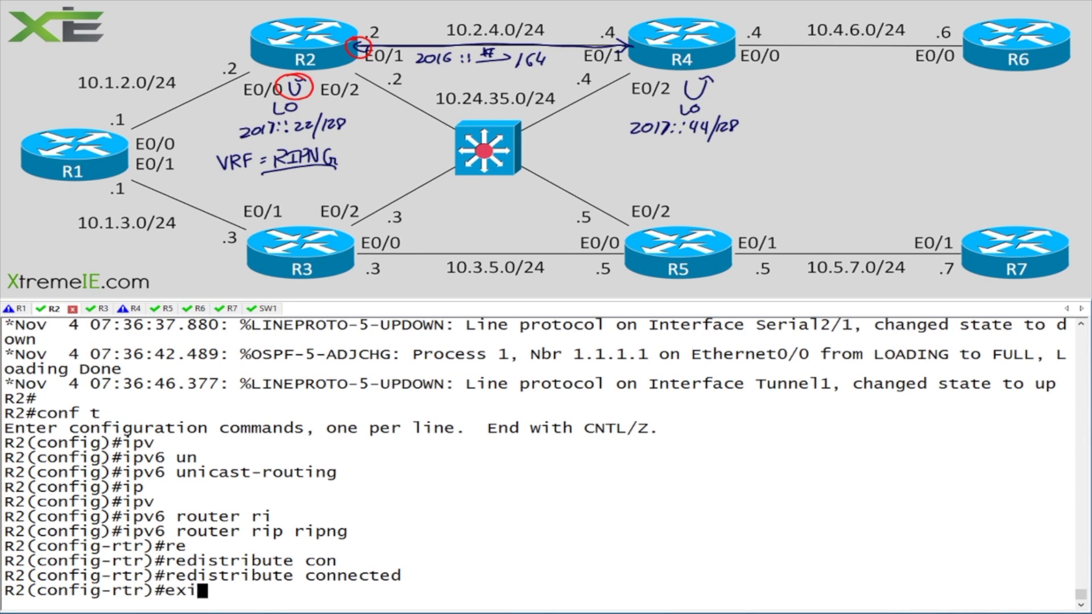
{"action": "type", "text": "t"}
{"action": "key", "text": "Return"}
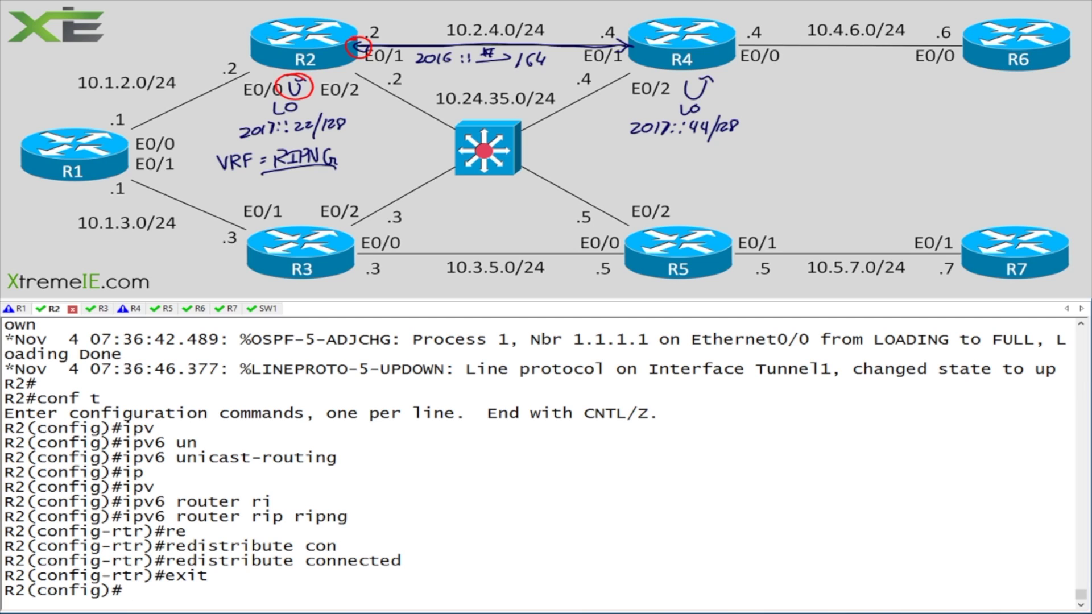
Assign the IPv6 address 2017::22/128 to R2's Loopback0 interface
{"action": "type", "text": "int lo"}
{"action": "key", "text": "Return"}
{"action": "type", "text": "ipv6 ad"}
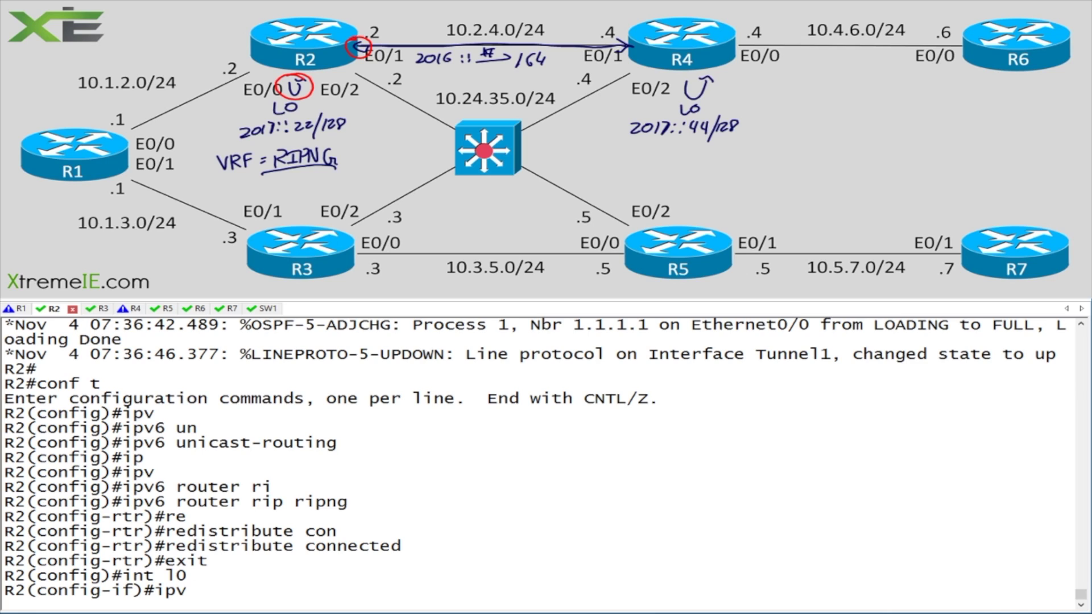
{"action": "key", "text": "Tab"}
{"action": "type", "text": "2017"}
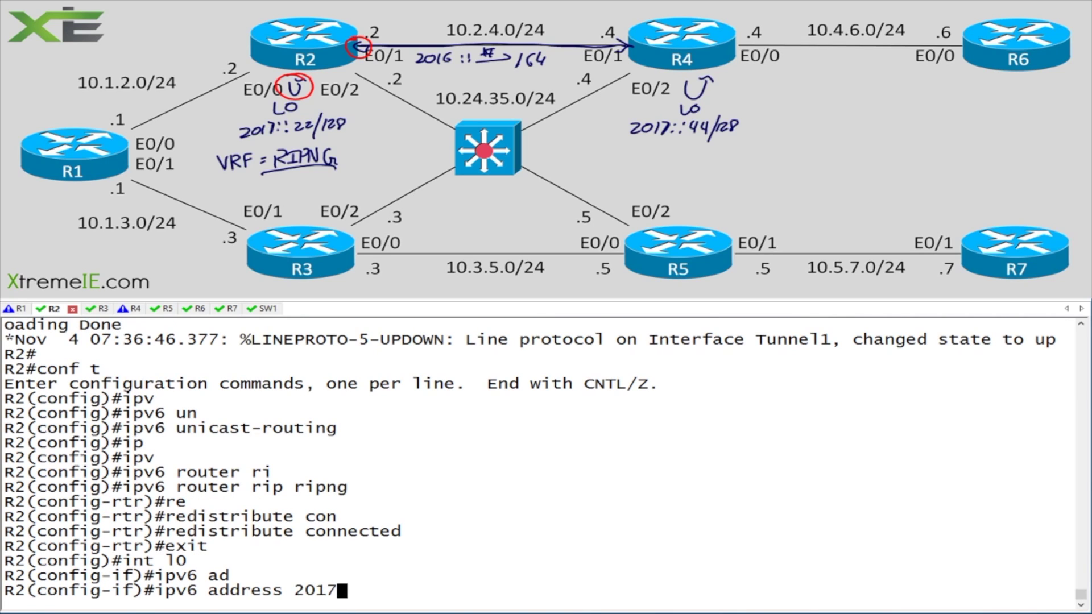
{"action": "type", "text": "::22/128"}
{"action": "key", "text": "Return"}
Assign the IPv6 address 2016::2/64 to R2's Ethernet0/1 interface
{"action": "type", "text": "int e0/1"}
{"action": "key", "text": "Return"}
{"action": "type", "text": "ipv"}
{"action": "key", "text": "Tab"}
{"action": "type", "text": "ad"}
{"action": "key", "text": "Tab"}
{"action": "type", "text": "2016::2/6"}
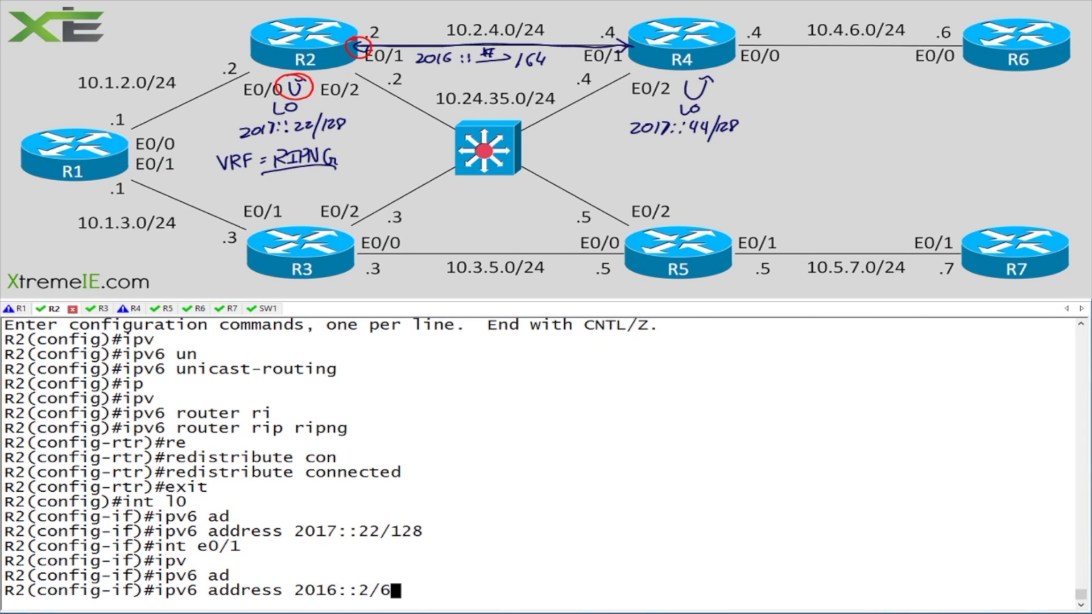
{"action": "type", "text": "4"}
{"action": "key", "text": "Return"}
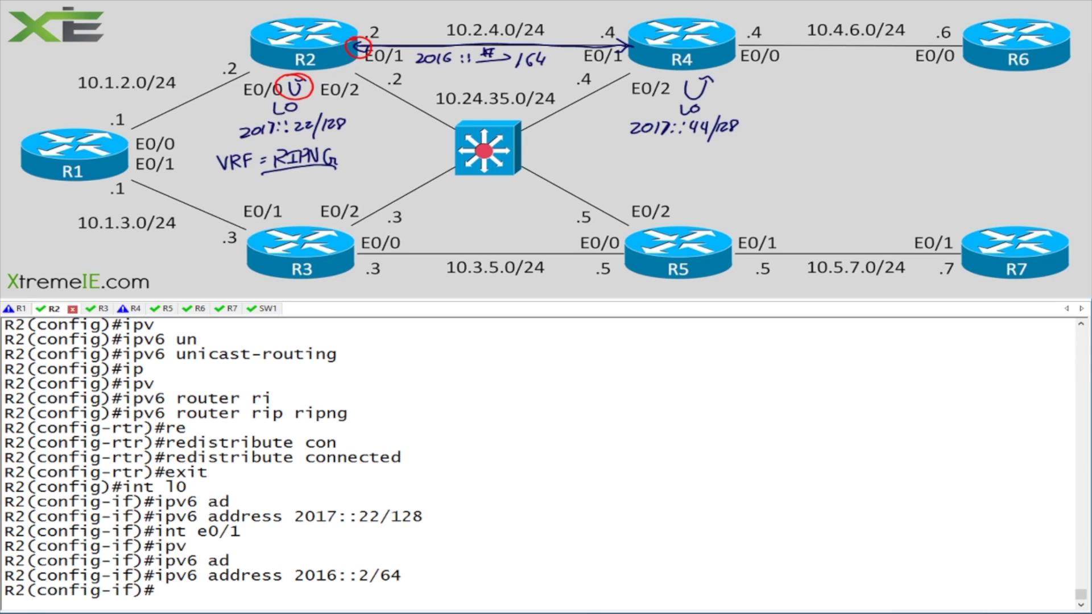
Enable the ripng process on R2's Ethernet0/1 and display that interface's running configuration
{"action": "type", "text": "ipv6"}
{"action": "key", "text": "Tab"}
{"action": "type", "text": "r"}
{"action": "key", "text": "Tab"}
{"action": "type", "text": "i"}
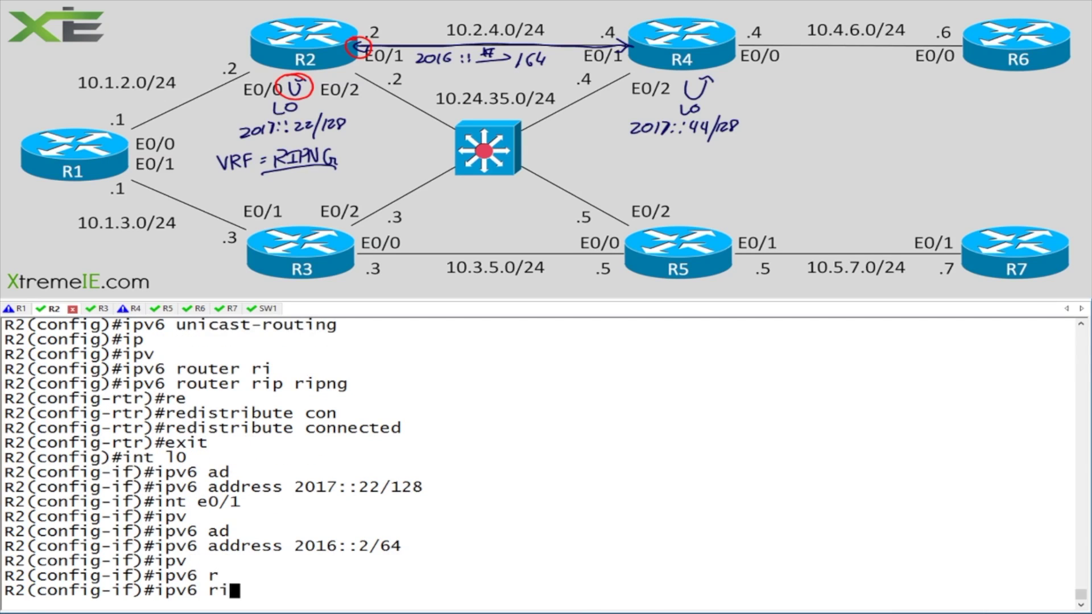
{"action": "key", "text": "Tab"}
{"action": "type", "text": "p ripng"}
{"action": "key", "text": "Return"}
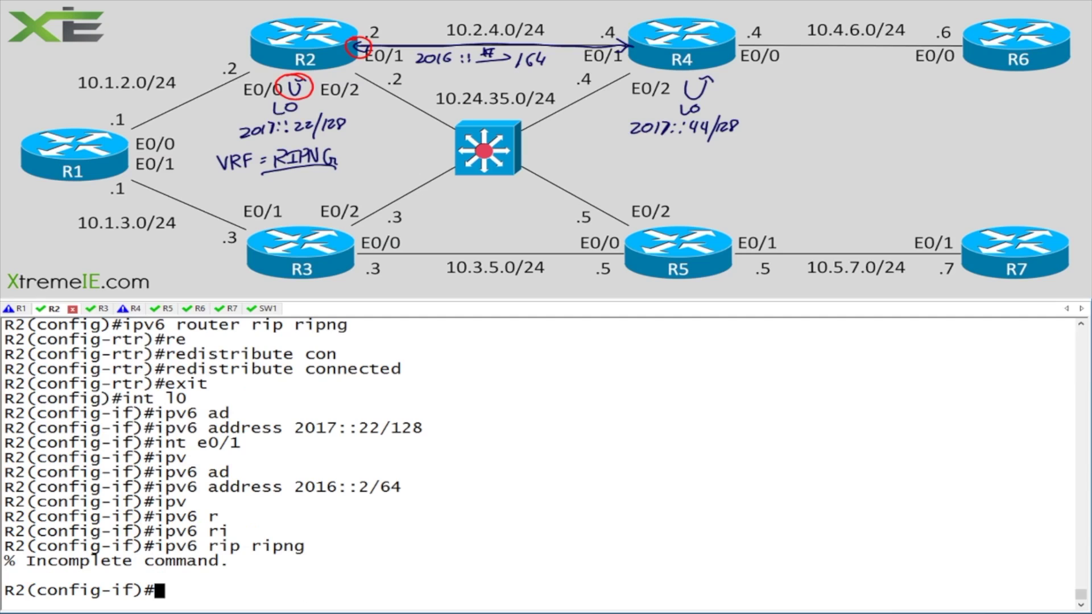
{"action": "key", "text": "Up"}
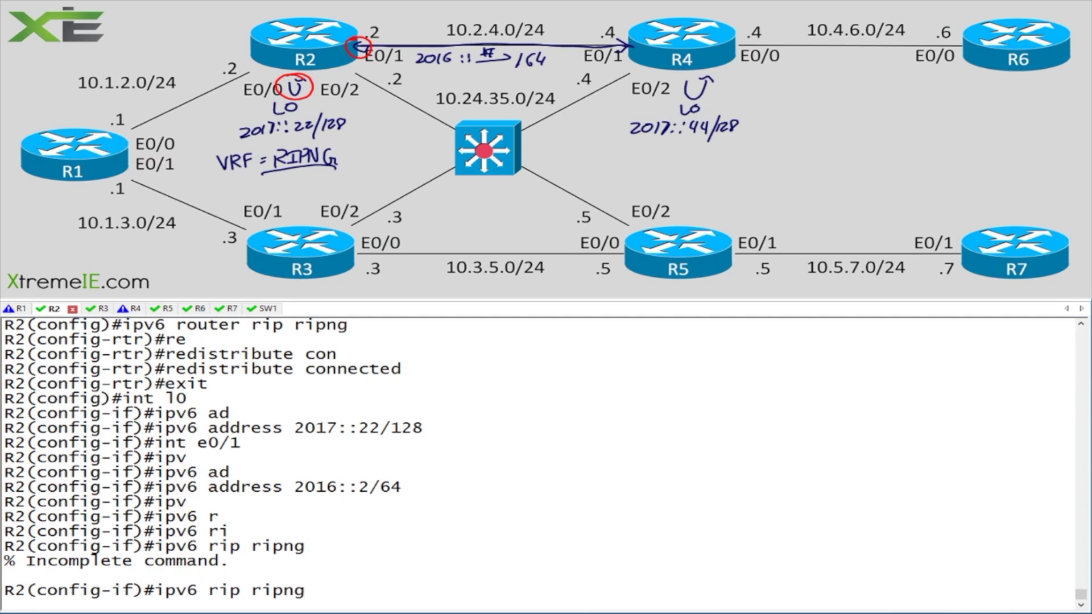
{"action": "type", "text": "en"}
{"action": "key", "text": "Tab"}
{"action": "key", "text": "Return"}
{"action": "type", "text": "do sh run int e0/1"}
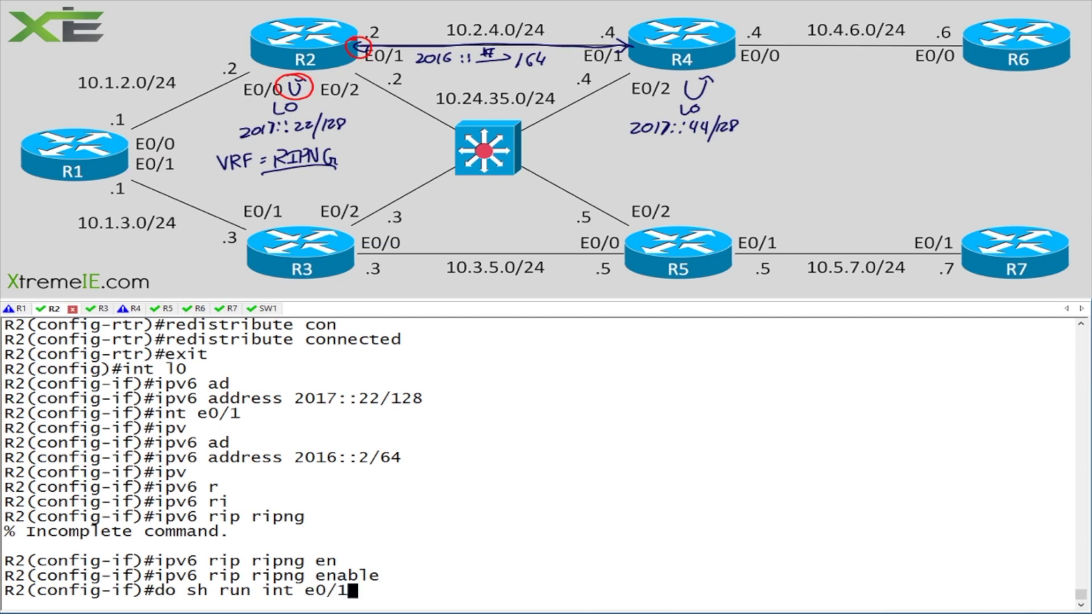
{"action": "key", "text": "Return"}
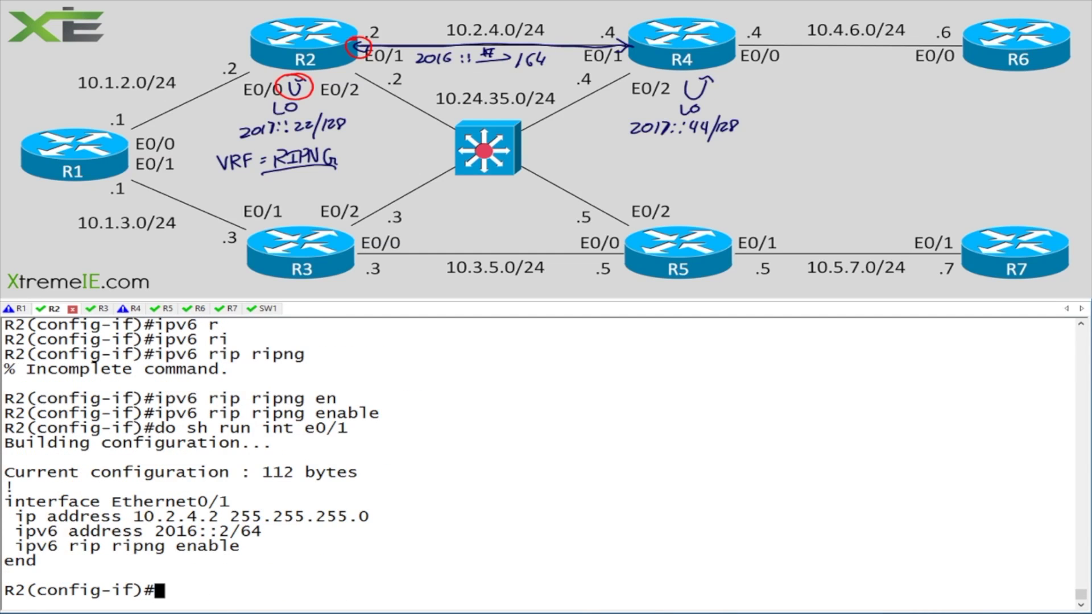
{"action": "type", "text": "int lo"}
{"action": "key", "text": "Return"}
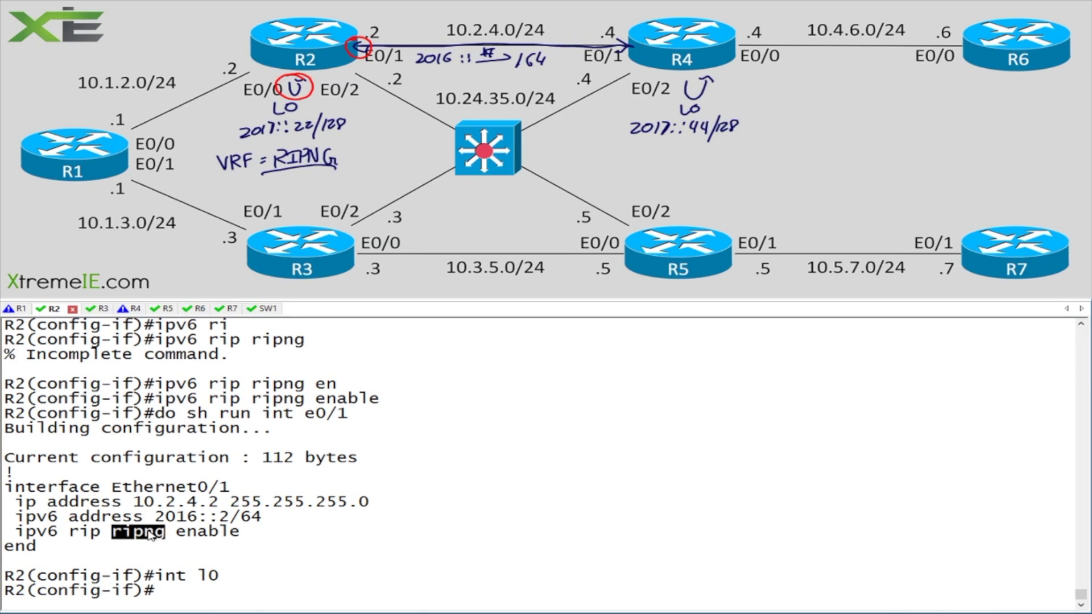
{"action": "triple_click", "coordinate": [151, 535]}
{"action": "right_click", "coordinate": [151, 534]}
{"action": "key", "text": "BackSpace"}
{"action": "key", "text": "BackSpace"}
{"action": "key", "text": "BackSpace"}
{"action": "key", "text": "BackSpace"}
{"action": "key", "text": "BackSpace"}
{"action": "key", "text": "BackSpace"}
{"action": "key", "text": "BackSpace"}
{"action": "key", "text": "BackSpace"}
{"action": "key", "text": "BackSpace"}
{"action": "key", "text": "BackSpace"}
{"action": "key", "text": "BackSpace"}
{"action": "key", "text": "BackSpace"}
{"action": "key", "text": "BackSpace"}
{"action": "key", "text": "BackSpace"}
{"action": "key", "text": "BackSpace"}
{"action": "key", "text": "BackSpace"}
{"action": "key", "text": "BackSpace"}
{"action": "key", "text": "BackSpace"}
{"action": "key", "text": "BackSpace"}
{"action": "key", "text": "BackSpace"}
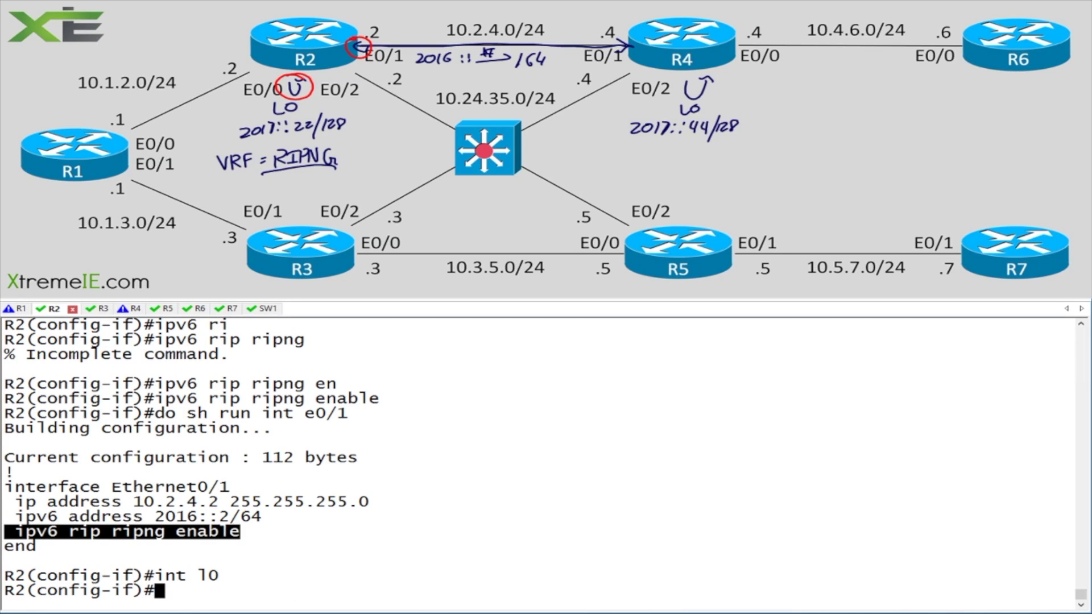
Display the rip sections of R2's running configuration and copy the ripng process lines, including the connected redistribution
{"action": "type", "text": "do sh run | sec rip"}
{"action": "key", "text": "Return"}
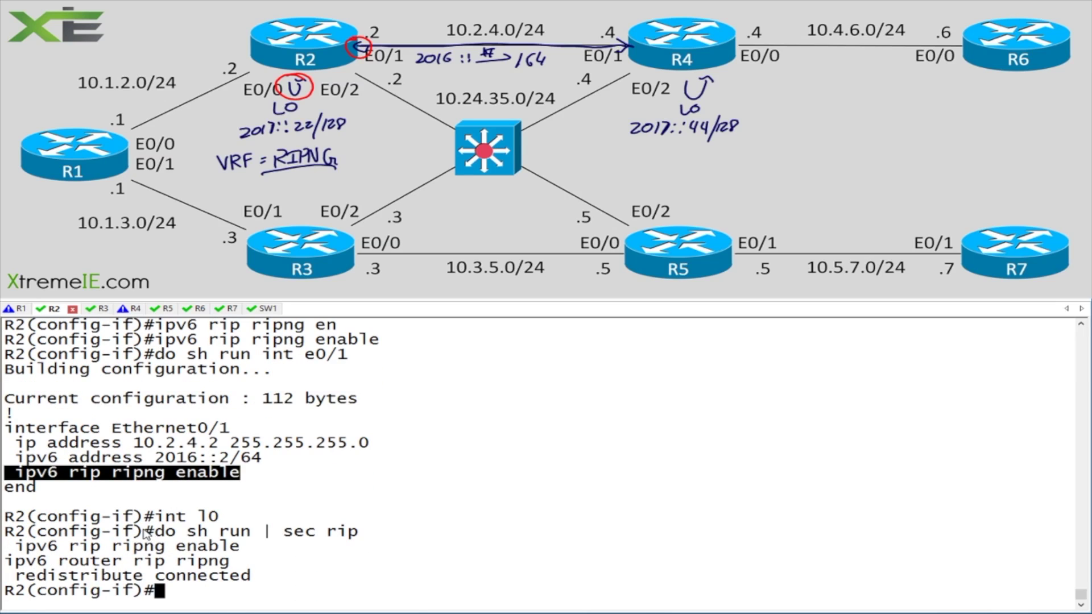
{"action": "left_click_drag", "start_coordinate": [288, 583], "coordinate": [5, 560]}
{"action": "key", "text": "ctrl+c"}
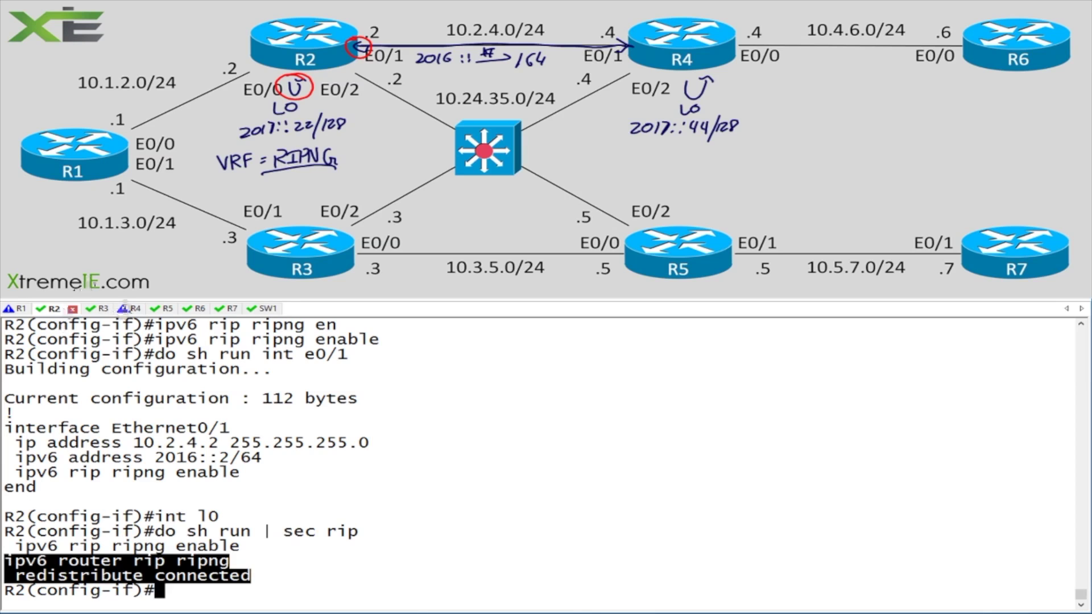
Switch to R4, enter global configuration mode and enable IPv6 unicast routing
{"action": "left_click", "coordinate": [130, 309]}
{"action": "key", "text": "Return"}
{"action": "key", "text": "Return"}
{"action": "key", "text": "Return"}
{"action": "type", "text": "conf t"}
{"action": "key", "text": "Return"}
{"action": "type", "text": "ipv"}
{"action": "key", "text": "Tab"}
{"action": "type", "text": "6 un"}
{"action": "key", "text": "Tab"}
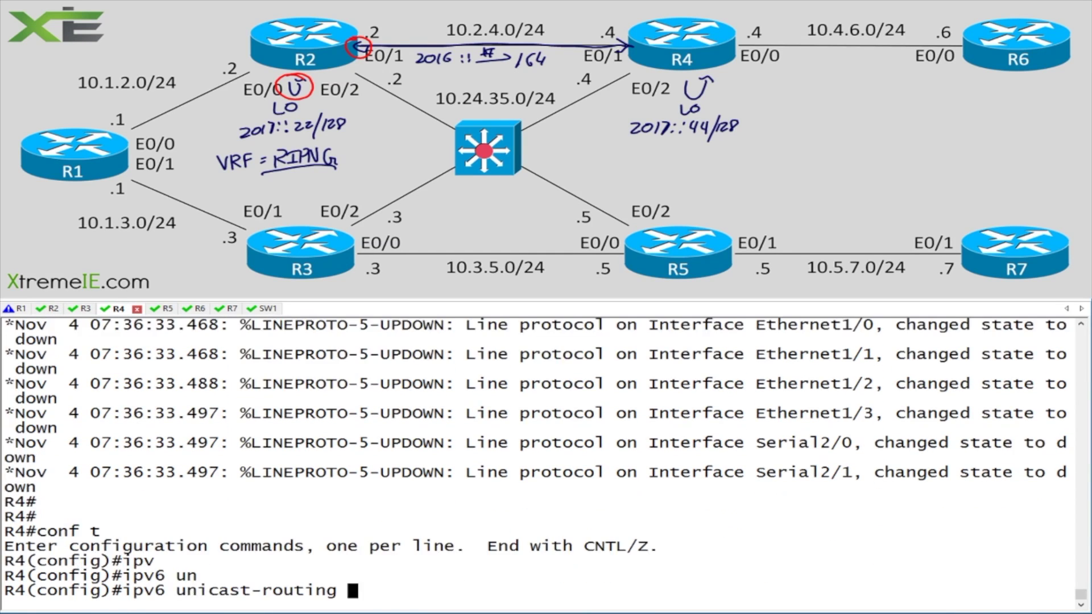
{"action": "key", "text": "Return"}
Paste the copied ripng process with connected redistribution into R4 and exit router configuration mode
{"action": "key", "text": "ctrl+v"}
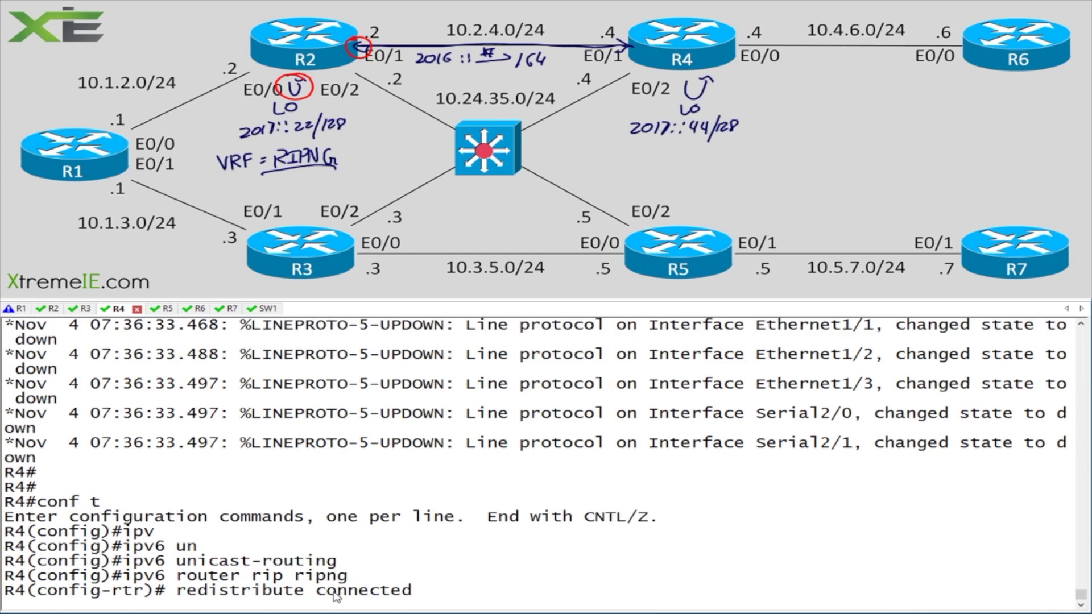
{"action": "type", "text": "exit"}
{"action": "key", "text": "Return"}
Assign the IPv6 address 2017::44/128 to R4's Loopback0 interface
{"action": "type", "text": "int lo"}
{"action": "key", "text": "Return"}
{"action": "type", "text": "ipv"}
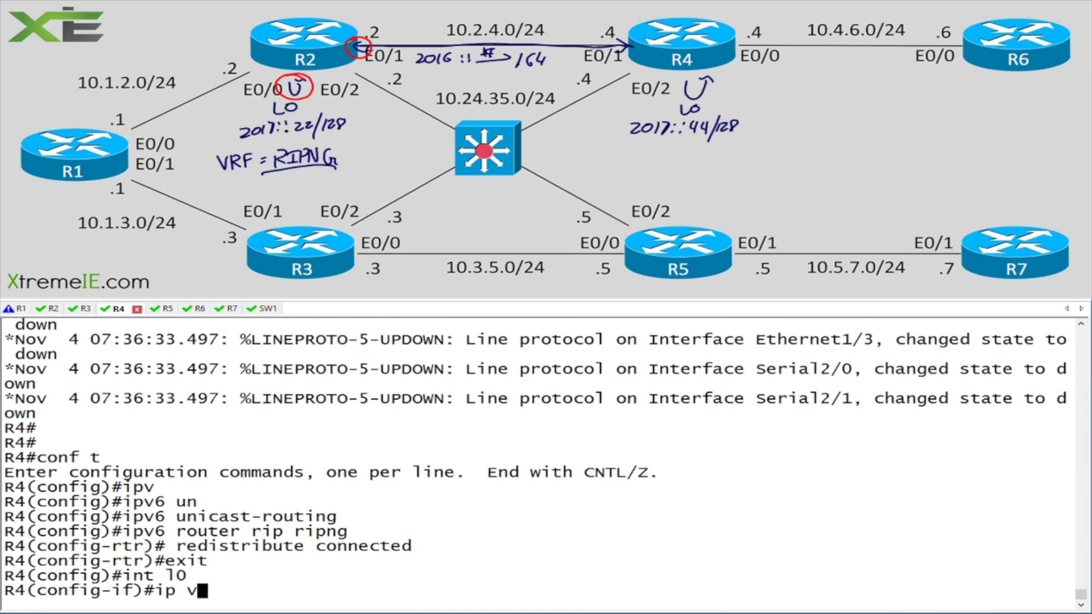
{"action": "type", "text": "6 ad"}
{"action": "key", "text": "Tab"}
{"action": "type", "text": "20"}
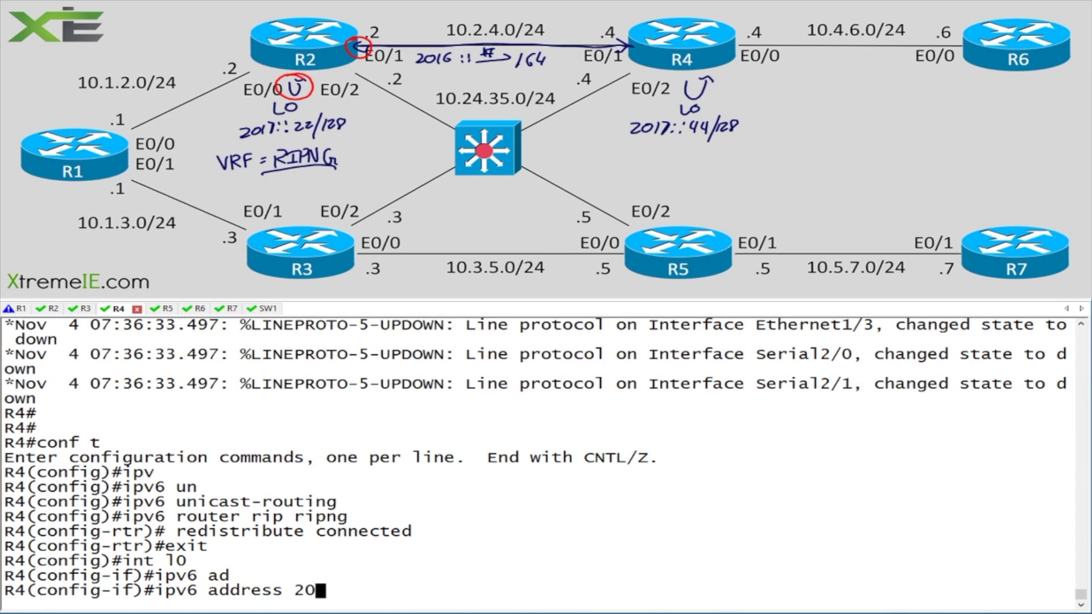
{"action": "type", "text": "17::44/128"}
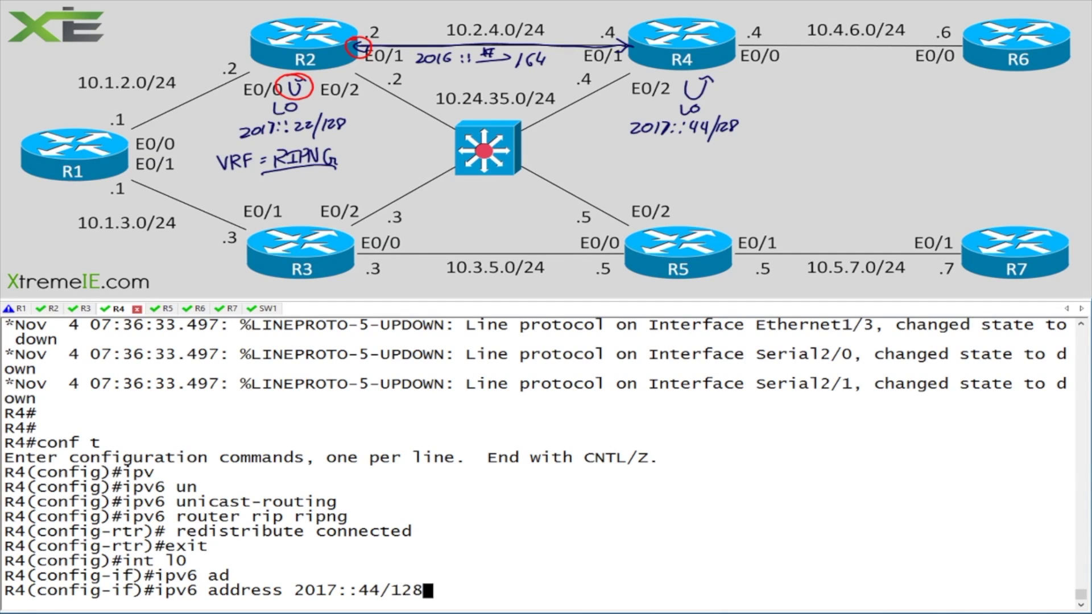
{"action": "key", "text": "Return"}
Assign the IPv6 address 2016::4/64 to R4's Ethernet0/1 interface
{"action": "type", "text": "int e0/1"}
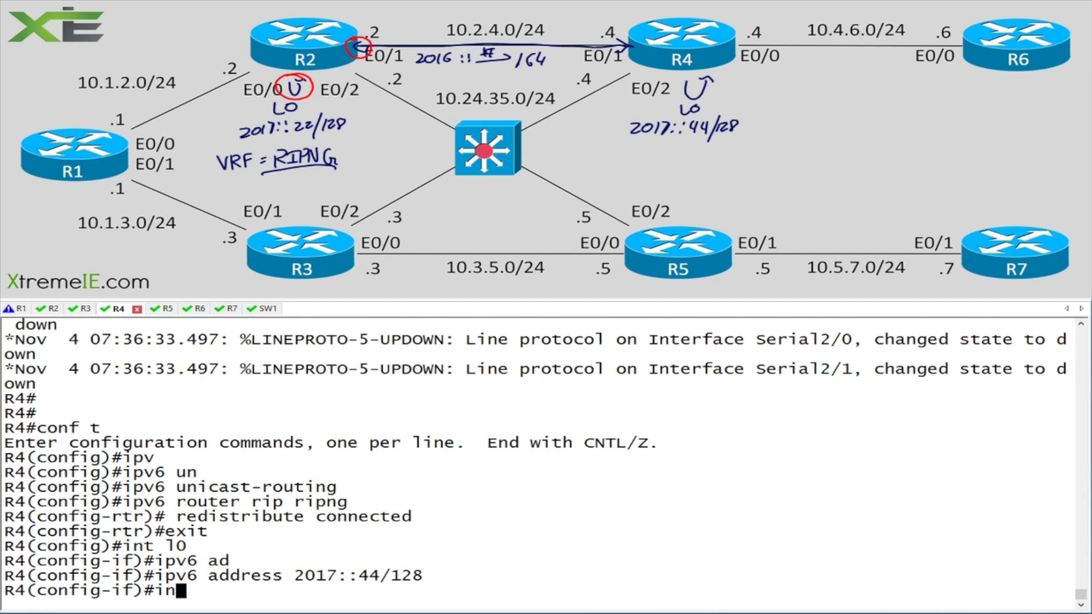
{"action": "key", "text": "Return"}
{"action": "type", "text": "ipv"}
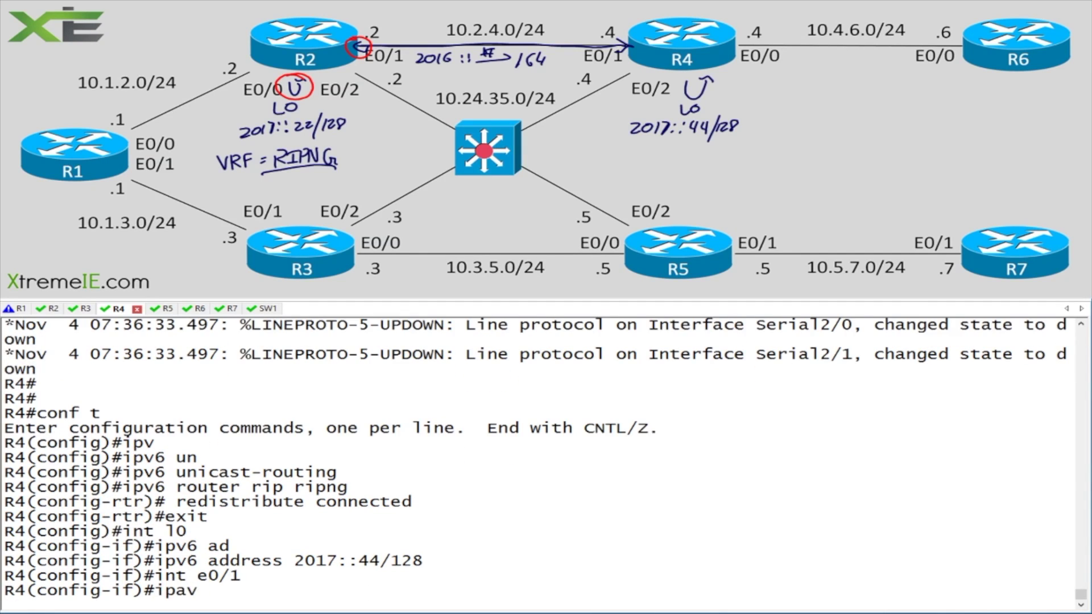
{"action": "key", "text": "Tab"}
{"action": "type", "text": "ad"}
{"action": "key", "text": "Tab"}
{"action": "type", "text": "2016::4/64"}
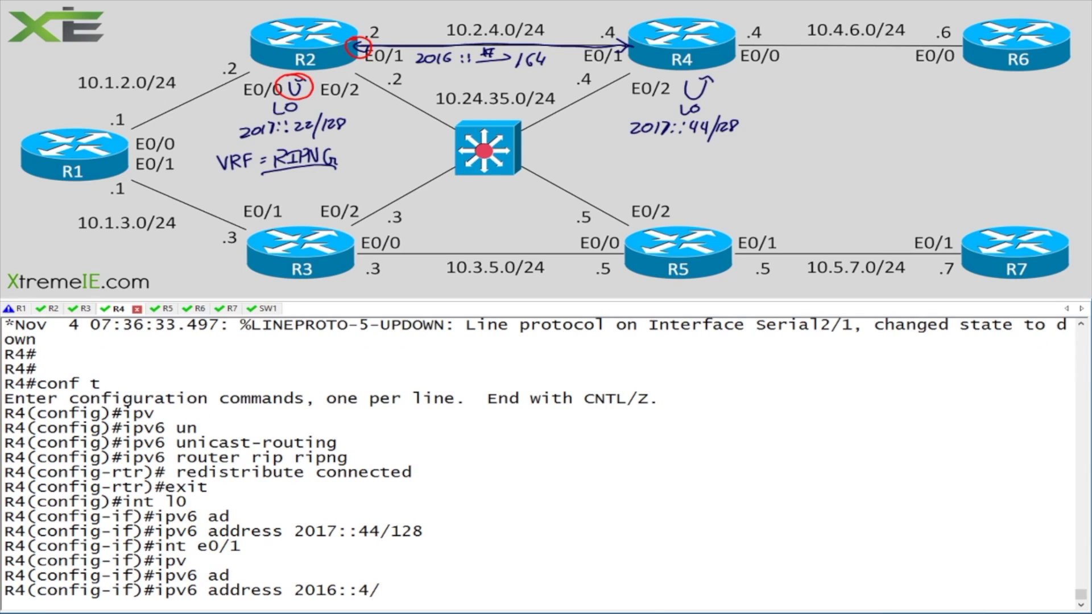
{"action": "key", "text": "Return"}
Enable the ripng process on R4's Ethernet0/1 interface
{"action": "type", "text": "ipv"}
{"action": "key", "text": "Tab"}
{"action": "type", "text": "r"}
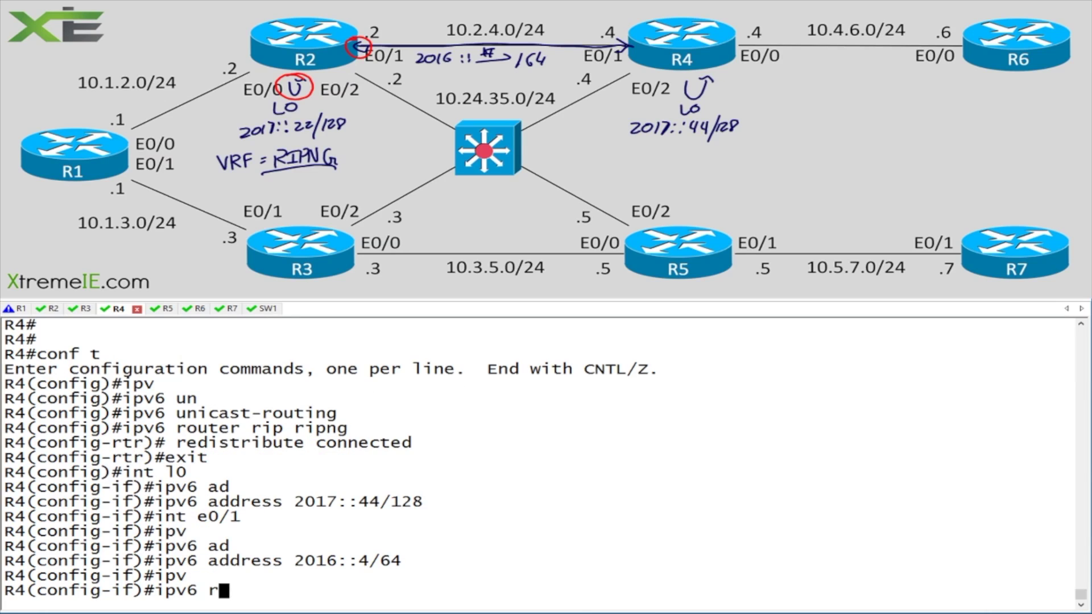
{"action": "type", "text": "out"}
{"action": "key", "text": "Tab"}
{"action": "key", "text": "BackSpace"}
{"action": "key", "text": "BackSpace"}
{"action": "key", "text": "BackSpace"}
{"action": "key", "text": "BackSpace"}
{"action": "key", "text": "BackSpace"}
{"action": "key", "text": "BackSpace"}
{"action": "key", "text": "Tab"}
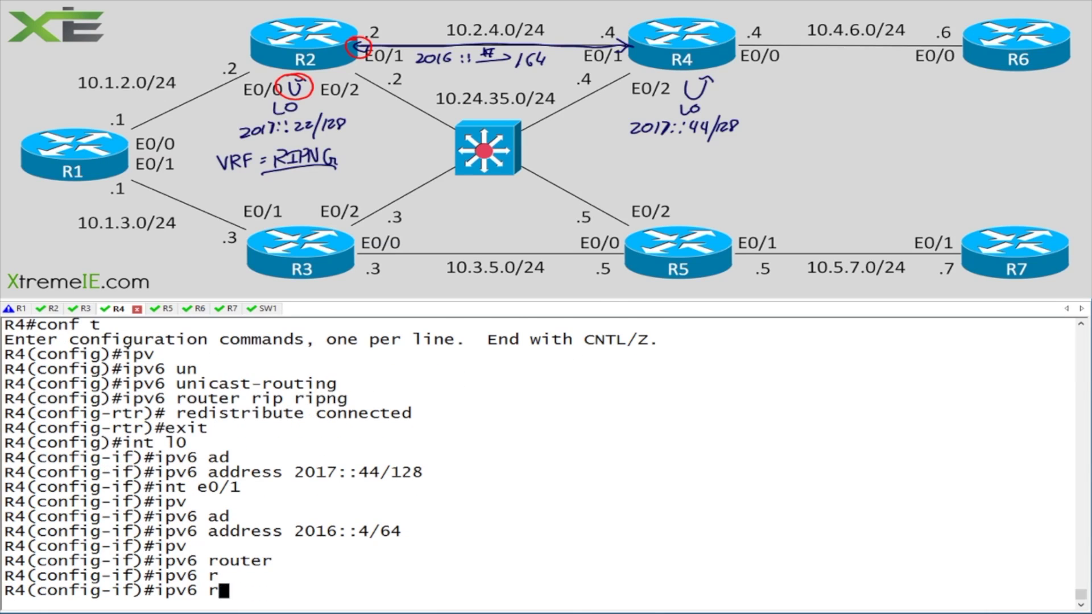
{"action": "type", "text": "i"}
{"action": "key", "text": "Tab"}
{"action": "type", "text": "ripng en"}
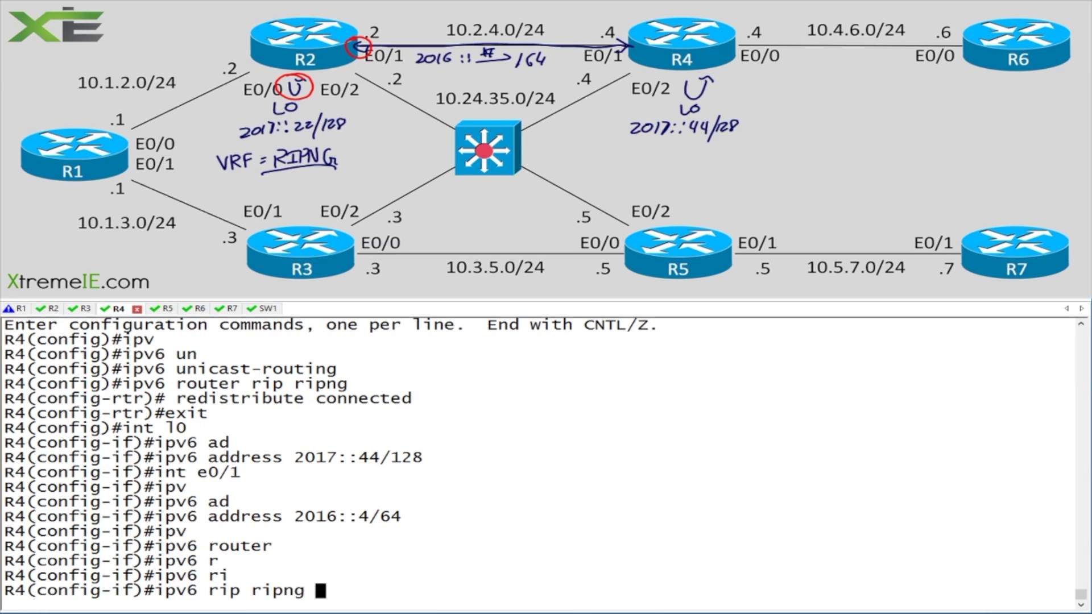
{"action": "key", "text": "Tab"}
{"action": "key", "text": "Return"}
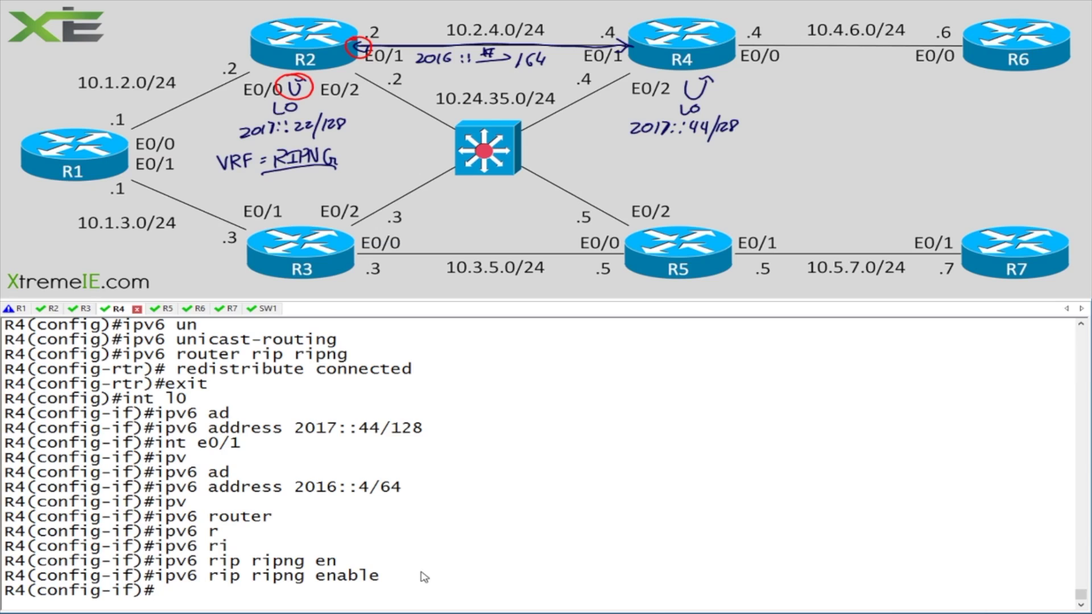
Display R4's brief IPv6 interface list, excluding lines that match "ass"
{"action": "type", "text": "do sh ipint"}
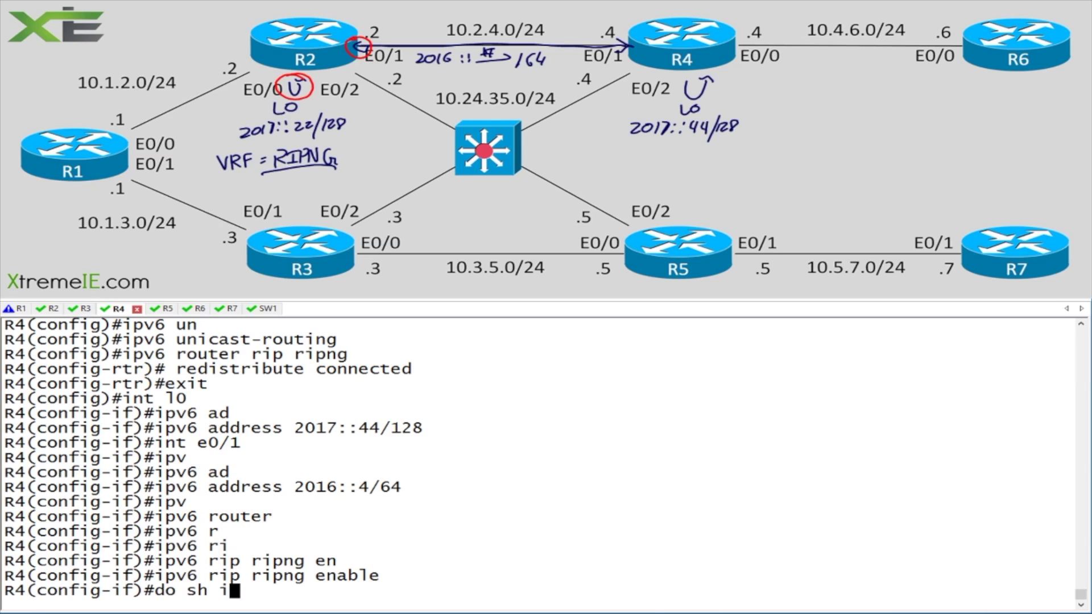
{"action": "key", "text": "BackSpace"}
{"action": "key", "text": "BackSpace"}
{"action": "key", "text": "BackSpace"}
{"action": "type", "text": "v"}
{"action": "key", "text": "BackSpace"}
{"action": "type", "text": "6 int bri | e ass"}
{"action": "key", "text": "Return"}
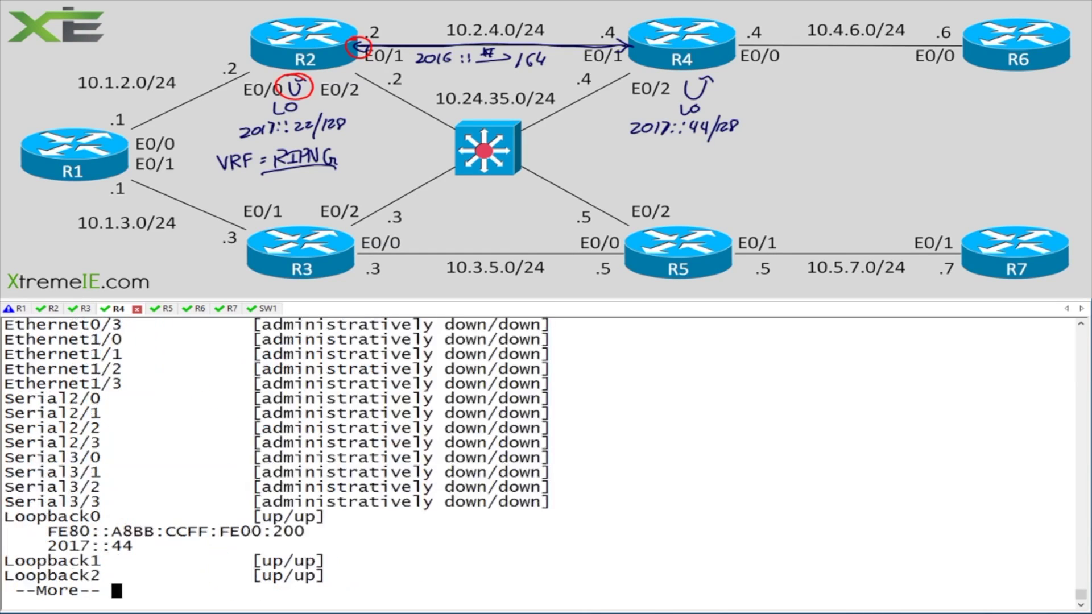
Redisplay R4's brief IPv6 interface list excluding "ass|admin" and highlight Loopback0's link-local address
{"action": "key", "text": "space"}
{"action": "key", "text": "Up"}
{"action": "type", "text": "|admin"}
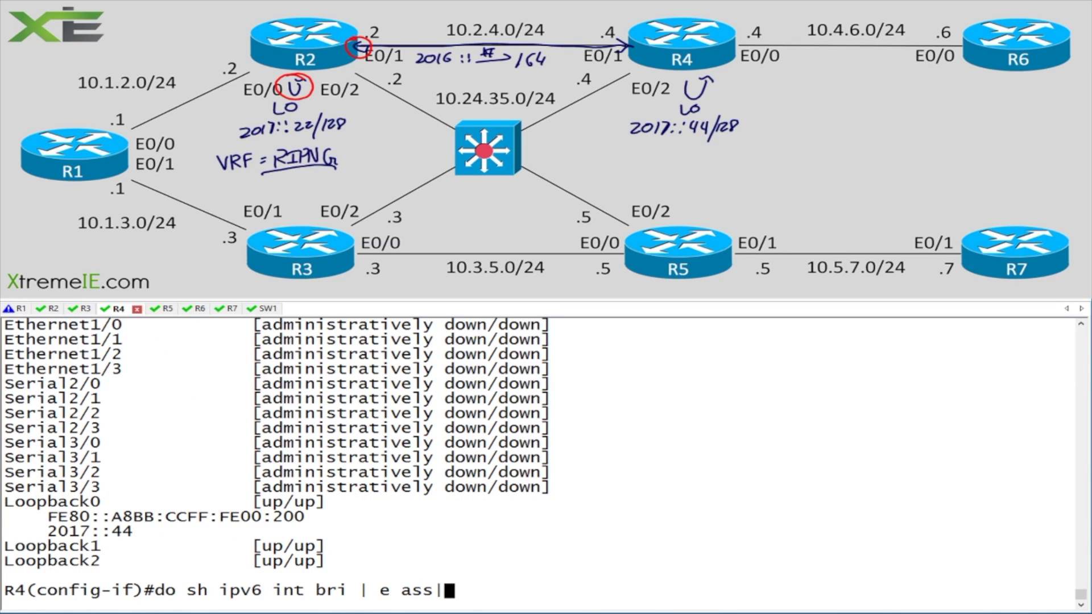
{"action": "key", "text": "Return"}
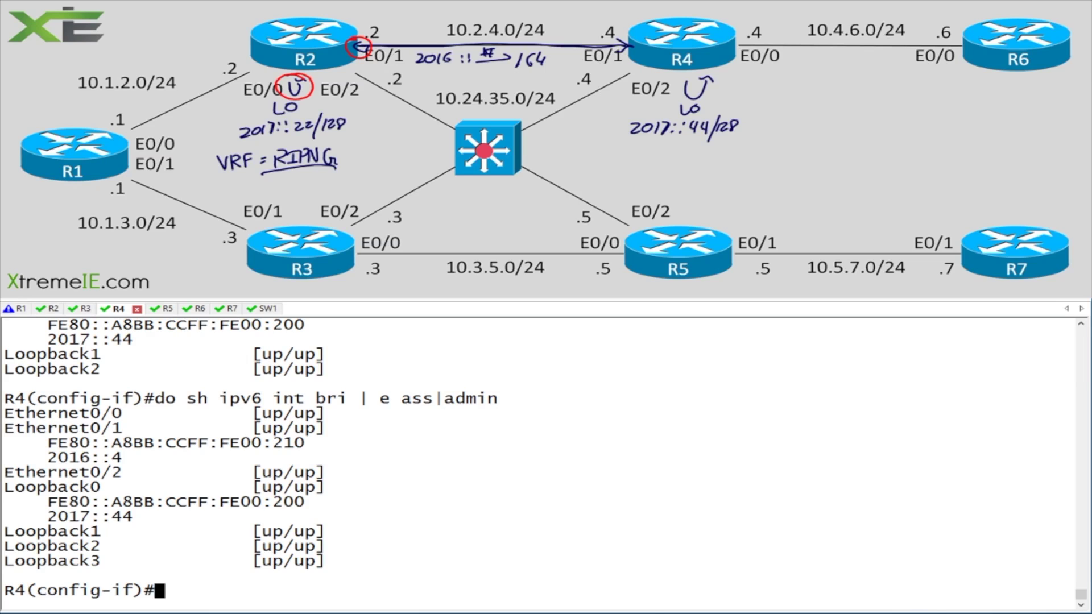
{"action": "left_click_drag", "start_coordinate": [26, 502], "coordinate": [348, 500]}
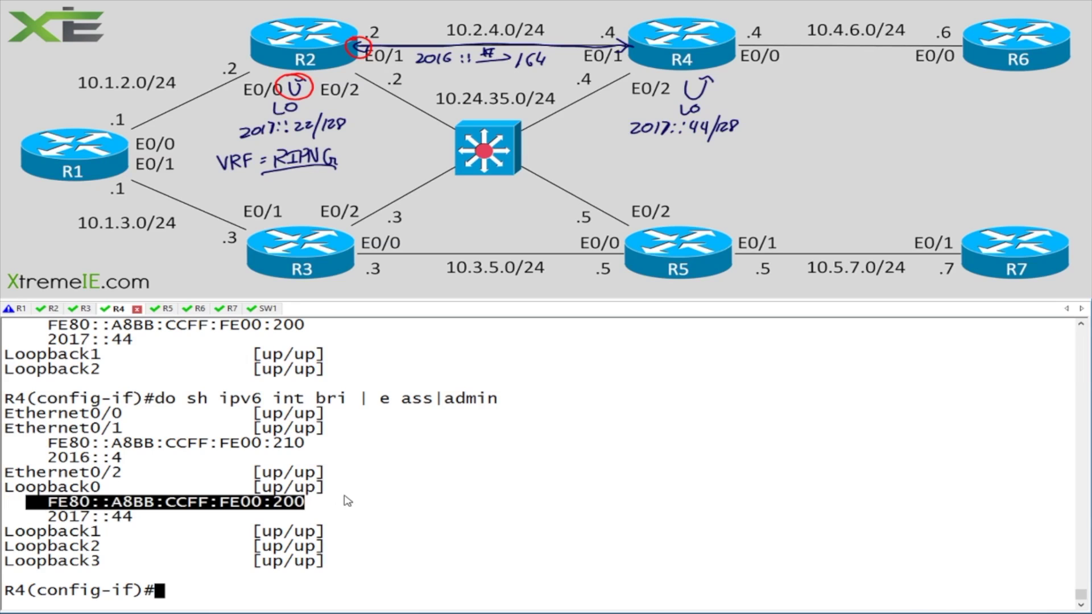
Ping R2's Ethernet0/1 address 2016::2 from R4, reusing the 2016:: prefix from the interface list
{"action": "left_click_drag", "start_coordinate": [134, 519], "coordinate": [53, 522]}
{"action": "left_click", "coordinate": [169, 522]}
{"action": "type", "text": "do ping"}
{"action": "left_click_drag", "start_coordinate": [49, 460], "coordinate": [116, 464]}
{"action": "right_click", "coordinate": [117, 464]}
{"action": "type", "text": "2"}
{"action": "key", "text": "Return"}
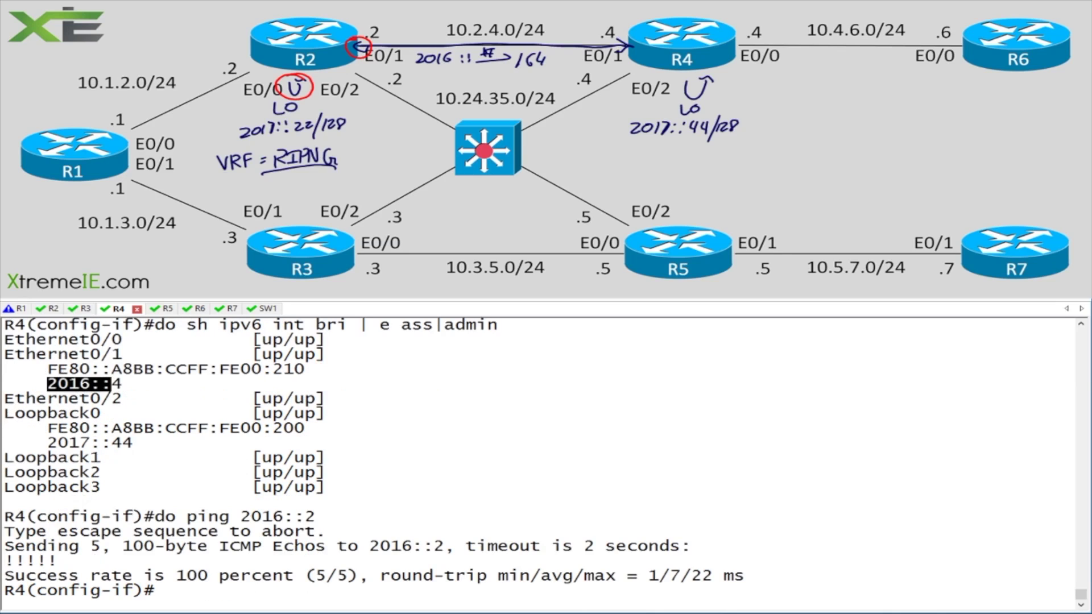
Display R4's RIP-learned IPv6 routes and highlight the prefix and metric of the route received from R2
{"action": "left_click_drag", "start_coordinate": [35, 442], "coordinate": [211, 450]}
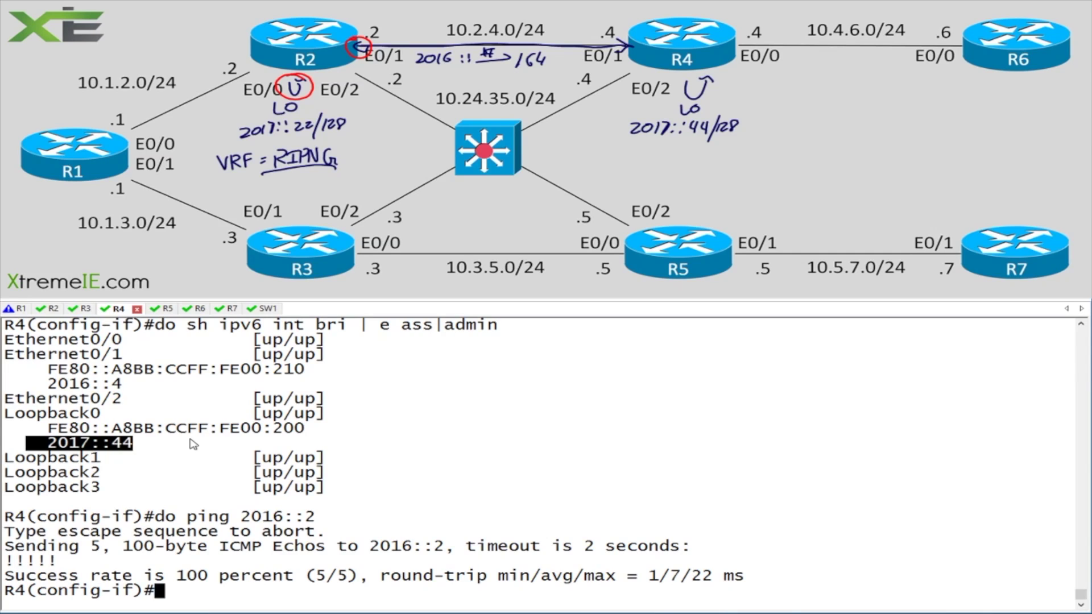
{"action": "type", "text": "do sh ipv6"}
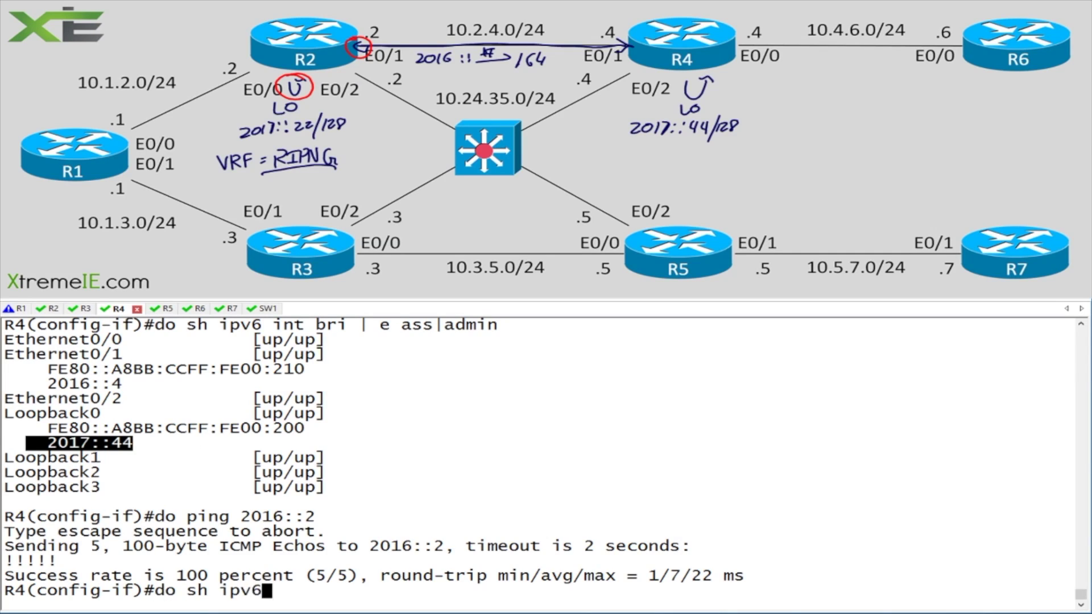
{"action": "type", "text": " route rip"}
{"action": "key", "text": "Return"}
{"action": "left_click_drag", "start_coordinate": [48, 562], "coordinate": [263, 562]}
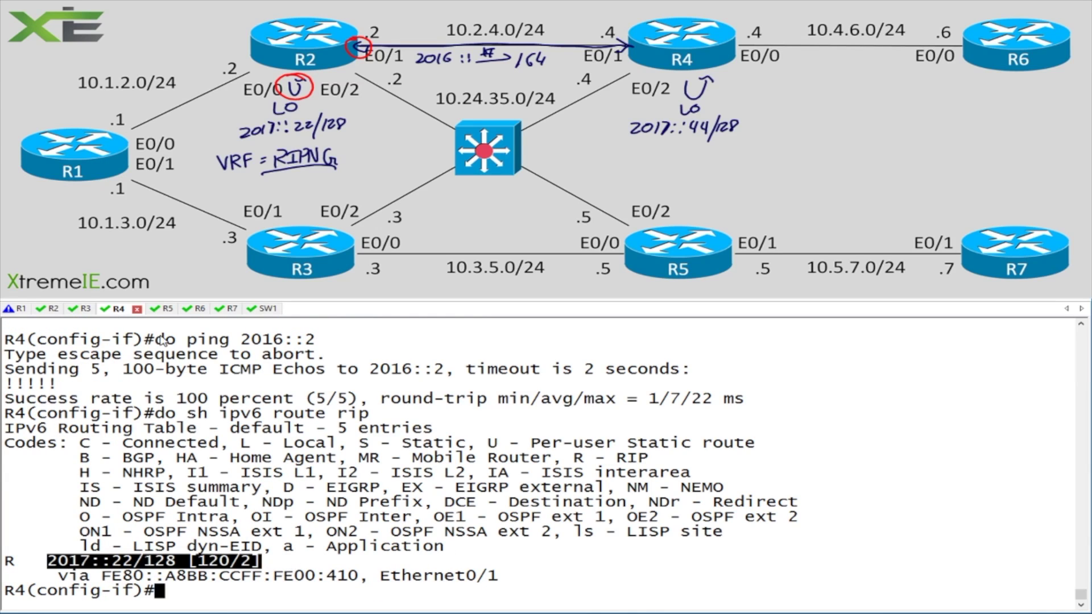
Display R2's RIP-learned IPv6 routes and examine the route received from R4
{"action": "left_click", "coordinate": [54, 309]}
{"action": "type", "text": "do sh ip"}
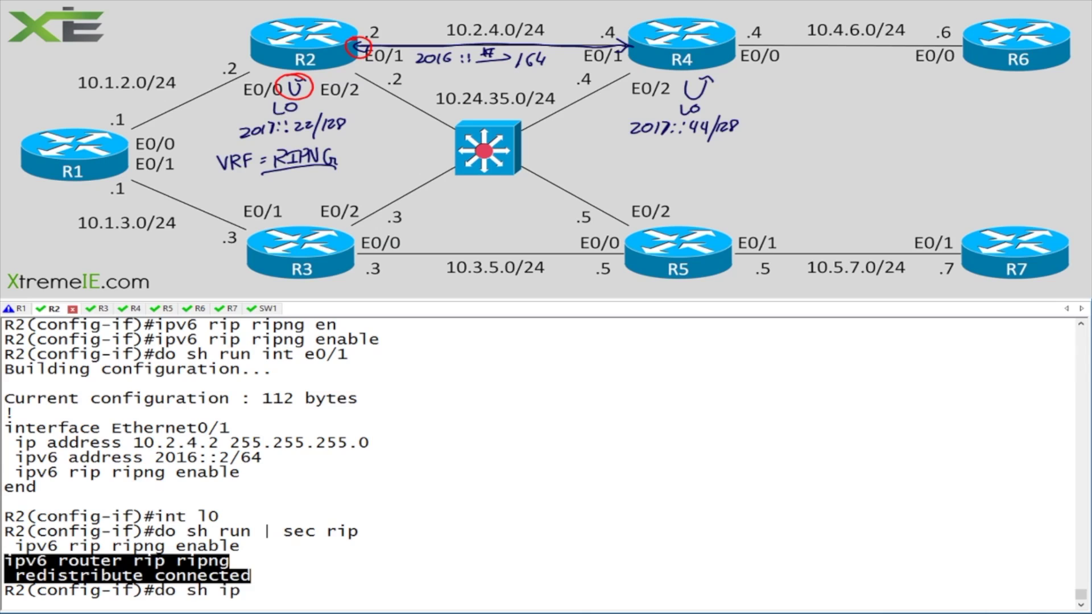
{"action": "type", "text": "v6 route rpi"}
{"action": "key", "text": "Return"}
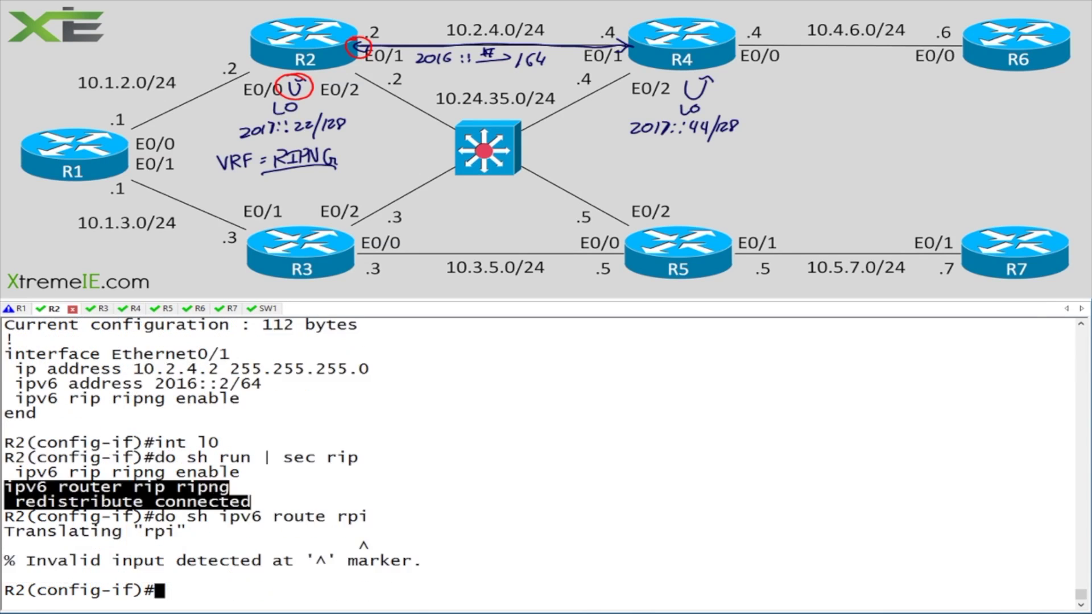
{"action": "key", "text": "Up"}
{"action": "key", "text": "BackSpace"}
{"action": "key", "text": "BackSpace"}
{"action": "type", "text": "ipv6 route rip"}
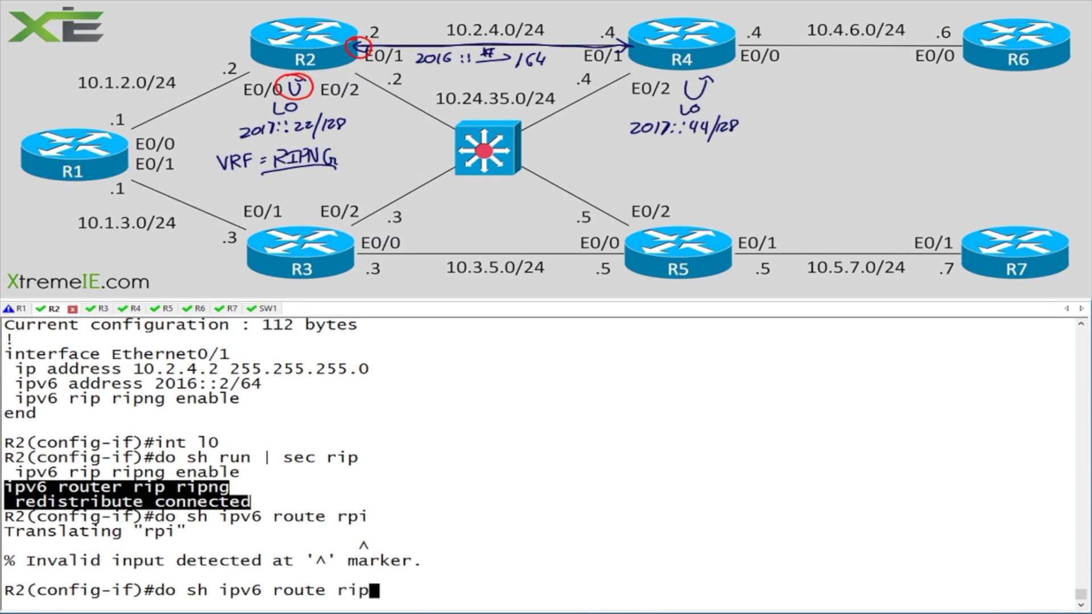
{"action": "key", "text": "Return"}
{"action": "left_click_drag", "start_coordinate": [57, 575], "coordinate": [187, 563]}
{"action": "left_click", "coordinate": [89, 575]}
{"action": "left_click", "coordinate": [180, 569]}
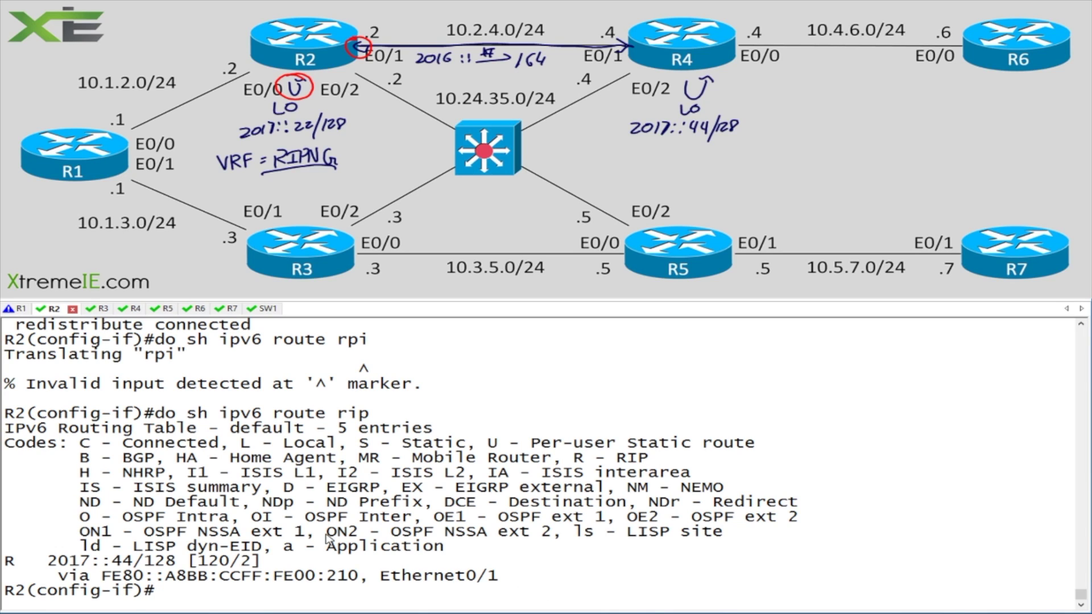
Leave R2's interface configuration and create a VRF named RIPNG with the ip vrf command
{"action": "type", "text": "exit"}
{"action": "key", "text": "Return"}
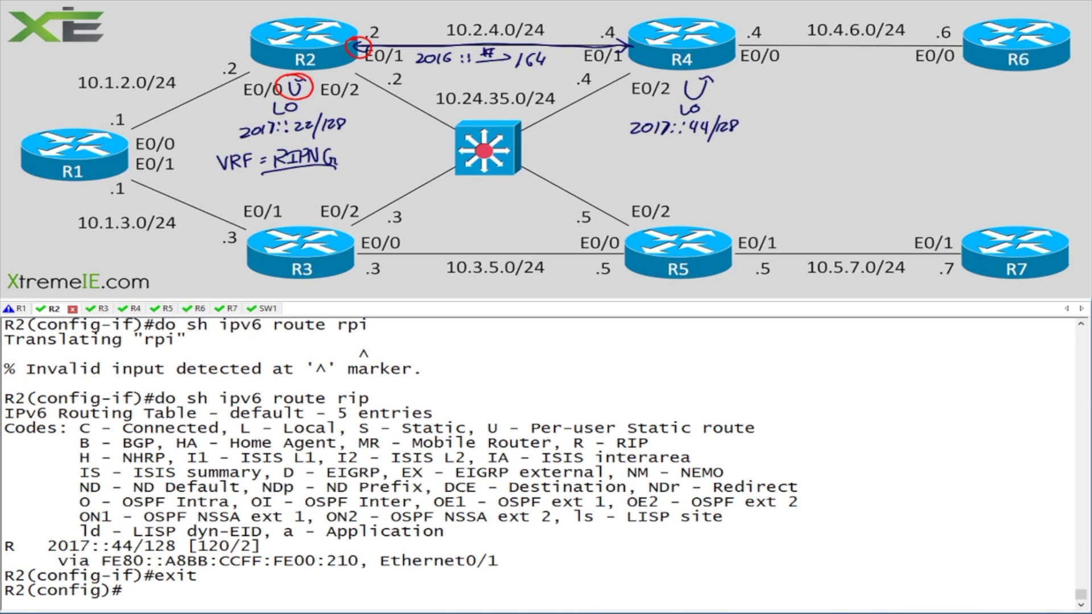
{"action": "type", "text": "ip vrf"}
{"action": "key", "text": "Tab"}
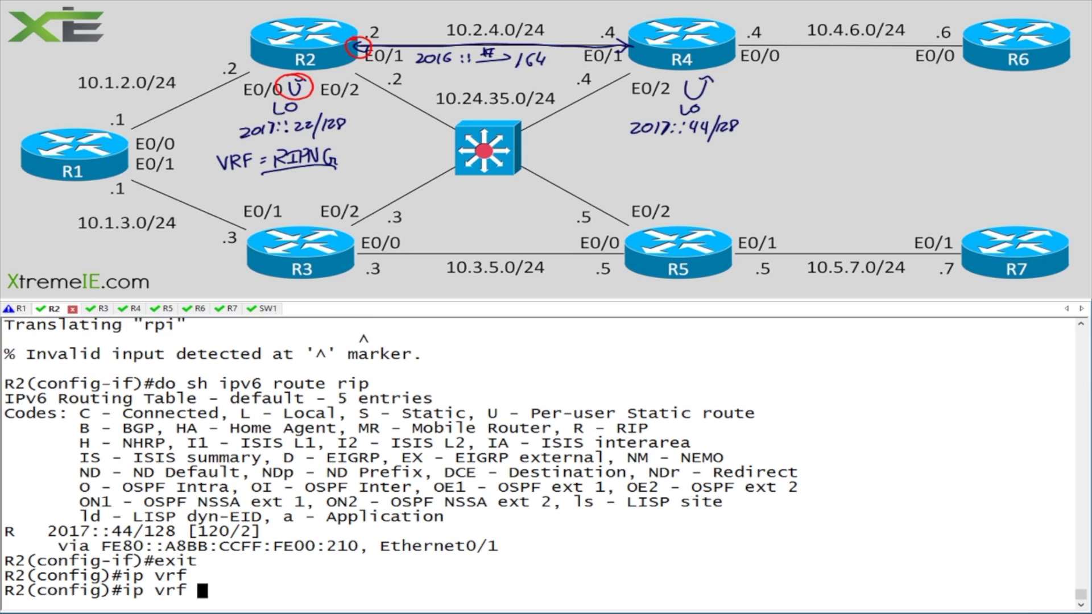
{"action": "type", "text": "RIPNG"}
{"action": "key", "text": "Return"}
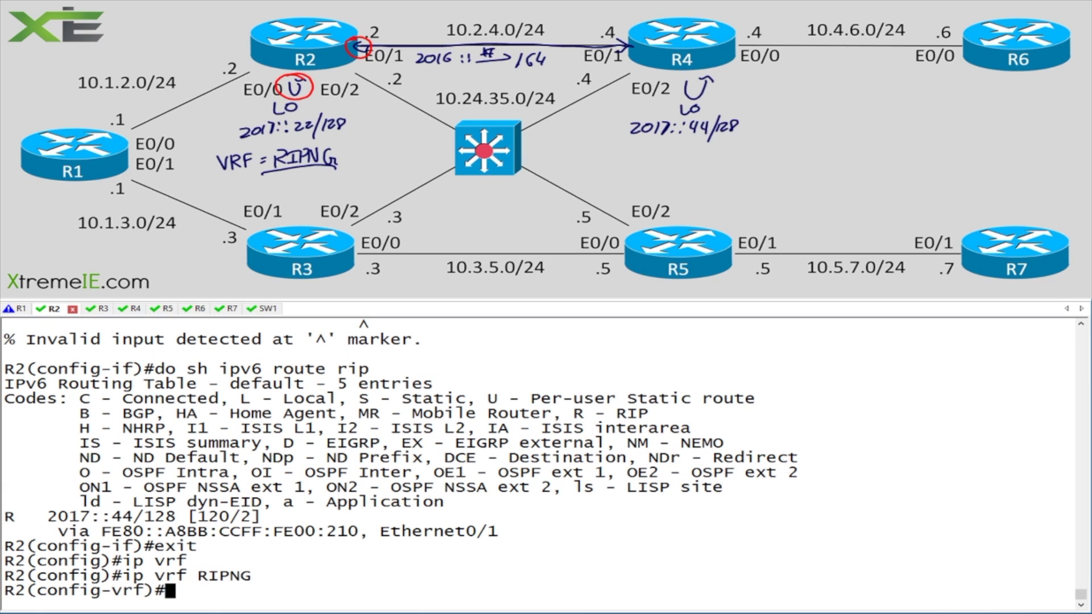
Set the route distinguisher of R2's VRF RIPNG to 2:2 and return to global configuration
{"action": "type", "text": "rd"}
{"action": "key", "text": "Tab"}
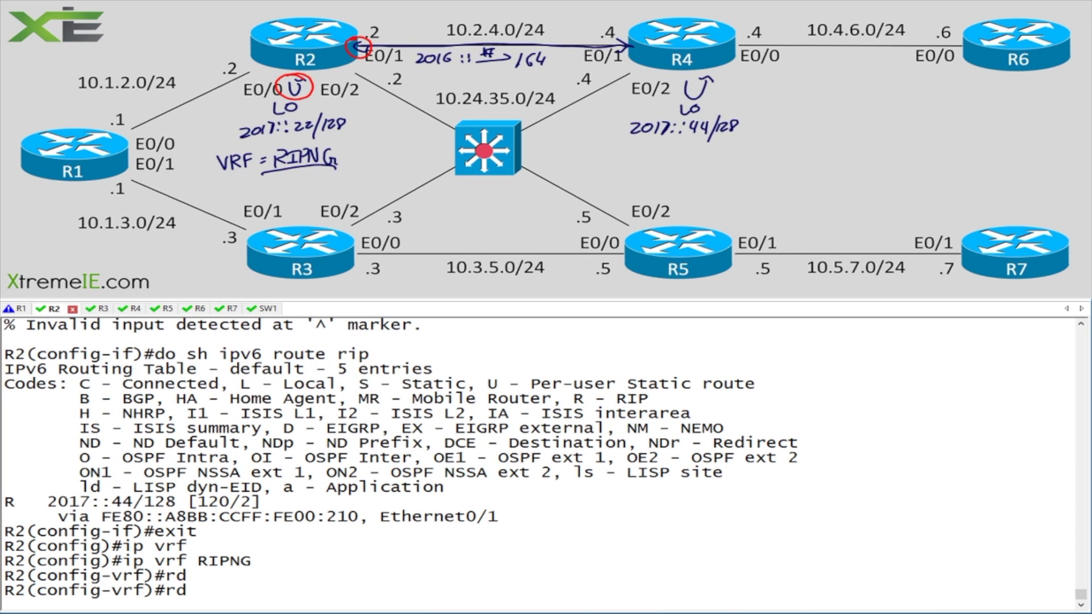
{"action": "type", "text": "2:2"}
{"action": "key", "text": "Return"}
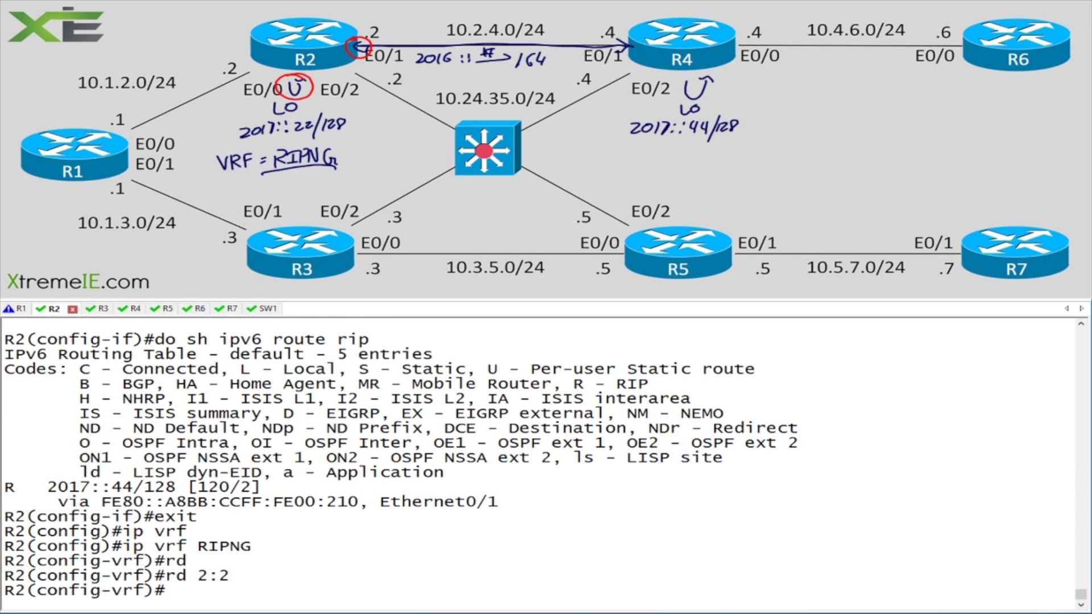
{"action": "type", "text": "exit"}
{"action": "key", "text": "Return"}
Display the VRF sections of R2's running configuration and examine the ip vrf form of the RIPNG definition
{"action": "type", "text": "do sh run"}
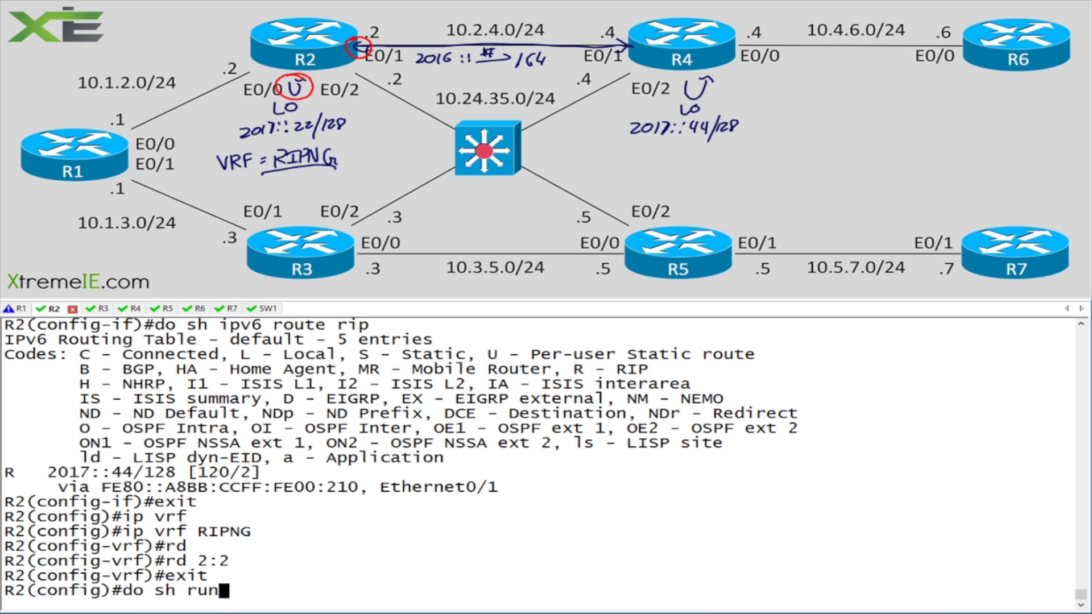
{"action": "type", "text": " | sec vrf"}
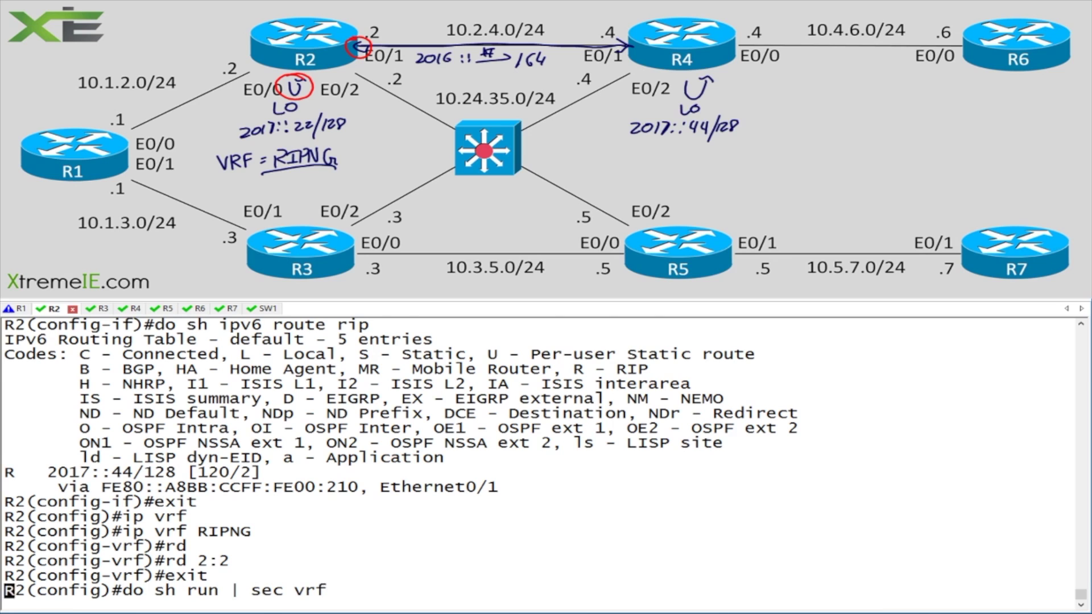
{"action": "key", "text": "Return"}
{"action": "left_click_drag", "start_coordinate": [100, 587], "coordinate": [6, 558]}
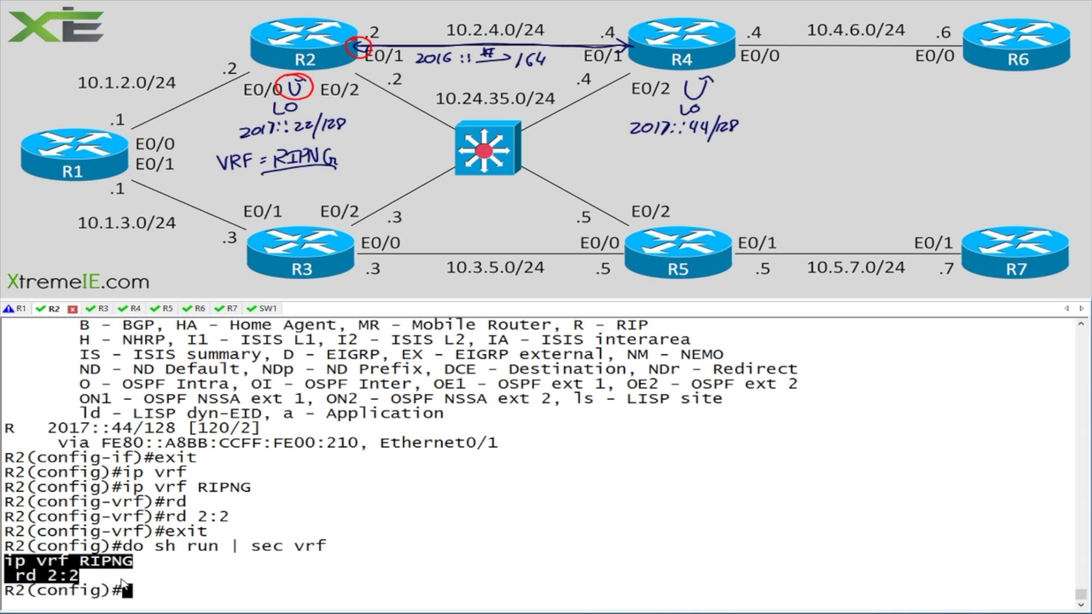
{"action": "left_click", "coordinate": [26, 567]}
{"action": "left_click_drag", "start_coordinate": [25, 566], "coordinate": [14, 566]}
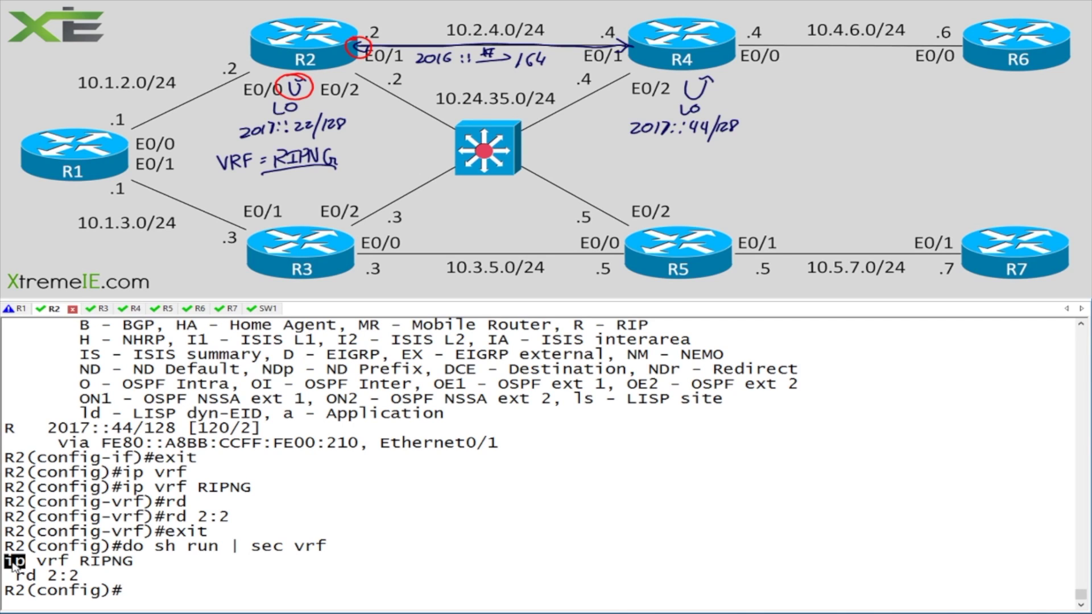
{"action": "left_click", "coordinate": [169, 575]}
List the options of R2's global vrf command and try to run vrf upgrade-cli without further arguments
{"action": "double_click", "coordinate": [62, 562]}
{"action": "right_click", "coordinate": [64, 565]}
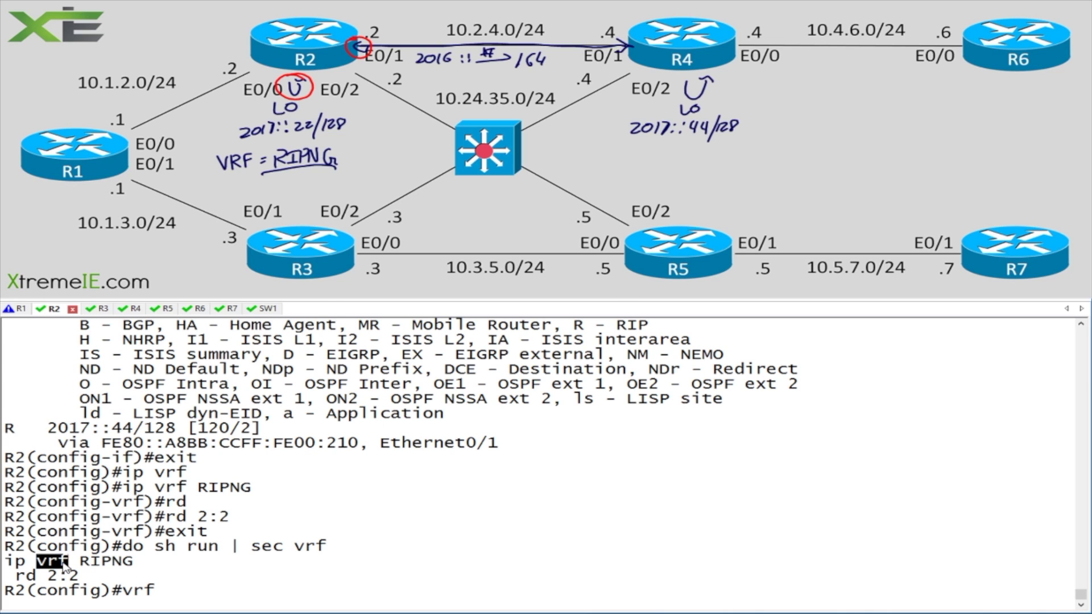
{"action": "type", "text": "?"}
{"action": "left_click_drag", "start_coordinate": [25, 562], "coordinate": [144, 562]}
{"action": "right_click", "coordinate": [146, 566]}
{"action": "key", "text": "Return"}
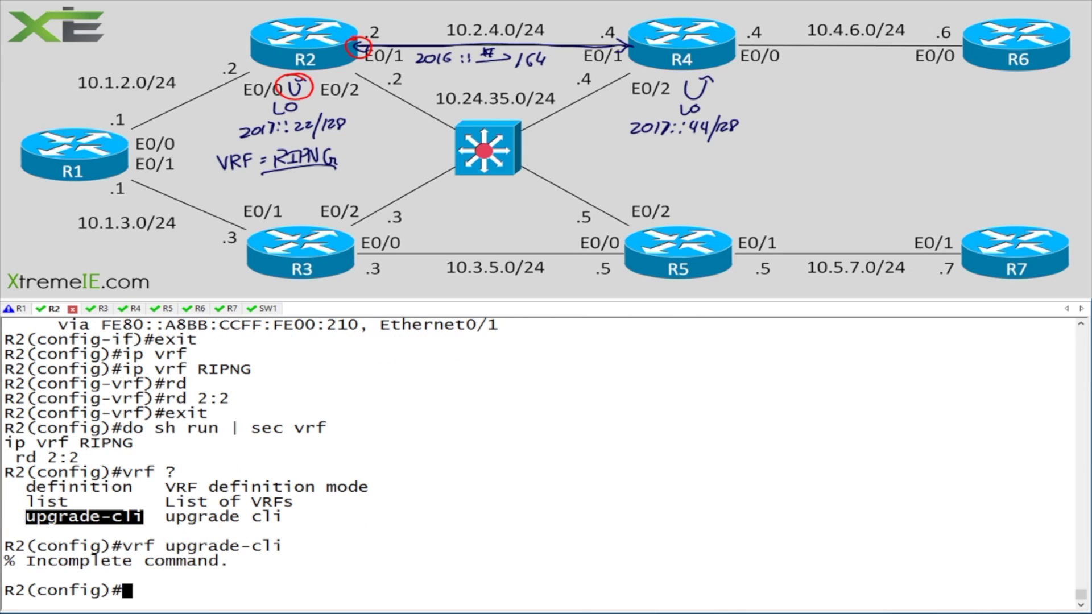
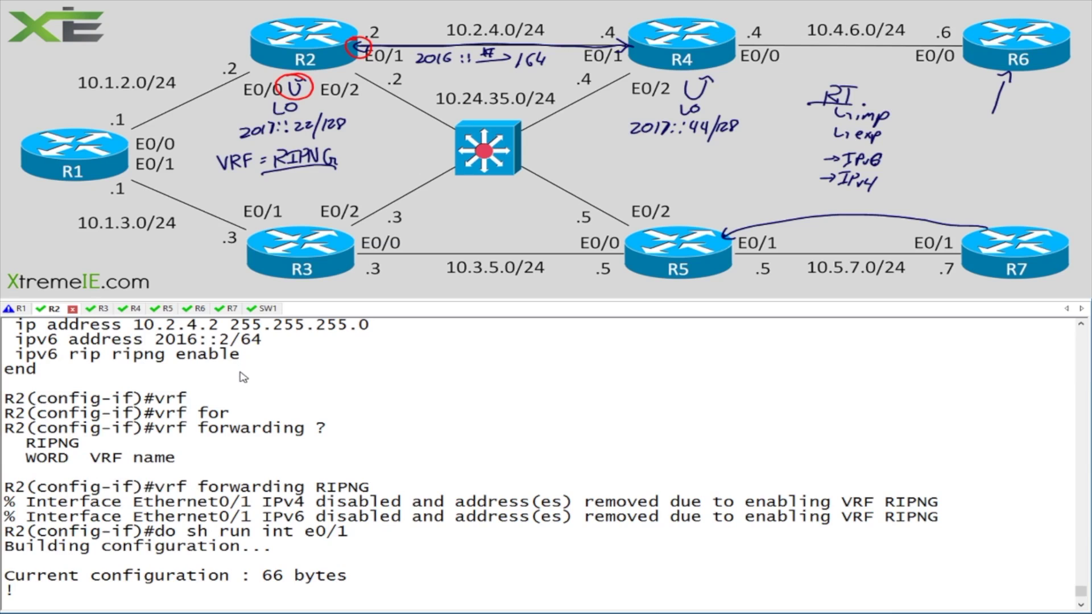
Review R2's Ethernet0/1 configuration from before and after VRF assignment, and reapply the IPv6 address 2016::2/64
{"action": "scroll", "coordinate": [252, 370], "scroll_direction": "up", "scroll_amount": 1}
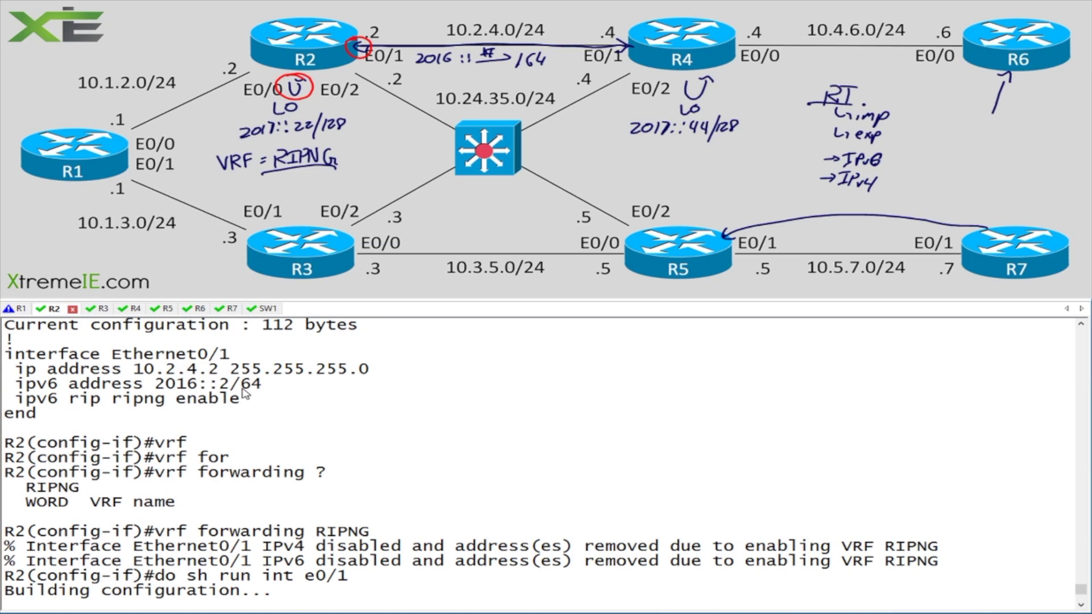
{"action": "left_click_drag", "start_coordinate": [299, 401], "coordinate": [2, 372]}
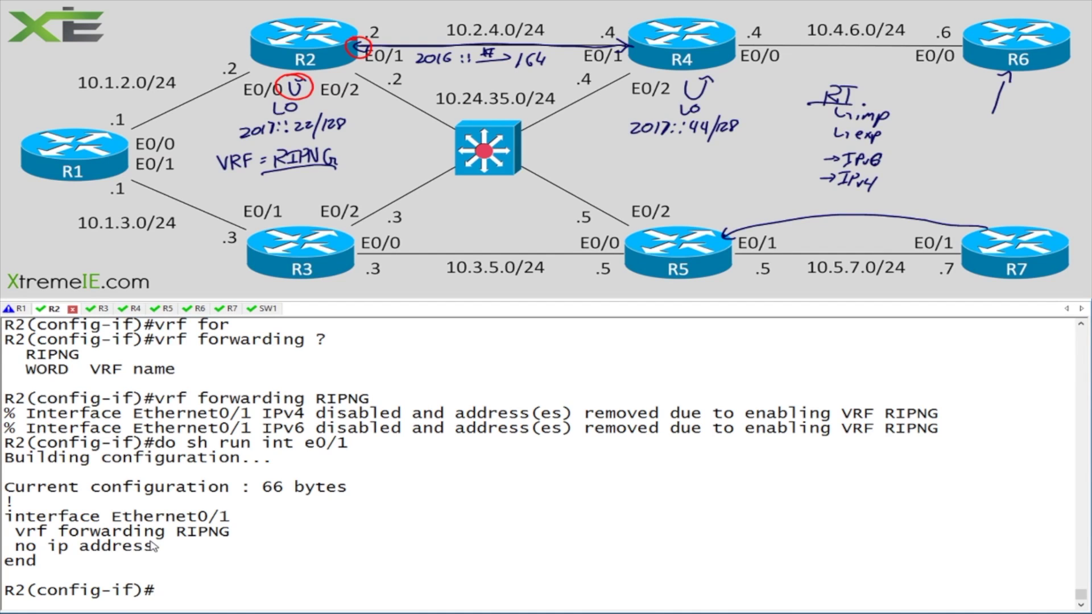
{"action": "scroll", "coordinate": [153, 546], "scroll_direction": "up", "scroll_amount": 4}
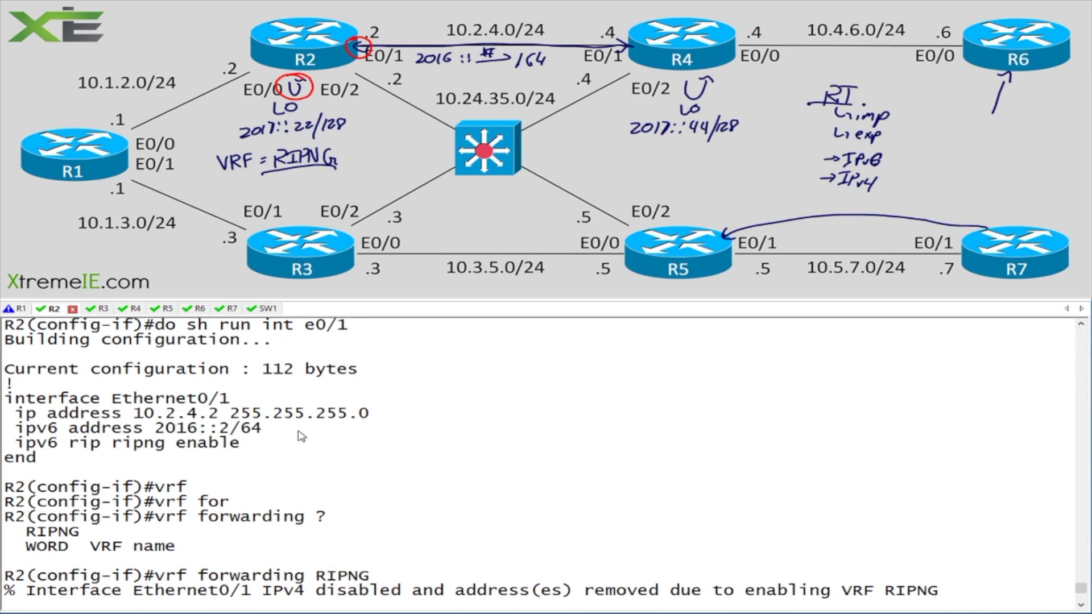
{"action": "mouse_move", "coordinate": [8, 430]}
{"action": "left_mouse_down"}
{"action": "mouse_move", "coordinate": [284, 440]}
{"action": "mouse_move", "coordinate": [6, 431]}
{"action": "left_mouse_up"}
{"action": "right_click", "coordinate": [112, 440]}
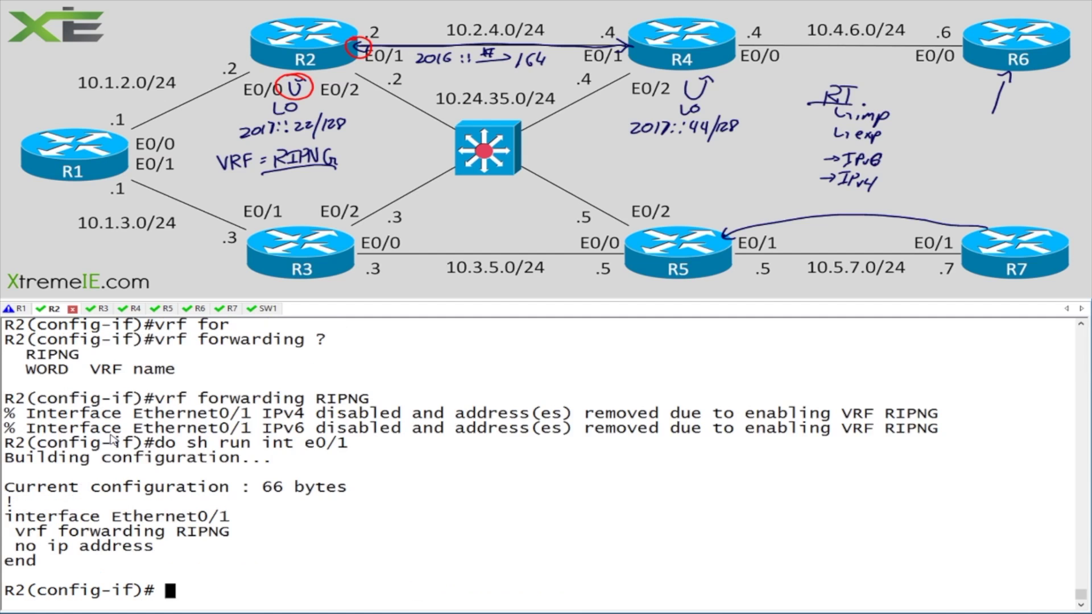
{"action": "key", "text": "Return"}
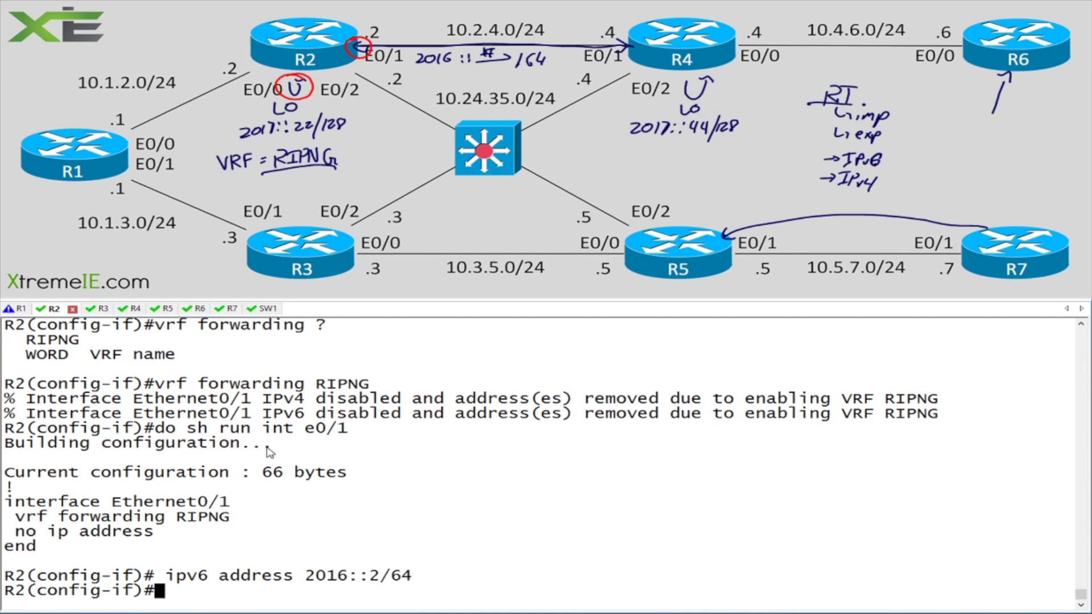
Try to reapply the IPv4 address 10.2.4.2 255.255.255.0 to R2's Ethernet0/1 and examine the response
{"action": "scroll", "coordinate": [231, 421], "scroll_direction": "up", "scroll_amount": 3}
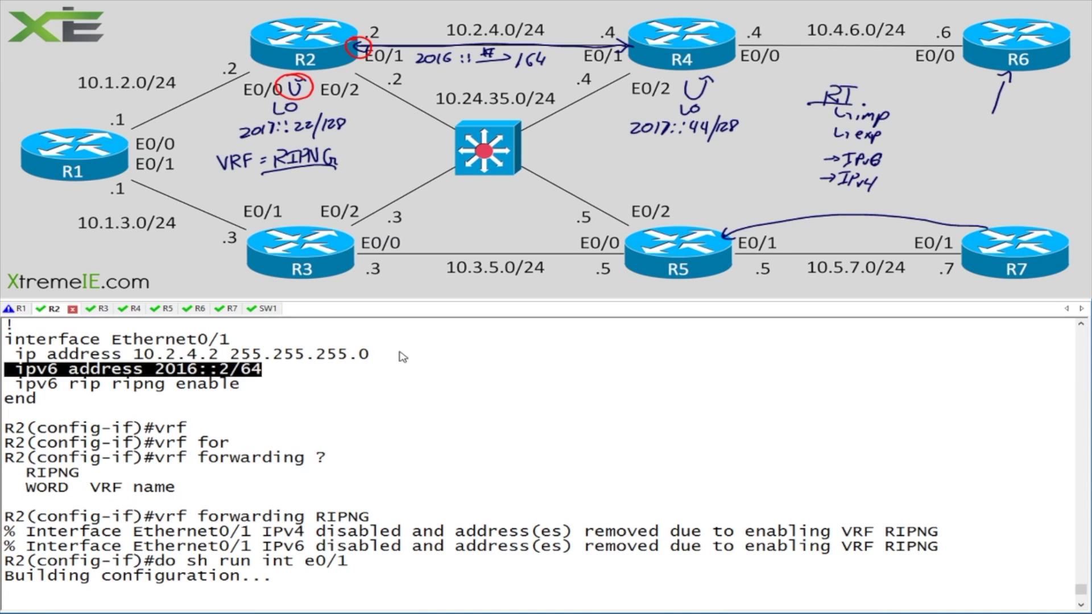
{"action": "left_click_drag", "start_coordinate": [403, 355], "coordinate": [5, 355]}
{"action": "right_click", "coordinate": [73, 360]}
{"action": "key", "text": "Return"}
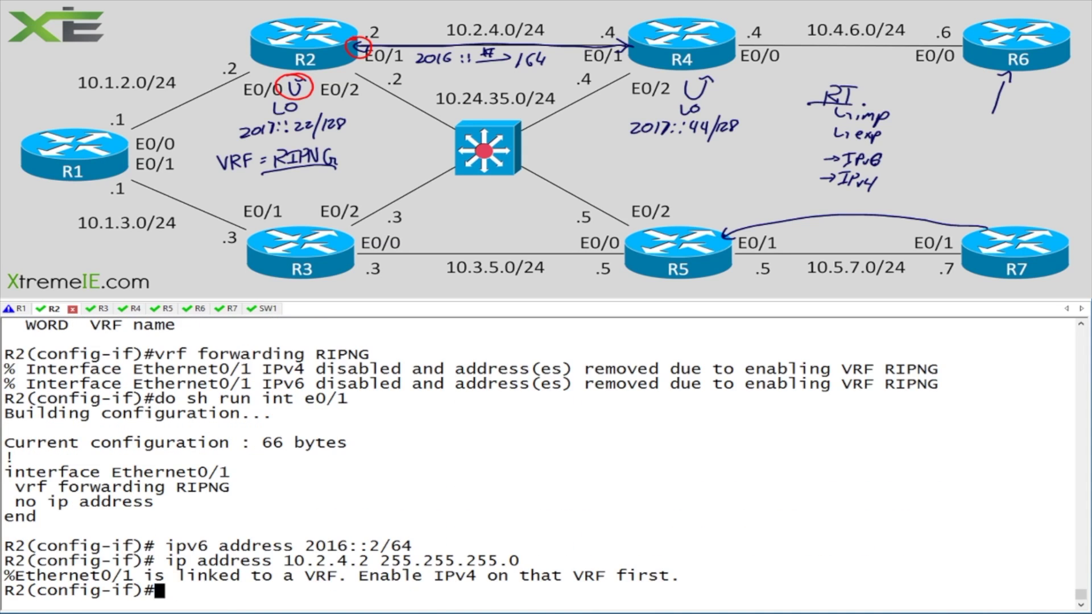
{"action": "left_click_drag", "start_coordinate": [4, 576], "coordinate": [703, 580]}
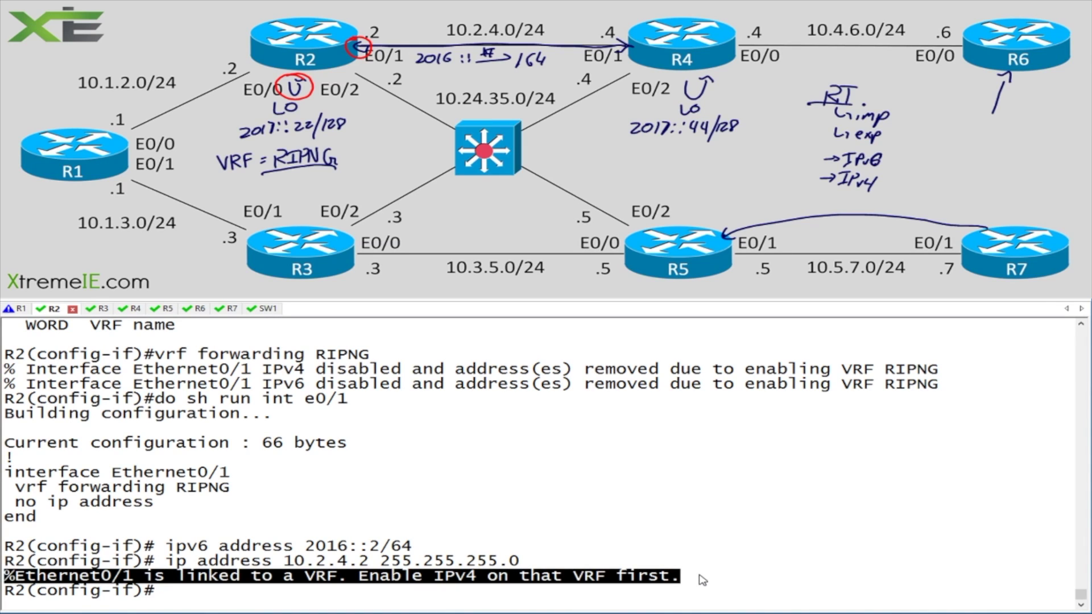
Enable the ipv4 address family in R2's VRF definition RIPNG
{"action": "scroll", "coordinate": [704, 580], "scroll_direction": "up", "scroll_amount": 9}
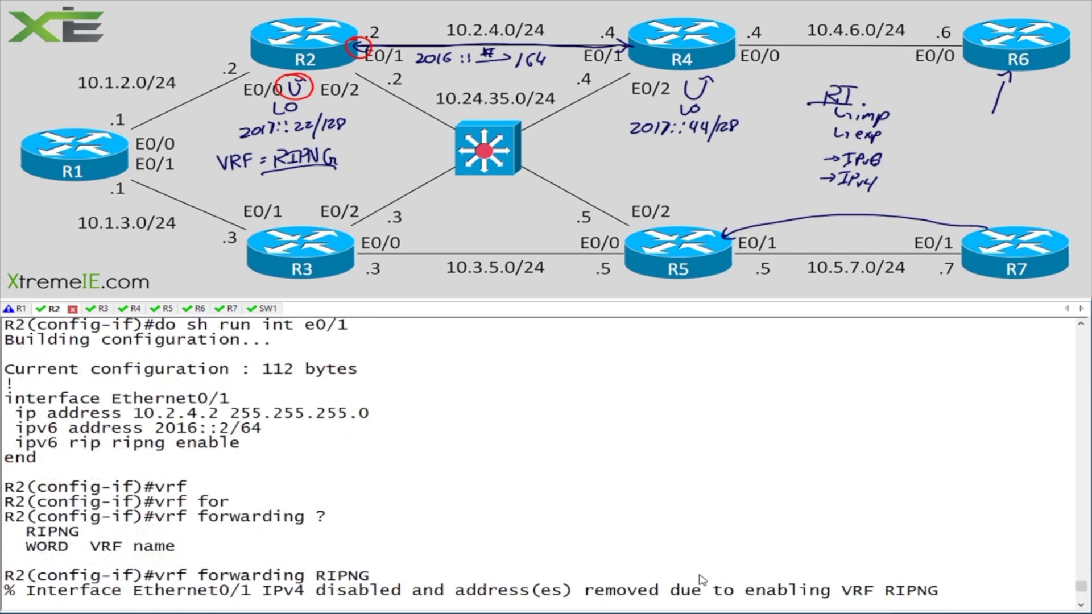
{"action": "scroll", "coordinate": [703, 580], "scroll_direction": "up", "scroll_amount": 7}
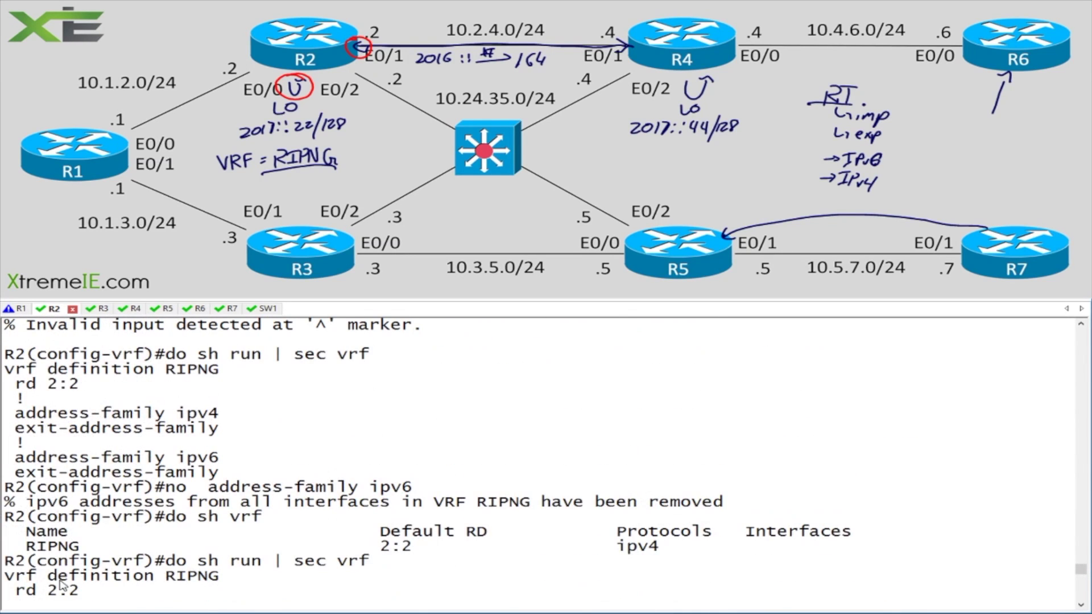
{"action": "left_click_drag", "start_coordinate": [13, 576], "coordinate": [252, 583]}
{"action": "right_click", "coordinate": [254, 583]}
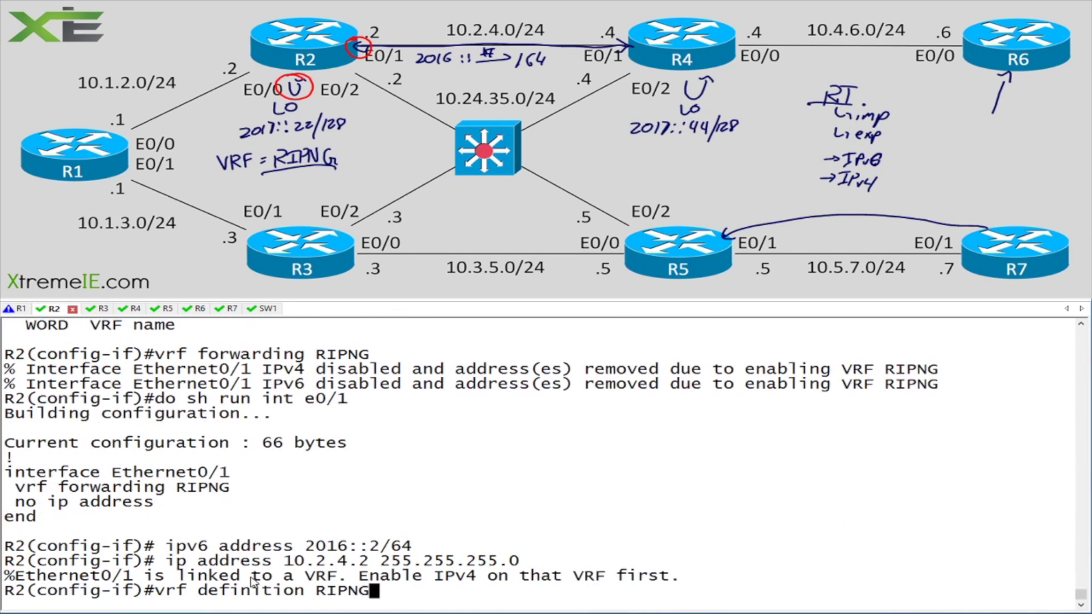
{"action": "key", "text": "Return"}
{"action": "type", "text": "ad"}
{"action": "key", "text": "Tab"}
{"action": "type", "text": "ip"}
{"action": "key", "text": "Tab"}
{"action": "type", "text": "v"}
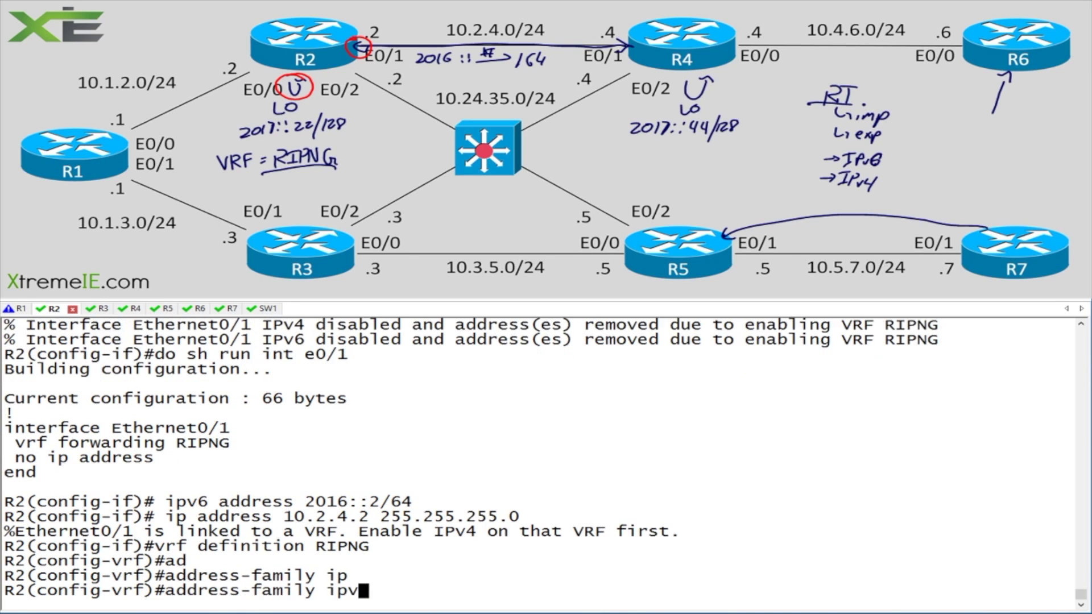
{"action": "key", "text": "Return"}
{"action": "key", "text": "Up"}
{"action": "type", "text": "4"}
{"action": "key", "text": "Return"}
Assign the IPv4 address 10.2.4.2 255.255.255.0 to R2's Ethernet0/1 interface
{"action": "type", "text": "int e0/1"}
{"action": "key", "text": "Return"}
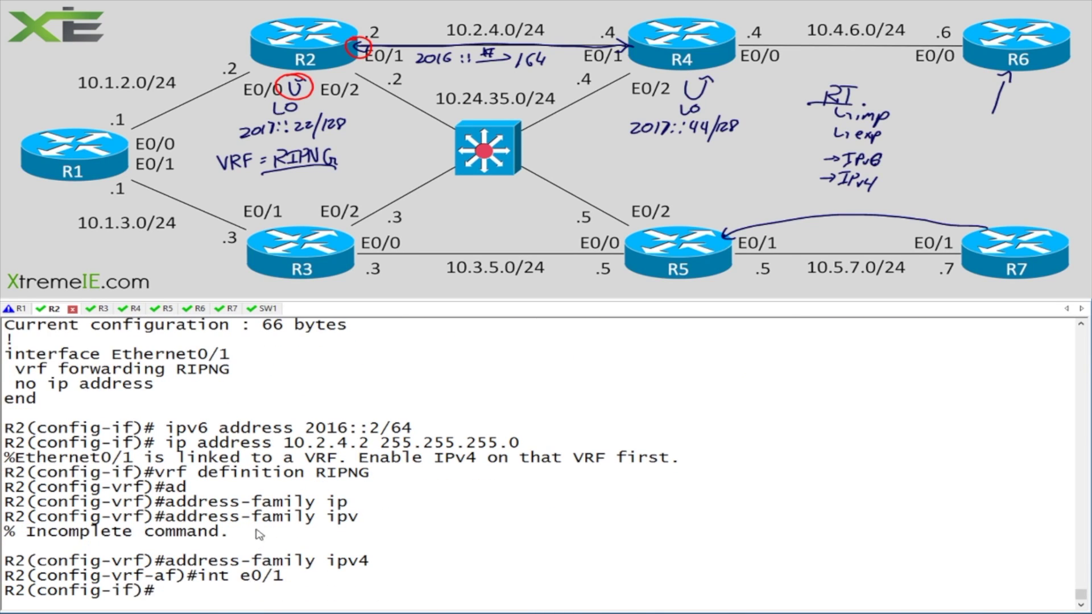
{"action": "left_click_drag", "start_coordinate": [165, 442], "coordinate": [546, 439]}
{"action": "right_click", "coordinate": [592, 443]}
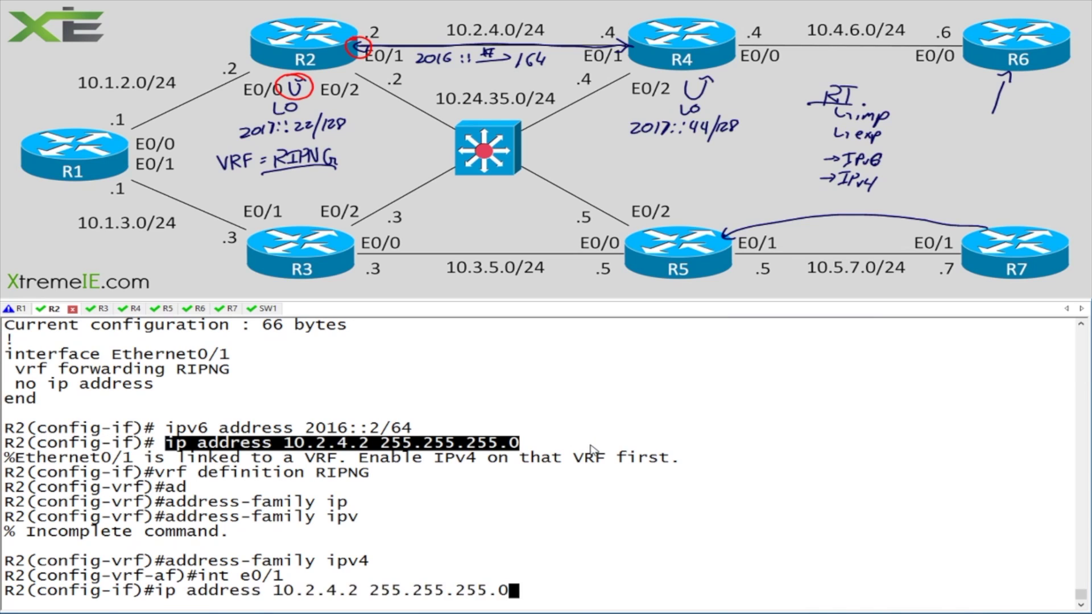
{"action": "key", "text": "Return"}
Display R2's VRF summary and check RIPNG's route distinguisher, protocols and the earlier IPv4 address message
{"action": "type", "text": "do sh vrf"}
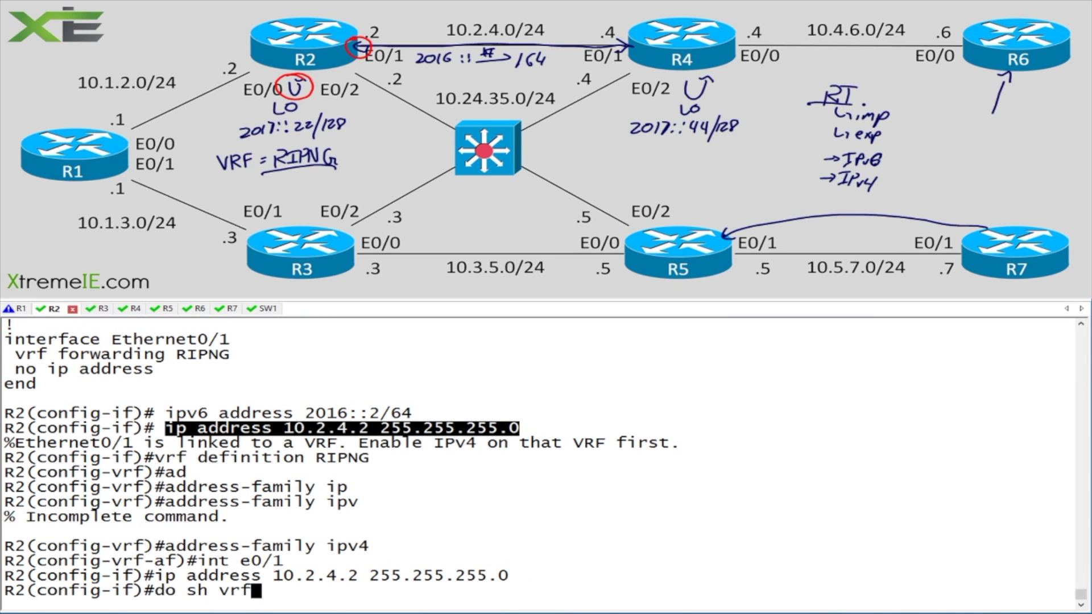
{"action": "key", "text": "Return"}
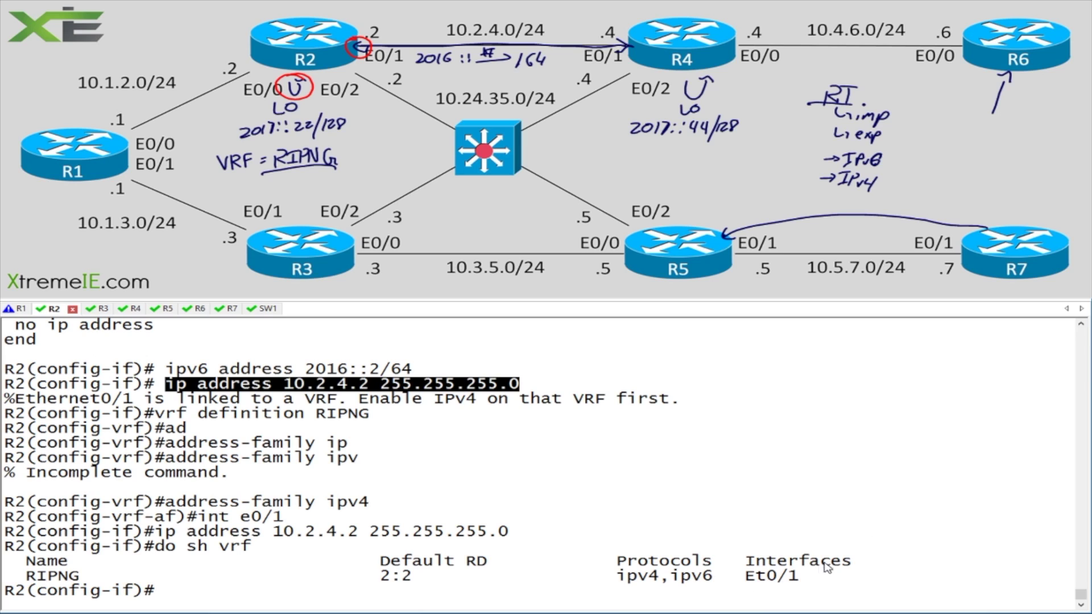
{"action": "left_click_drag", "start_coordinate": [802, 579], "coordinate": [624, 579]}
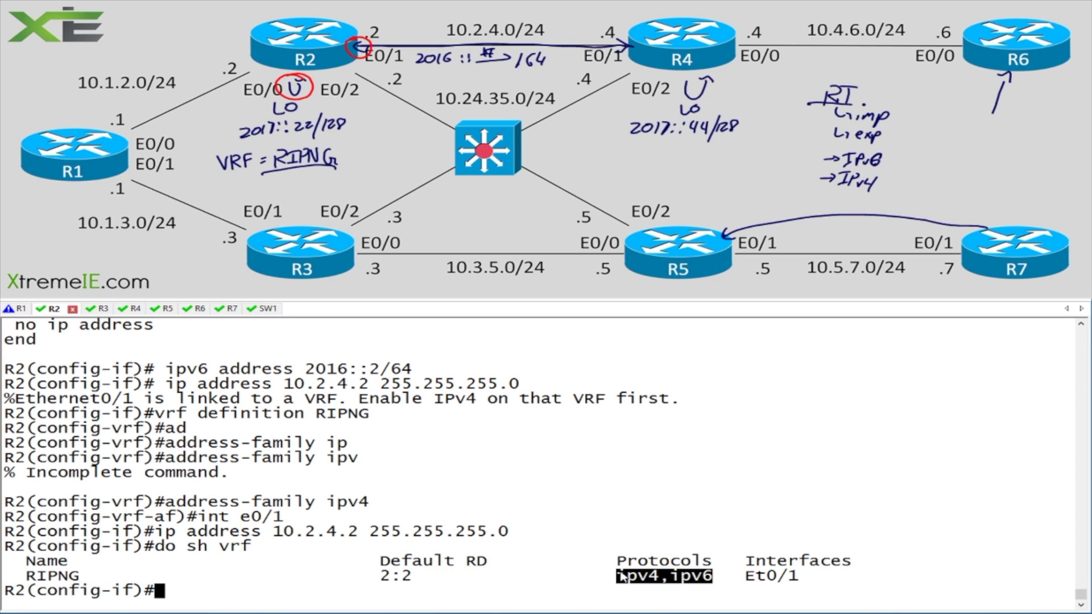
{"action": "left_click", "coordinate": [625, 579]}
{"action": "left_click_drag", "start_coordinate": [436, 580], "coordinate": [348, 581]}
{"action": "left_click", "coordinate": [348, 580]}
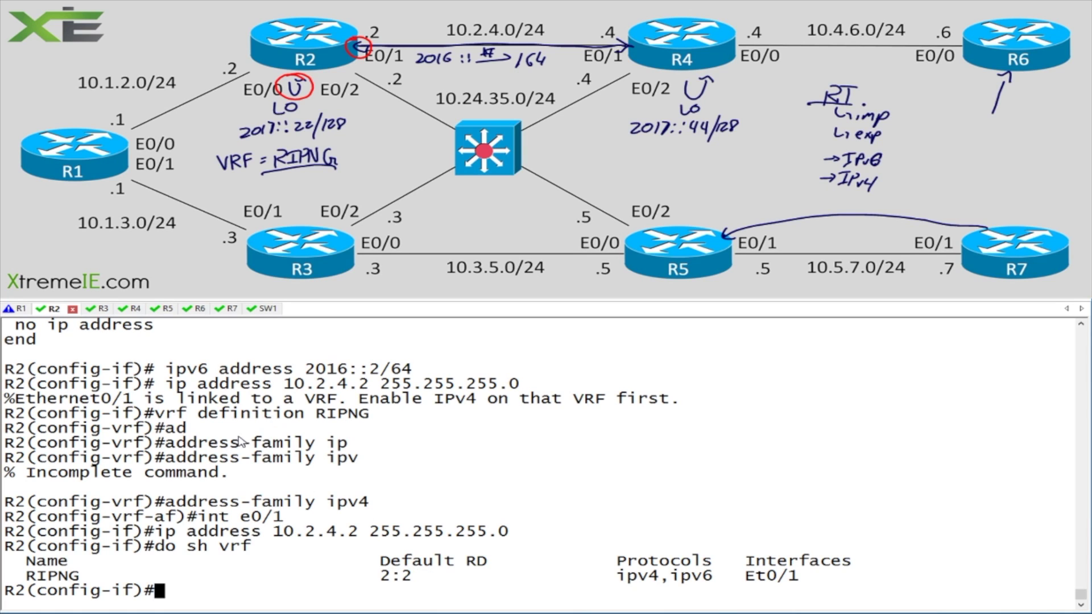
{"action": "left_click_drag", "start_coordinate": [700, 400], "coordinate": [84, 405]}
{"action": "left_click", "coordinate": [180, 411]}
Try to reapply the ipv6 rip ripng enable command from the earlier configuration to R2's Ethernet0/1
{"action": "scroll", "coordinate": [364, 463], "scroll_direction": "up", "scroll_amount": 6}
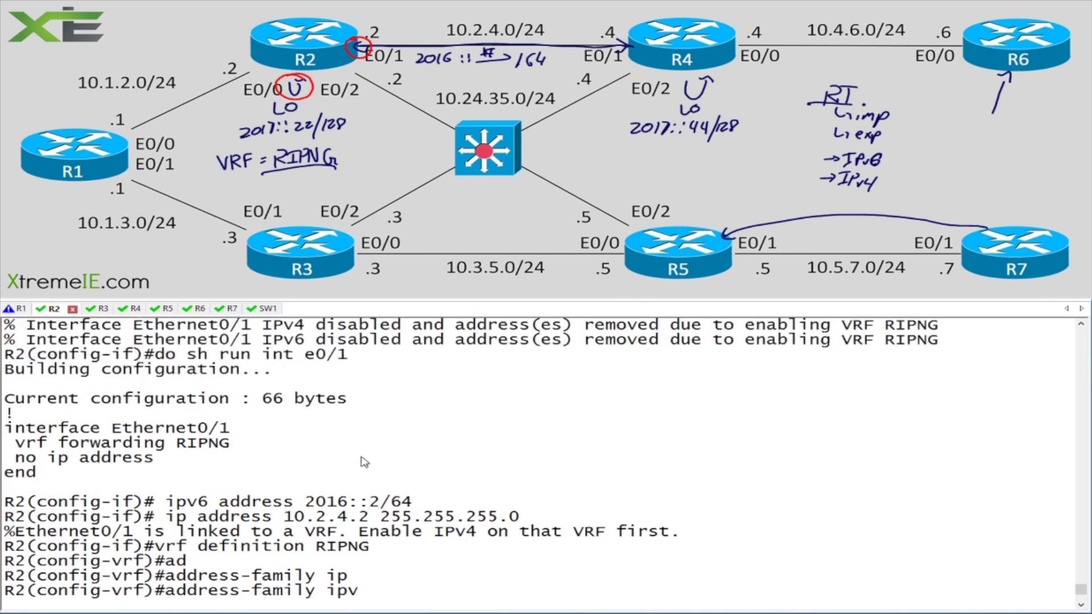
{"action": "scroll", "coordinate": [365, 463], "scroll_direction": "up", "scroll_amount": 3}
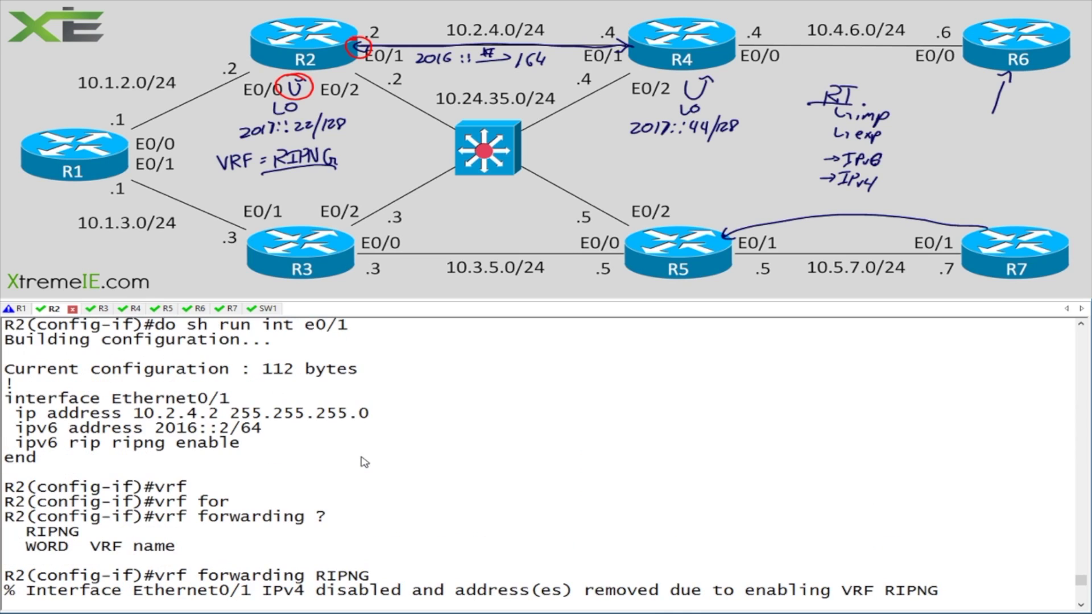
{"action": "triple_click", "coordinate": [176, 449]}
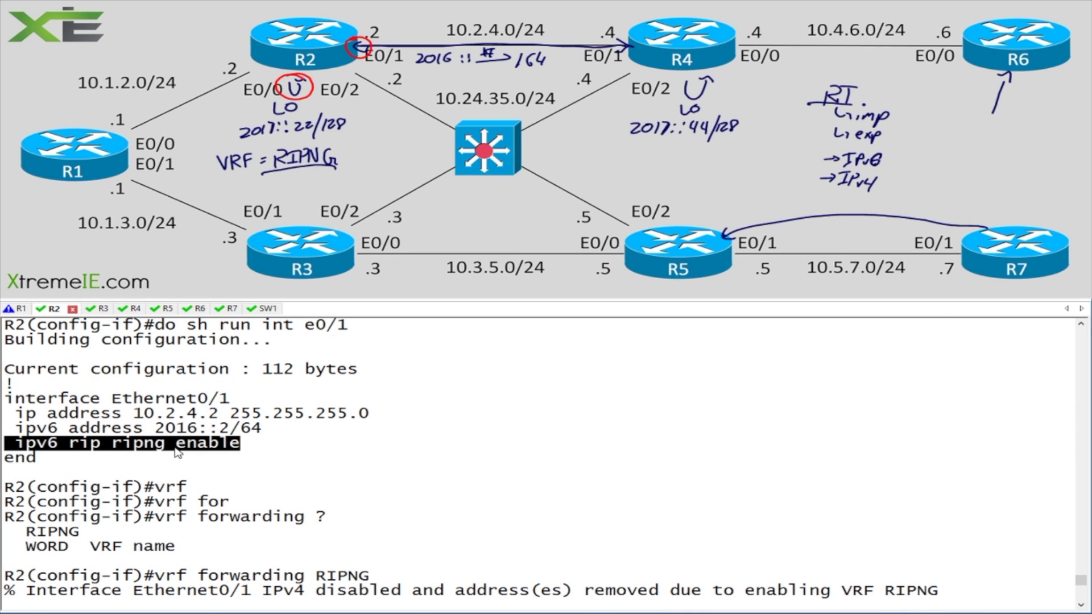
{"action": "right_click", "coordinate": [340, 449]}
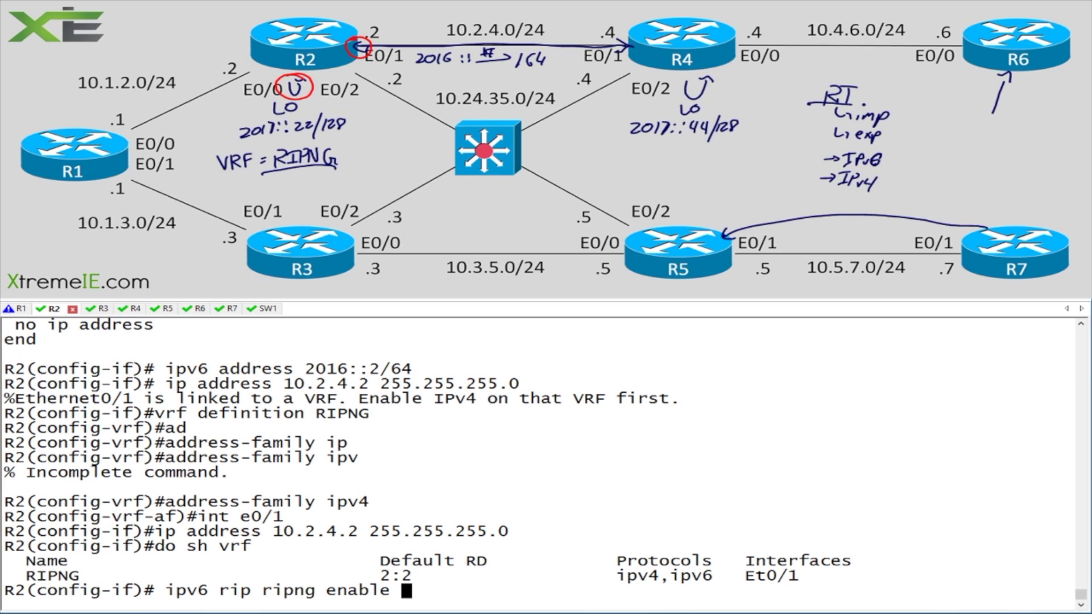
{"action": "key", "text": "Return"}
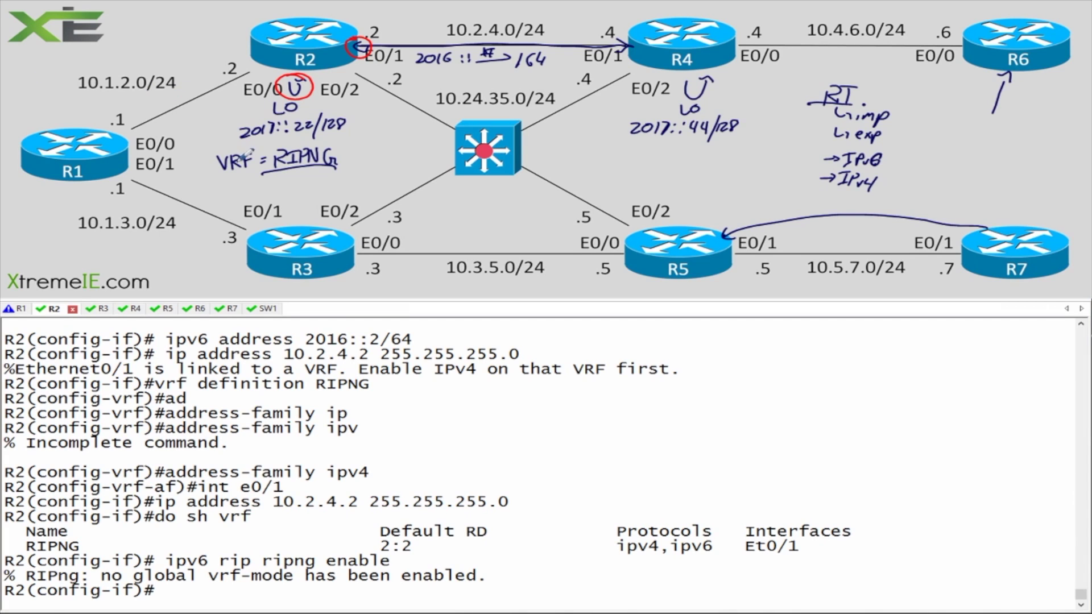
Annotate the topology diagram with the notes Globally, Interface and VRF and the command ipv6 rip vrf-mode enable
{"action": "mouse_move", "coordinate": [439, 193]}
{"action": "left_mouse_down"}
{"action": "mouse_move", "coordinate": [508, 197]}
{"action": "mouse_move", "coordinate": [439, 218]}
{"action": "mouse_move", "coordinate": [436, 227]}
{"action": "mouse_move", "coordinate": [450, 230]}
{"action": "mouse_move", "coordinate": [452, 215]}
{"action": "mouse_move", "coordinate": [504, 229]}
{"action": "mouse_move", "coordinate": [535, 206]}
{"action": "mouse_move", "coordinate": [580, 205]}
{"action": "left_mouse_up"}
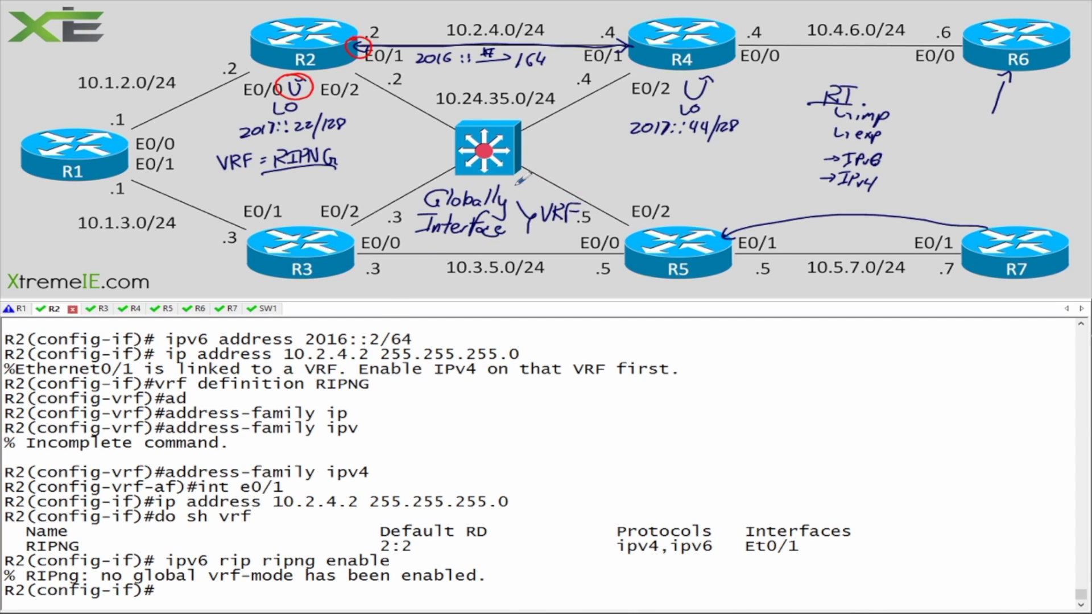
{"action": "left_click_drag", "start_coordinate": [519, 183], "coordinate": [536, 192]}
{"action": "left_click", "coordinate": [548, 144]}
{"action": "mouse_move", "coordinate": [545, 159]}
{"action": "left_mouse_down"}
{"action": "mouse_move", "coordinate": [552, 172]}
{"action": "mouse_move", "coordinate": [588, 165]}
{"action": "mouse_move", "coordinate": [598, 175]}
{"action": "mouse_move", "coordinate": [628, 162]}
{"action": "mouse_move", "coordinate": [784, 171]}
{"action": "left_mouse_up"}
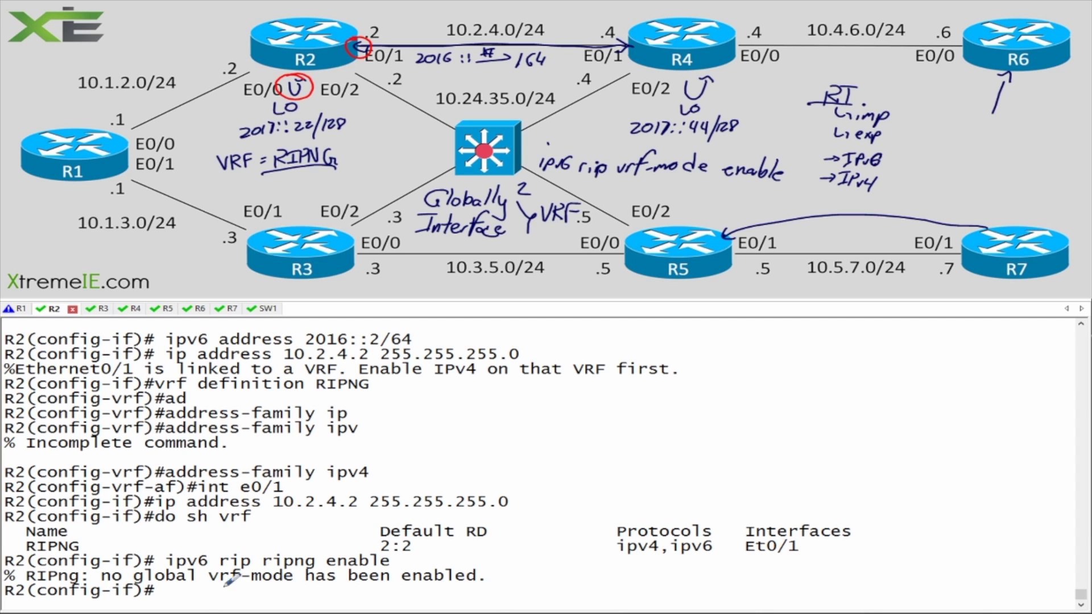
{"action": "left_click_drag", "start_coordinate": [707, 180], "coordinate": [648, 169]}
{"action": "mouse_move", "coordinate": [569, 153]}
{"action": "left_mouse_down"}
{"action": "mouse_move", "coordinate": [580, 136]}
{"action": "mouse_move", "coordinate": [596, 151]}
{"action": "left_mouse_up"}
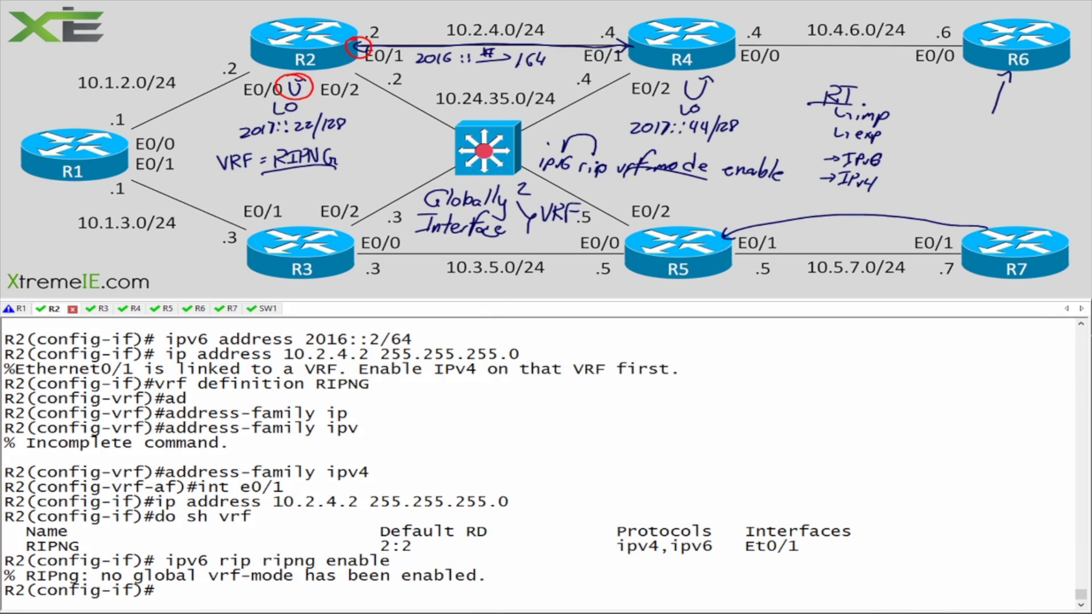
Return R2 to global configuration mode and list the options available for the ipv6 rip command
{"action": "type", "text": "exit"}
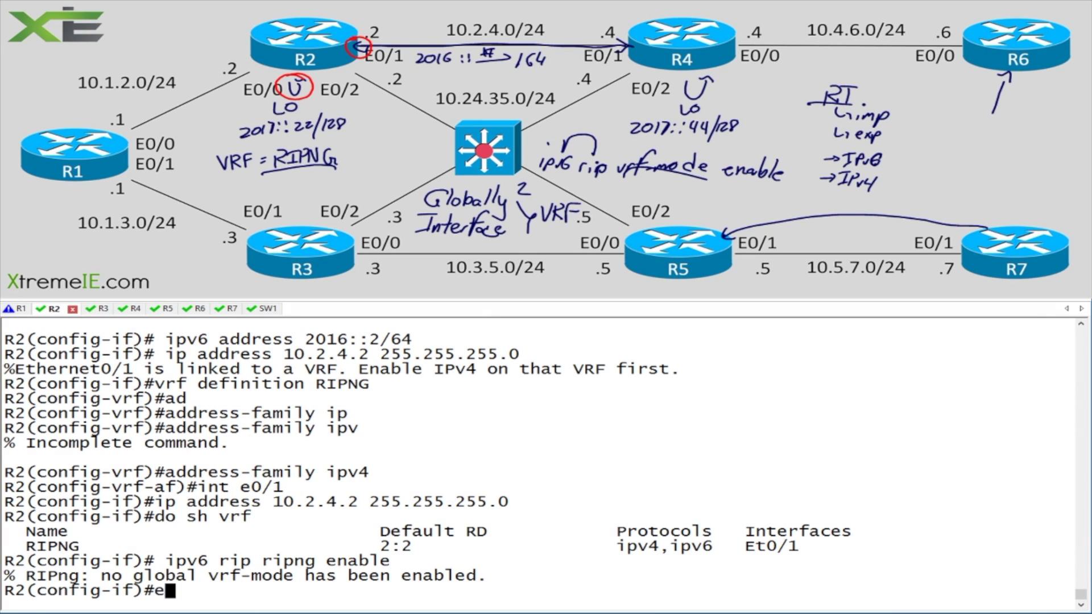
{"action": "key", "text": "Return"}
{"action": "type", "text": "ipv"}
{"action": "key", "text": "Tab"}
{"action": "type", "text": "r"}
{"action": "key", "text": "Tab"}
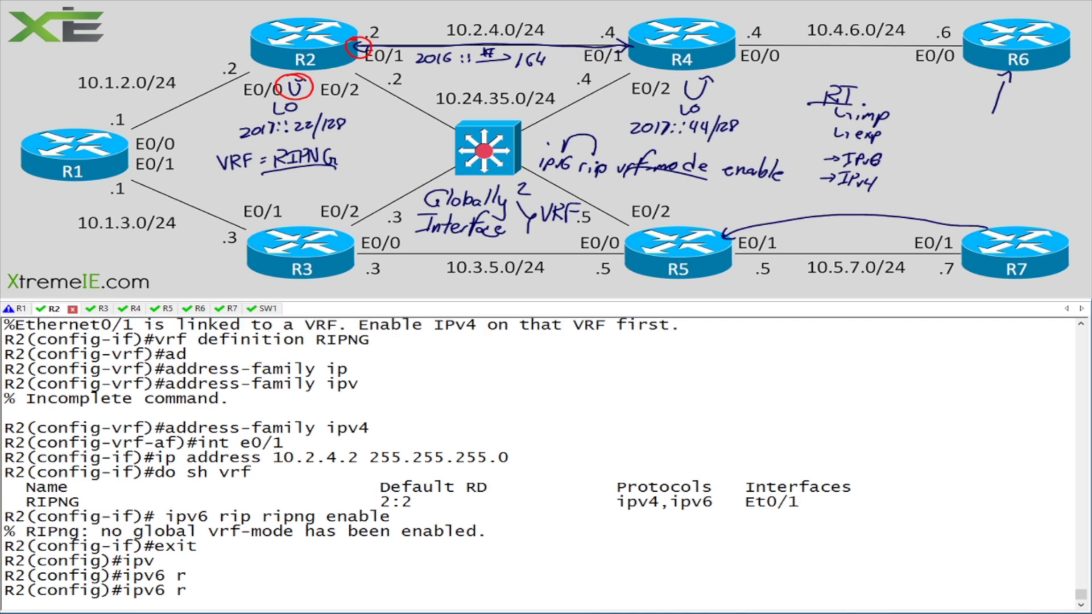
{"action": "type", "text": "i"}
{"action": "key", "text": "Tab"}
{"action": "type", "text": "p ?"}
Enable RIPng VRF support globally on R2 with ipv6 rip vrf-mode enable
{"action": "left_click_drag", "start_coordinate": [20, 563], "coordinate": [114, 565]}
{"action": "right_click", "coordinate": [114, 564]}
{"action": "type", "text": "?"}
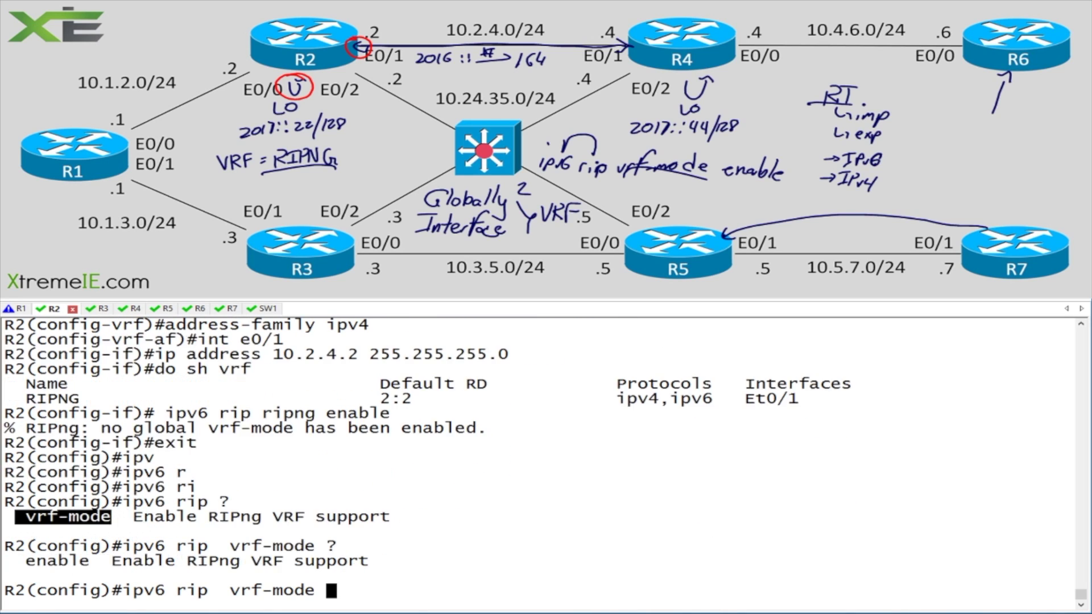
{"action": "double_click", "coordinate": [41, 562]}
{"action": "right_click", "coordinate": [41, 562]}
{"action": "key", "text": "Return"}
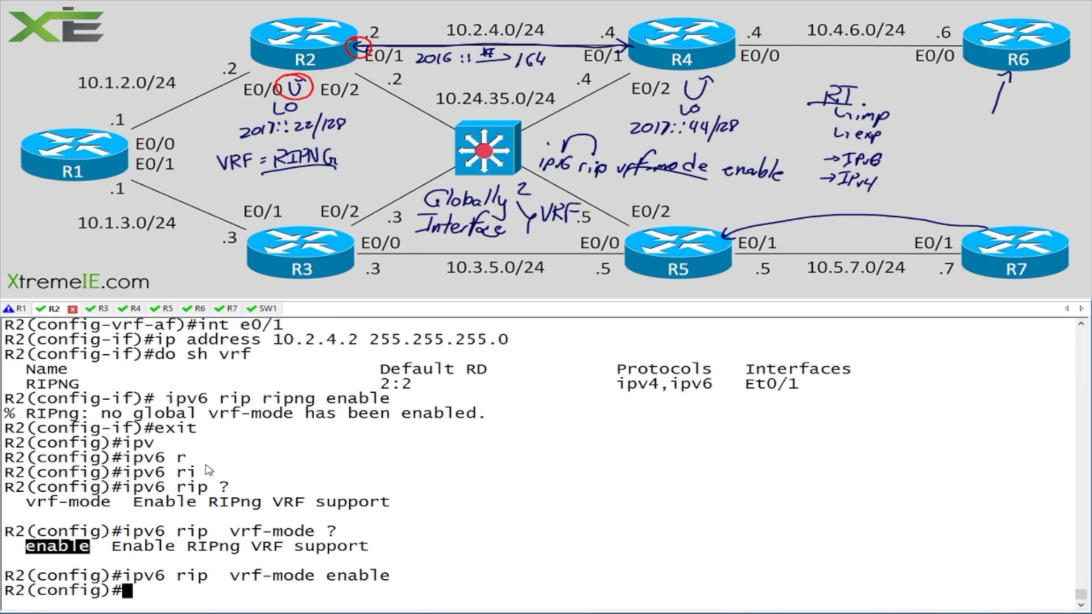
Enable the RIPng process ripng on R2's Ethernet0/1 and display the RIP routes in the default IPv6 routing table
{"action": "type", "text": "int e0/1"}
{"action": "key", "text": "Return"}
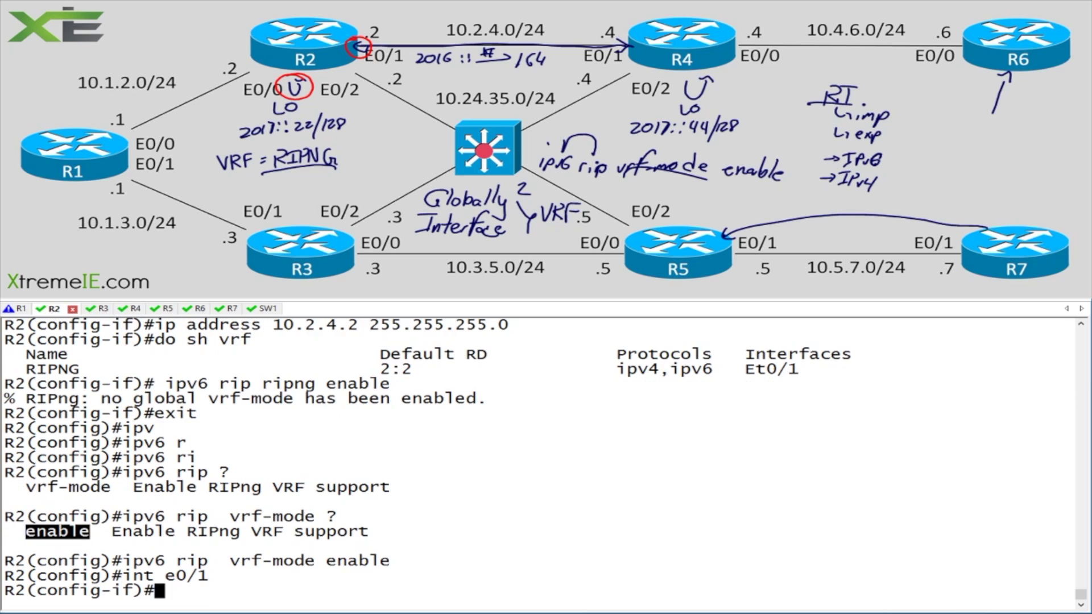
{"action": "left_click_drag", "start_coordinate": [166, 384], "coordinate": [401, 383]}
{"action": "right_click", "coordinate": [438, 393]}
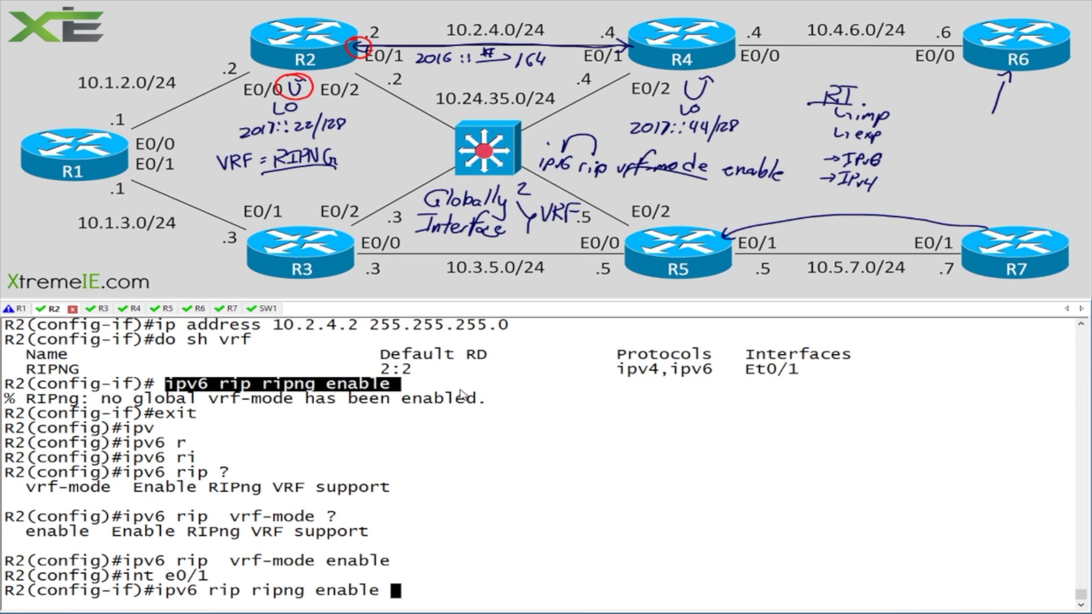
{"action": "key", "text": "Return"}
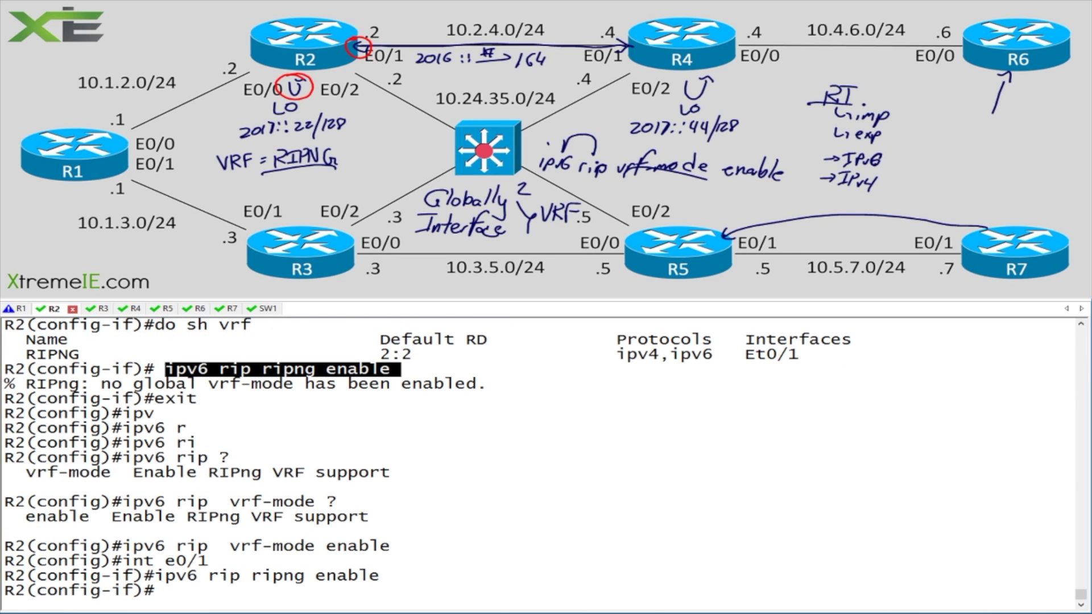
{"action": "type", "text": "do sh ipv6 route rip"}
{"action": "key", "text": "Return"}
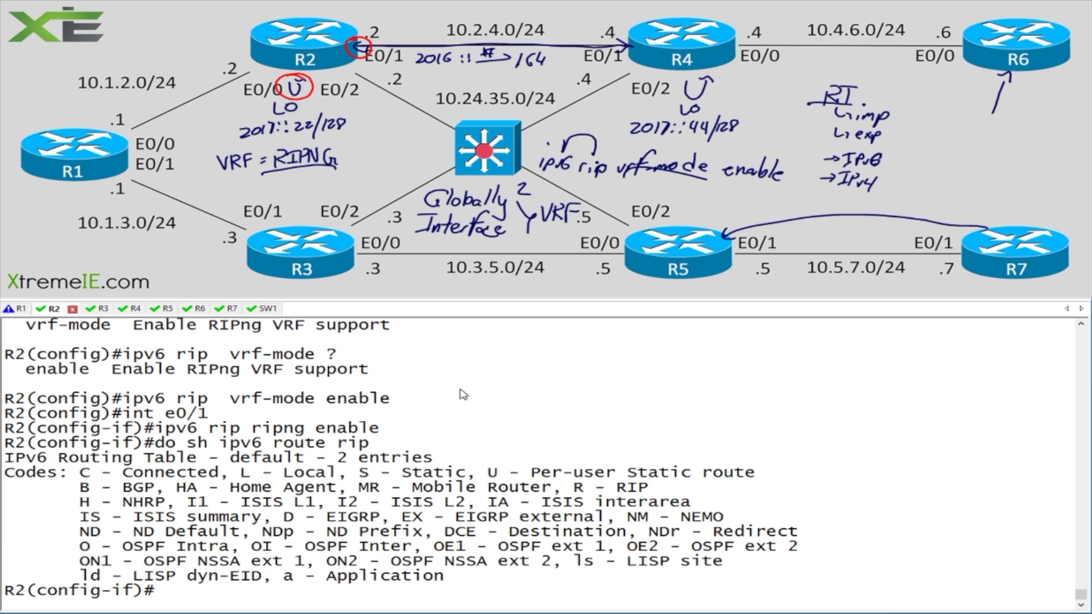
Leave R2's configuration mode, display the full IPv6 routing table for VRF RIPNG, and inspect its connected route
{"action": "key", "text": "ctrl+z"}
{"action": "type", "text": "sh ipv6 rou"}
{"action": "key", "text": "Tab"}
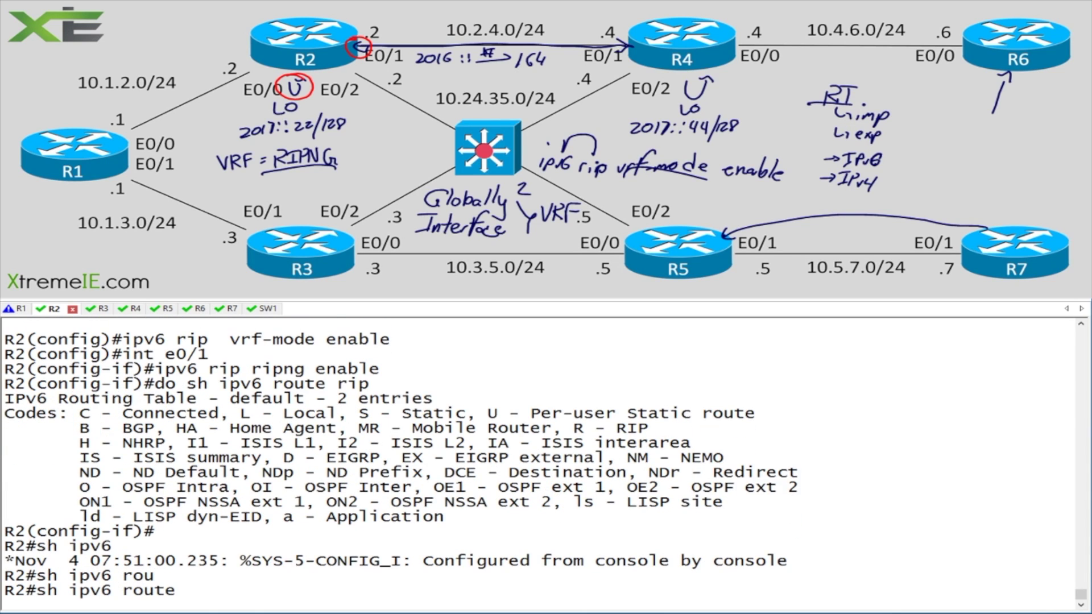
{"action": "type", "text": "vr"}
{"action": "key", "text": "Tab"}
{"action": "type", "text": "?"}
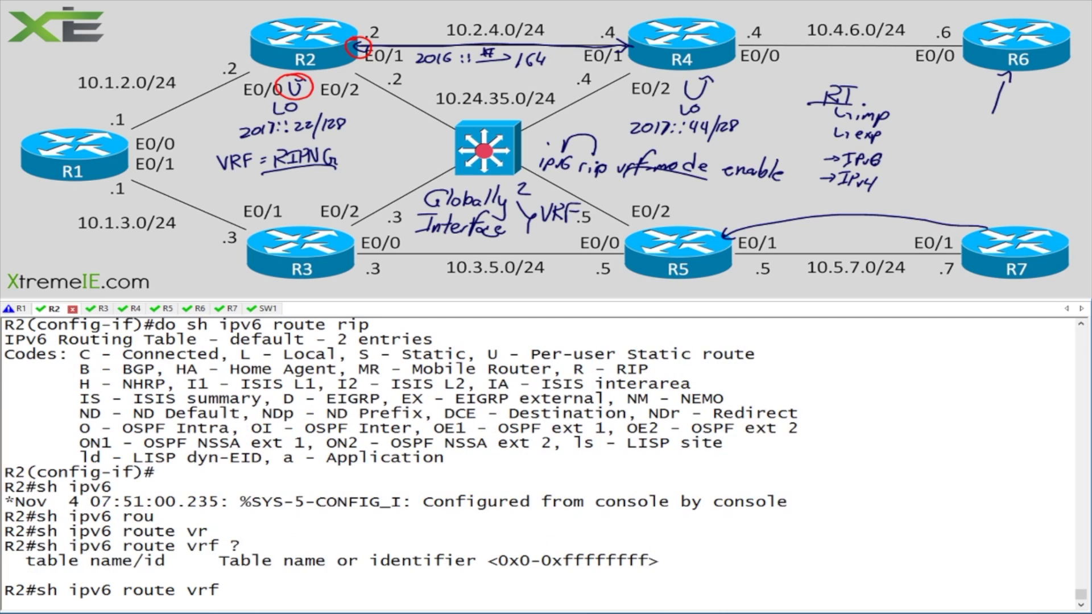
{"action": "triple_click", "coordinate": [42, 564]}
{"action": "left_click", "coordinate": [42, 566]}
{"action": "type", "text": "RIPNG "}
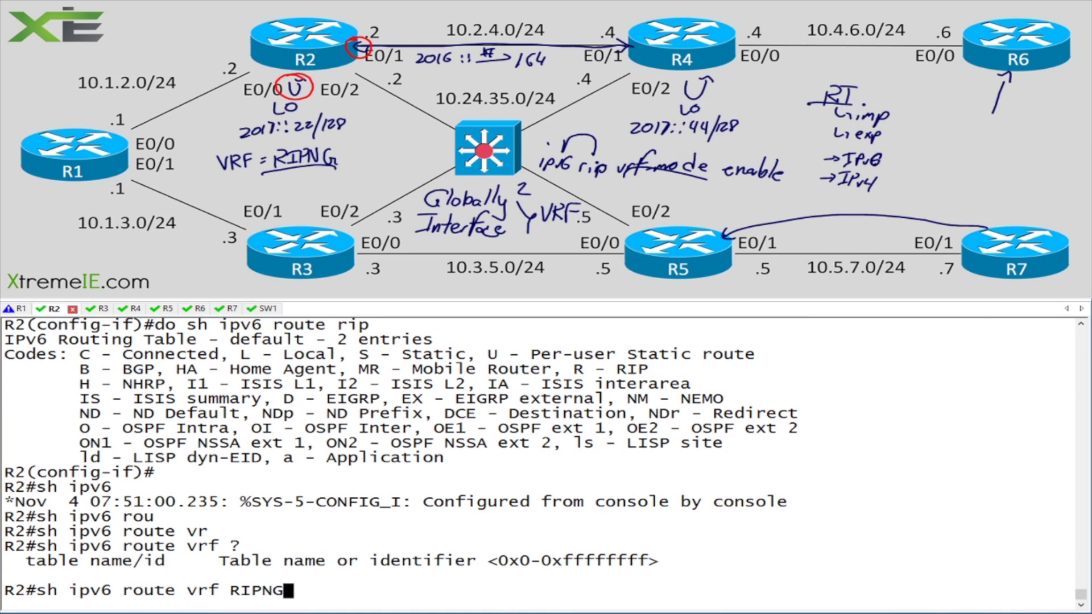
{"action": "type", "text": "rip"}
{"action": "key", "text": "BackSpace"}
{"action": "key", "text": "BackSpace"}
{"action": "key", "text": "BackSpace"}
{"action": "key", "text": "BackSpace"}
{"action": "key", "text": "Return"}
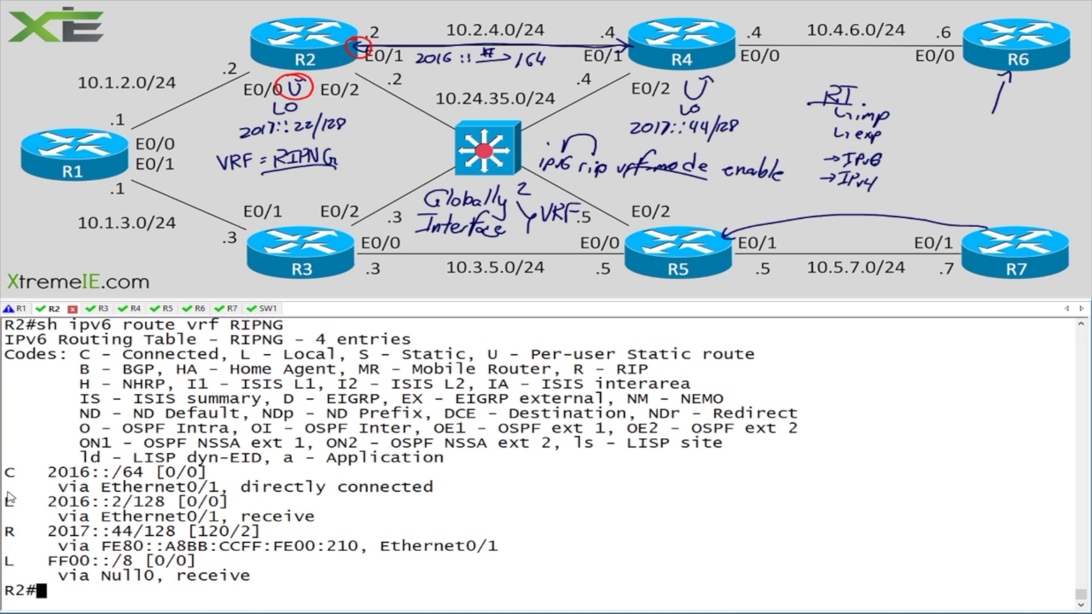
{"action": "left_click_drag", "start_coordinate": [208, 473], "coordinate": [50, 477]}
{"action": "left_click", "coordinate": [57, 480]}
Display only the RIP routes in R2's IPv6 routing table for VRF RIPNG and examine the learned prefix
{"action": "key", "text": "Up"}
{"action": "type", "text": "rip"}
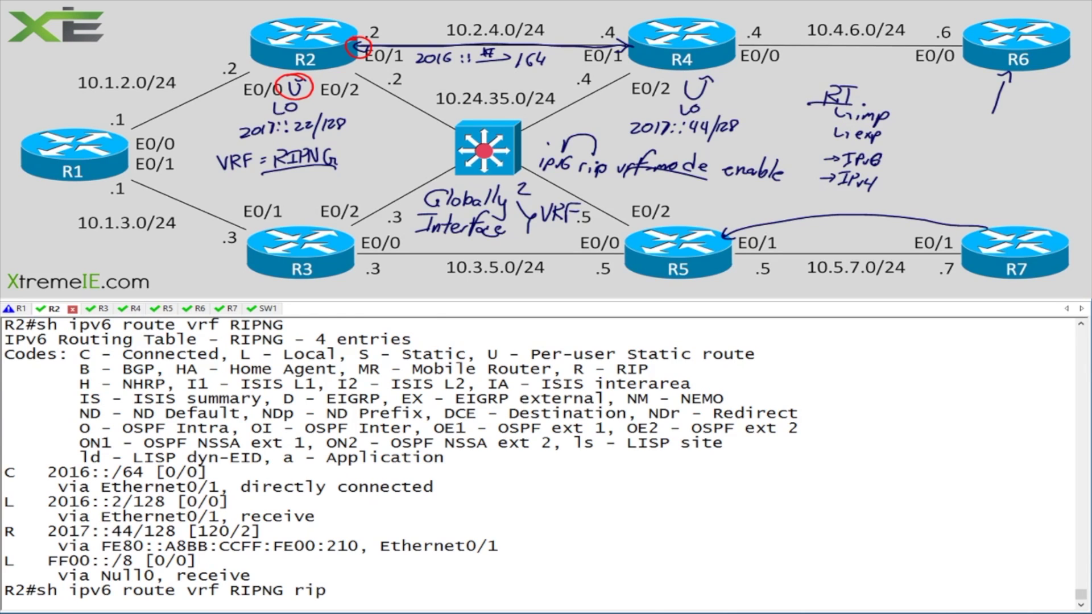
{"action": "key", "text": "Return"}
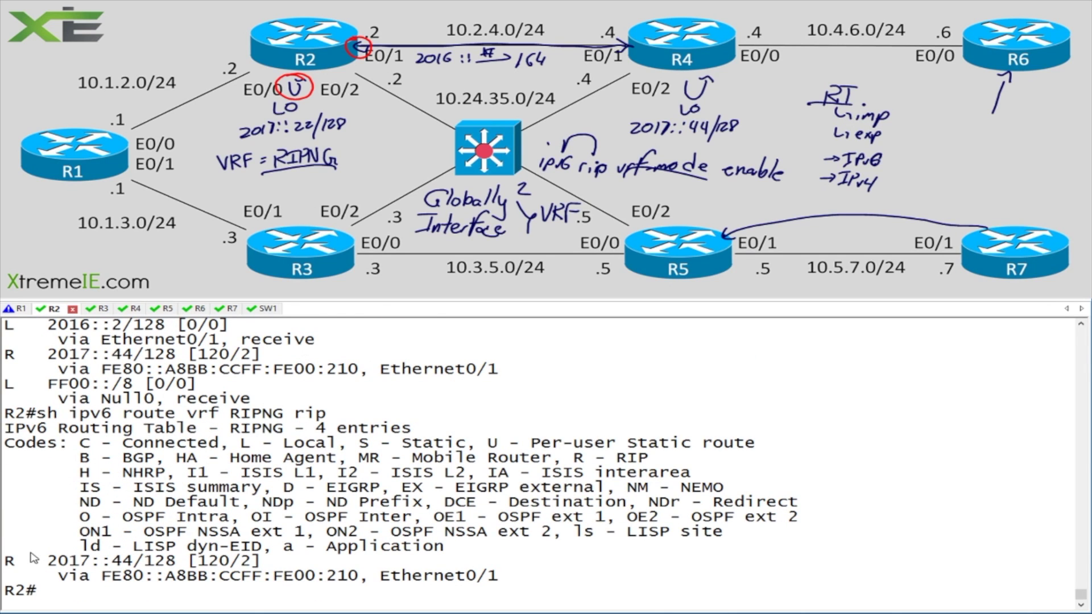
{"action": "left_click_drag", "start_coordinate": [26, 560], "coordinate": [263, 563]}
{"action": "left_click", "coordinate": [313, 565]}
Turn on IPv6 RIP debugging on R2
{"action": "type", "text": "debug ipv"}
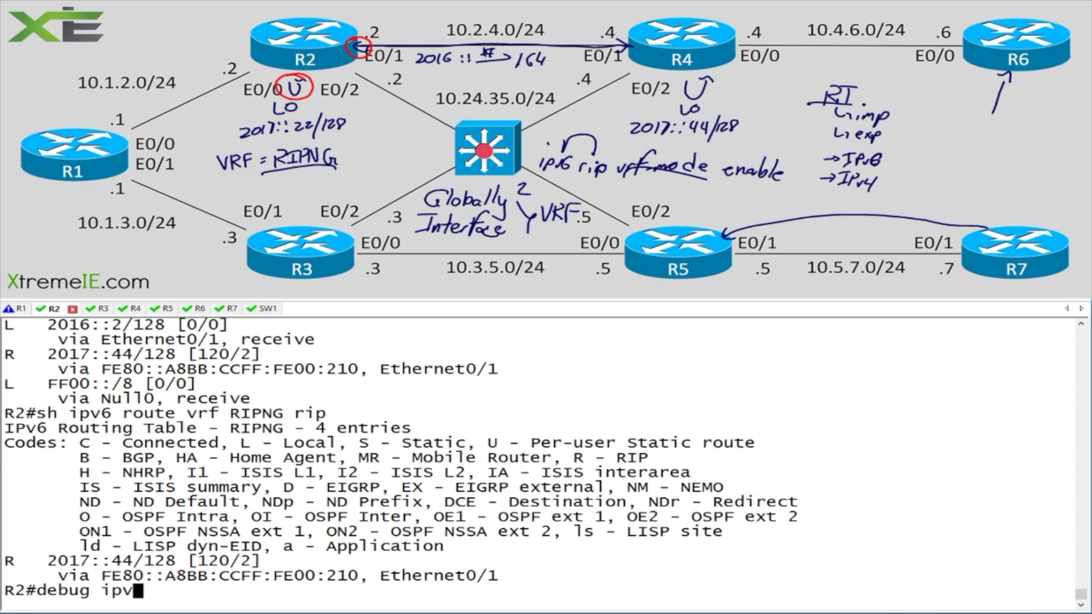
{"action": "type", "text": "6 rip"}
{"action": "key", "text": "Return"}
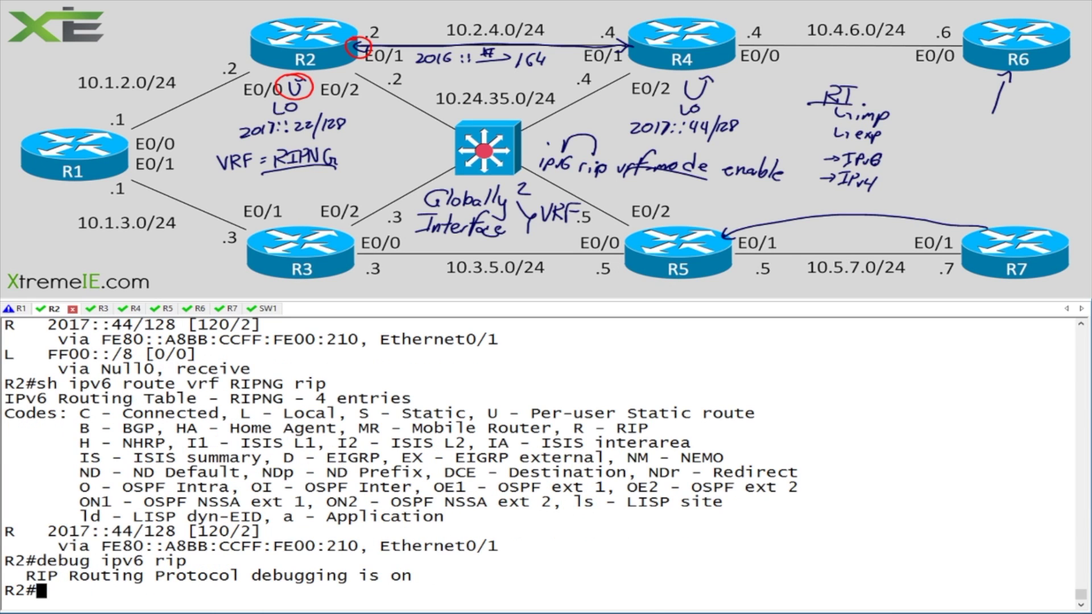
Switch to R4's session and review the RIP route in its previously displayed IPv6 routing table
{"action": "left_click", "coordinate": [118, 308]}
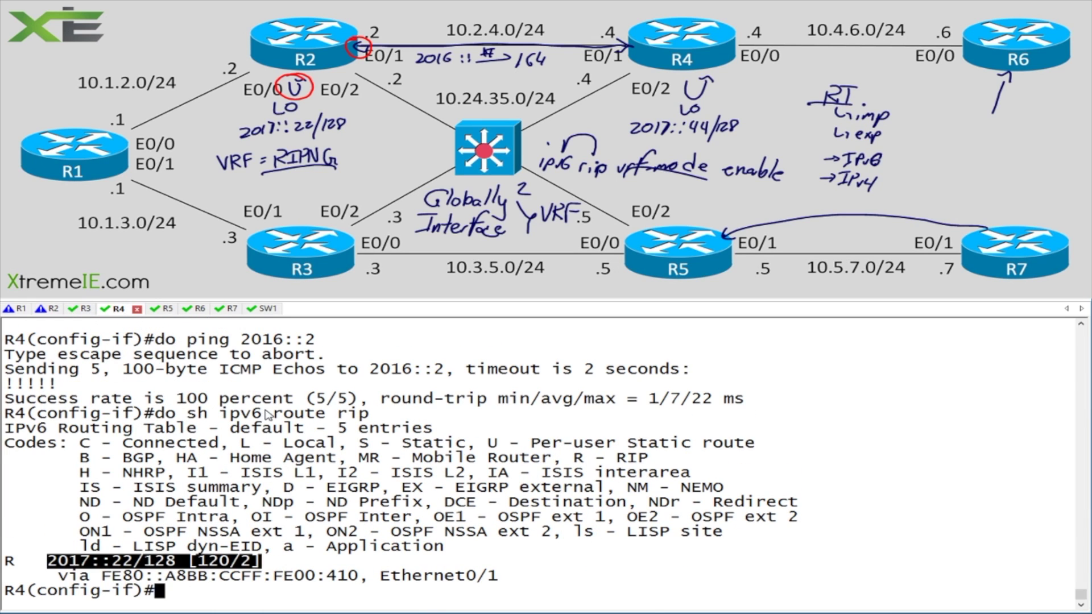
{"action": "key", "text": "Return"}
{"action": "key", "text": "Return"}
{"action": "key", "text": "Return"}
{"action": "left_click", "coordinate": [193, 531]}
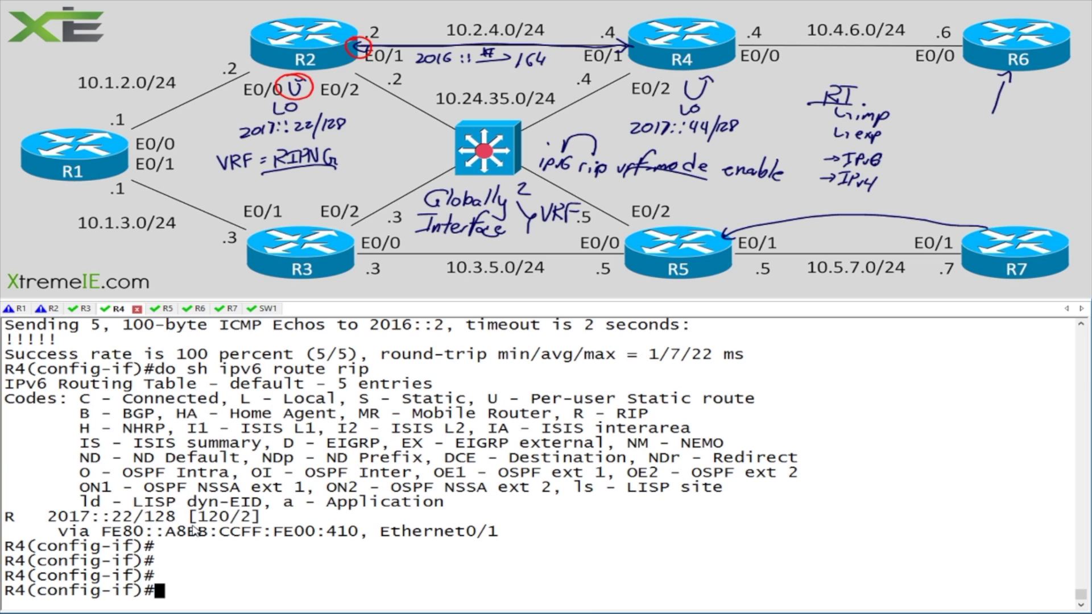
{"action": "left_click_drag", "start_coordinate": [50, 517], "coordinate": [369, 518]}
{"action": "left_click", "coordinate": [369, 517]}
Turn on IPv6 RIP debugging on R4 and clear space in the terminal with blank prompt lines
{"action": "type", "text": "do debug ipv6"}
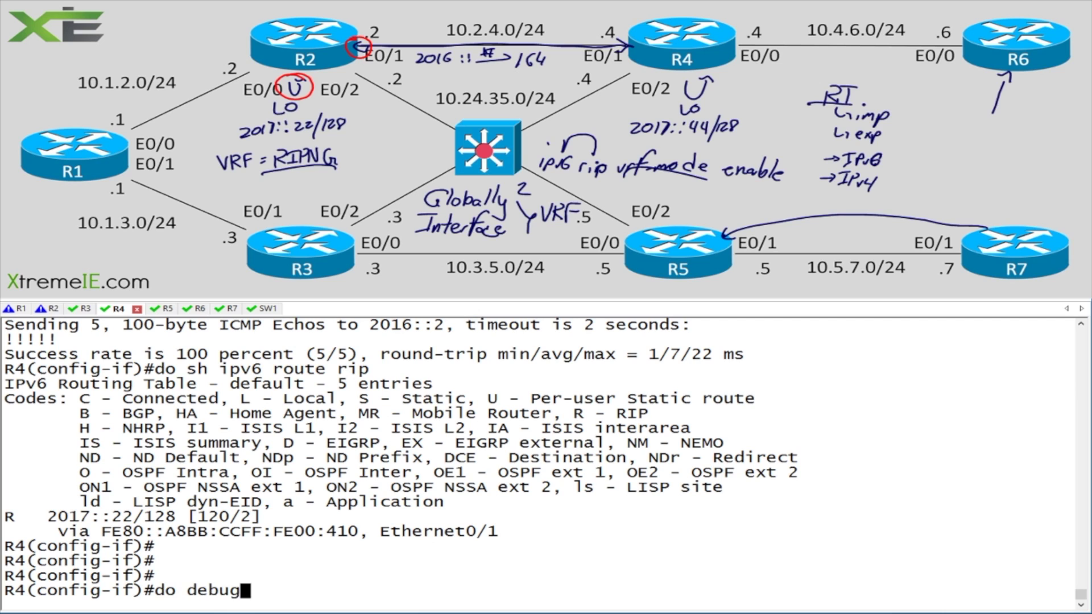
{"action": "key", "text": "Return"}
{"action": "key", "text": "Return"}
{"action": "key", "text": "Return"}
{"action": "key", "text": "Return"}
{"action": "key", "text": "Return"}
{"action": "key", "text": "Return"}
{"action": "key", "text": "Return"}
{"action": "key", "text": "Return"}
{"action": "key", "text": "Return"}
{"action": "key", "text": "Return"}
{"action": "key", "text": "Return"}
{"action": "key", "text": "Return"}
{"action": "key", "text": "Return"}
{"action": "key", "text": "Return"}
{"action": "key", "text": "Return"}
{"action": "key", "text": "Return"}
{"action": "key", "text": "Return"}
{"action": "key", "text": "Return"}
{"action": "key", "text": "Return"}
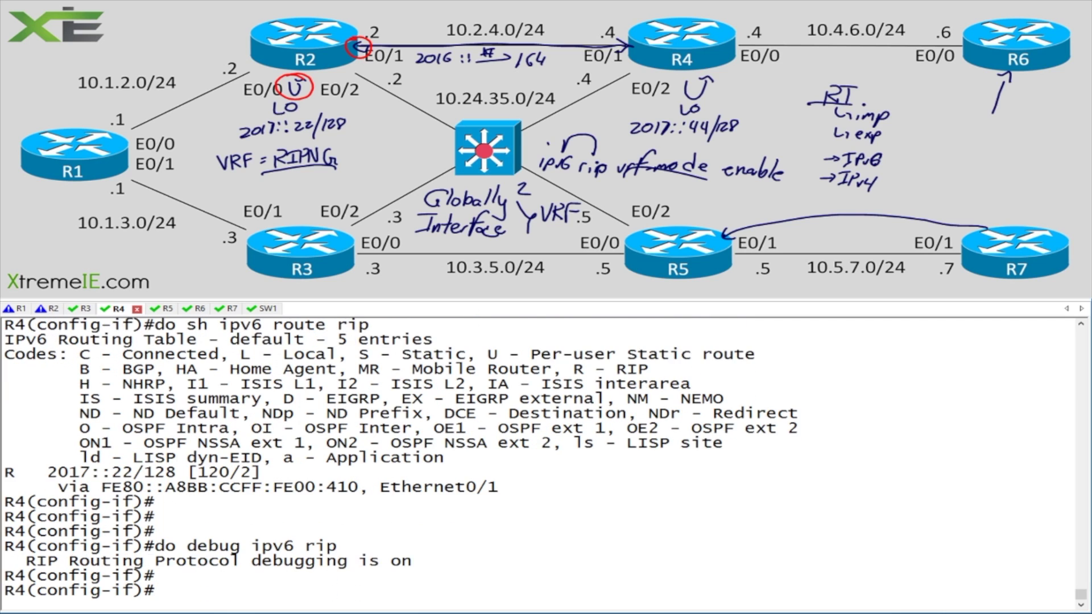
Display the RIP routes in R4's IPv6 routing table again and examine the output
{"action": "type", "text": "do sh ipv6 route rip"}
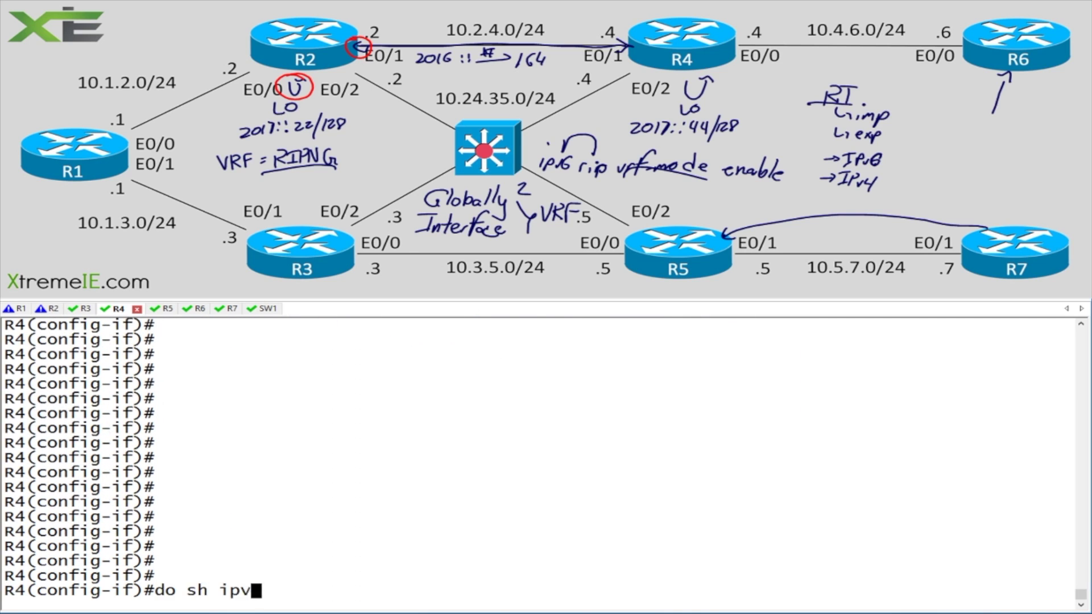
{"action": "key", "text": "Return"}
{"action": "left_click_drag", "start_coordinate": [447, 577], "coordinate": [4, 472]}
{"action": "left_click", "coordinate": [240, 485]}
{"action": "scroll", "coordinate": [240, 485], "scroll_direction": "up", "scroll_amount": 6}
{"action": "scroll", "coordinate": [240, 485], "scroll_direction": "up", "scroll_amount": 2}
{"action": "left_click_drag", "start_coordinate": [45, 405], "coordinate": [588, 425]}
{"action": "key", "text": "Return"}
{"action": "key", "text": "Return"}
{"action": "key", "text": "Return"}
{"action": "key", "text": "Return"}
{"action": "key", "text": "Return"}
{"action": "scroll", "coordinate": [275, 473], "scroll_direction": "up", "scroll_amount": 5}
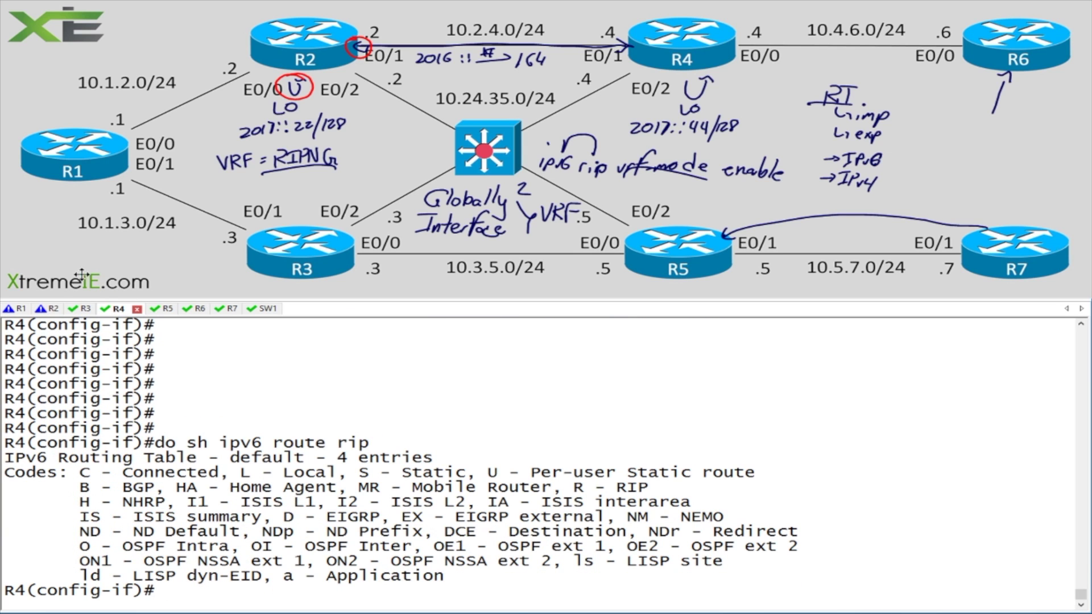
Switch to R2's session and turn off all debugging
{"action": "left_click", "coordinate": [50, 309]}
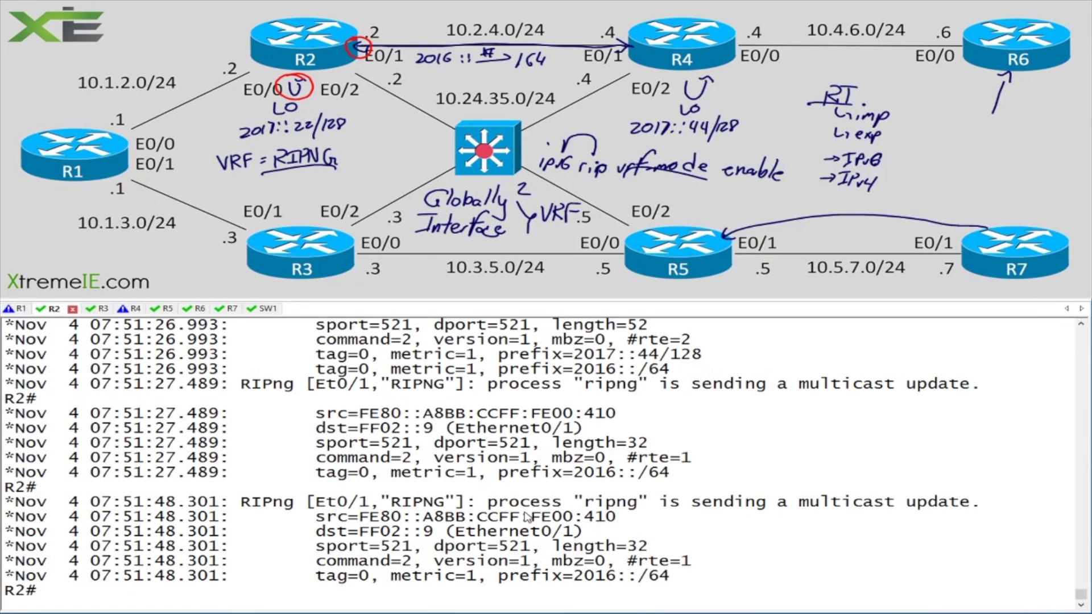
{"action": "type", "text": "un all"}
{"action": "key", "text": "Return"}
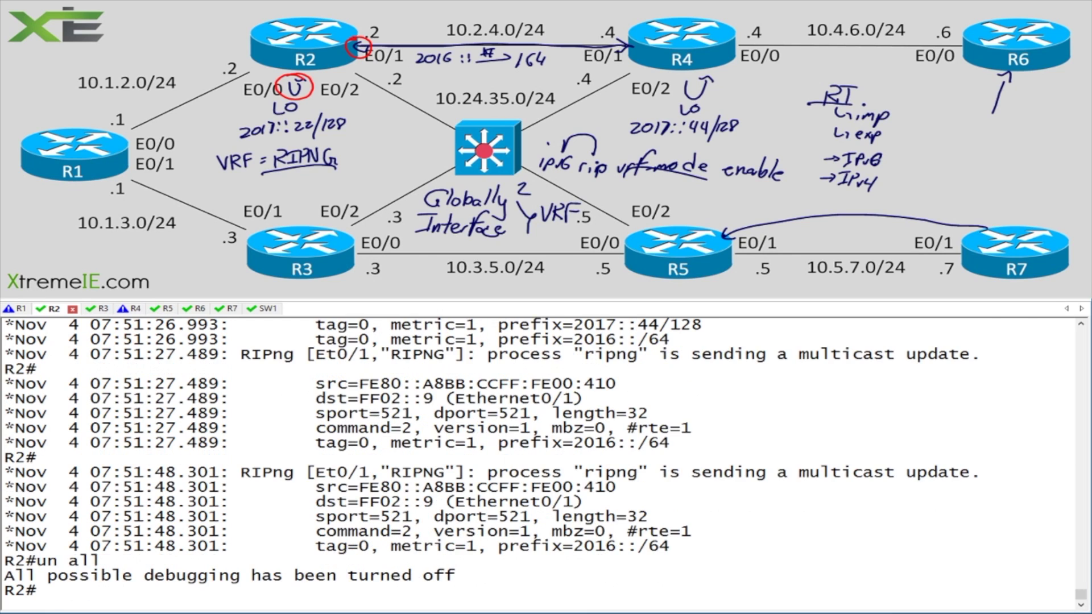
Review the received and sent RIPng updates in R2's debug output, including the advertised prefixes
{"action": "scroll", "coordinate": [668, 480], "scroll_direction": "up", "scroll_amount": 4}
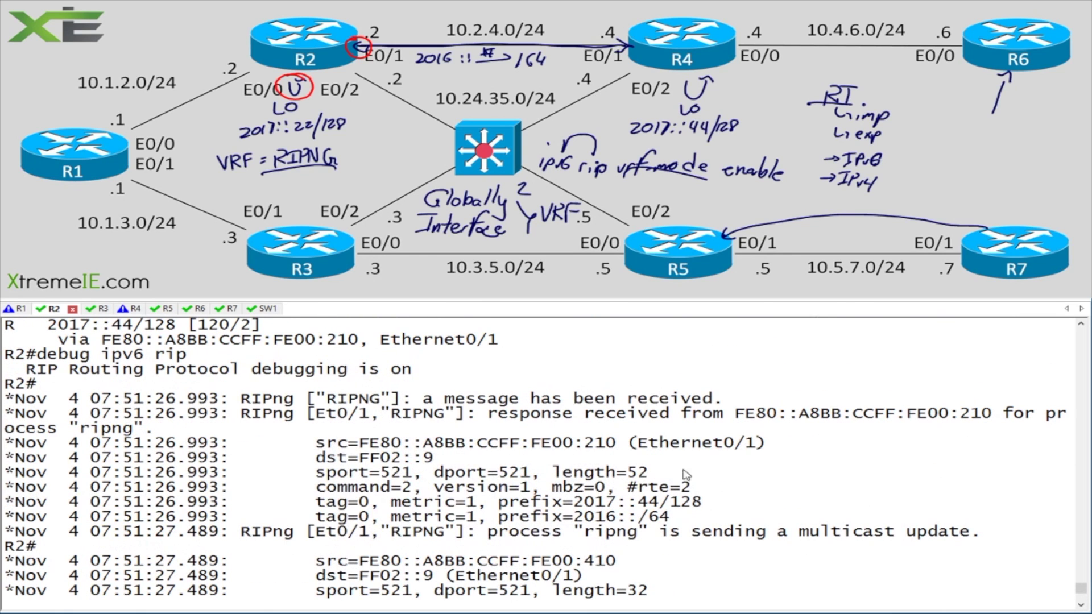
{"action": "left_click_drag", "start_coordinate": [665, 521], "coordinate": [11, 504]}
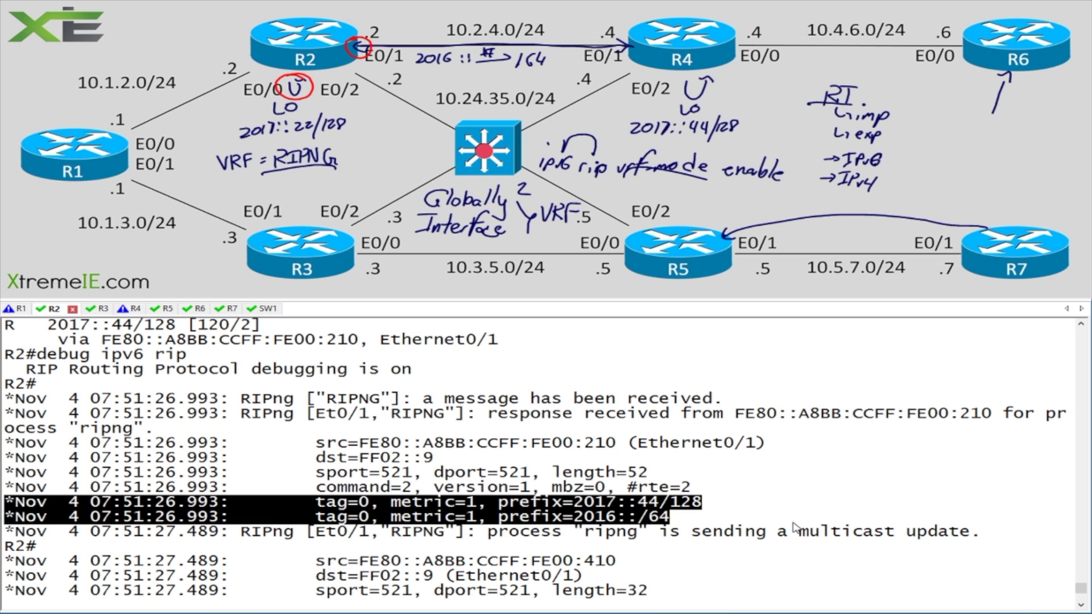
{"action": "left_click_drag", "start_coordinate": [689, 534], "coordinate": [992, 532]}
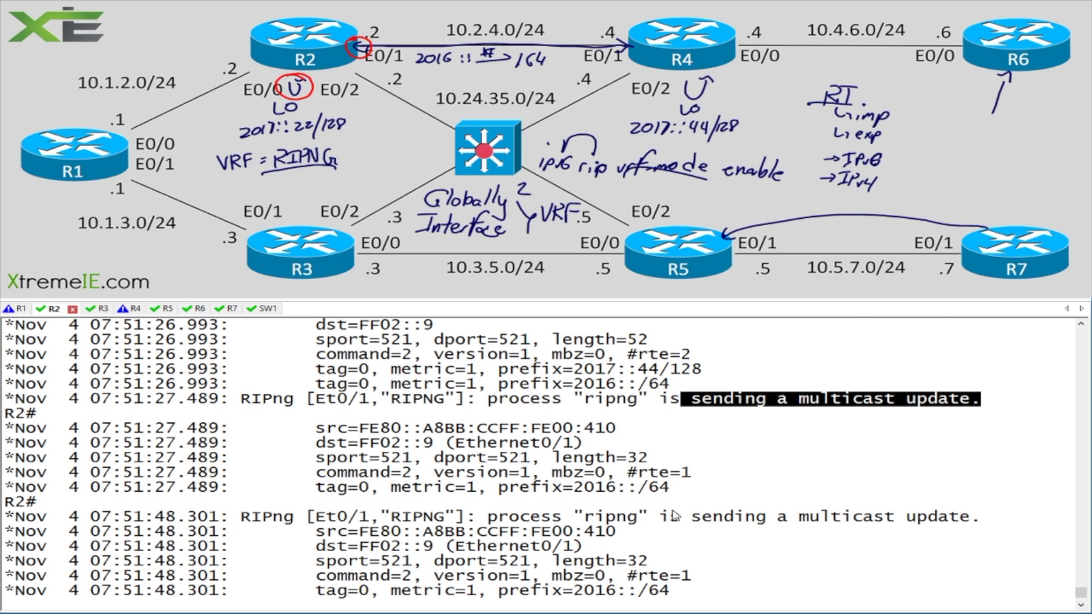
{"action": "left_click_drag", "start_coordinate": [695, 493], "coordinate": [3, 392]}
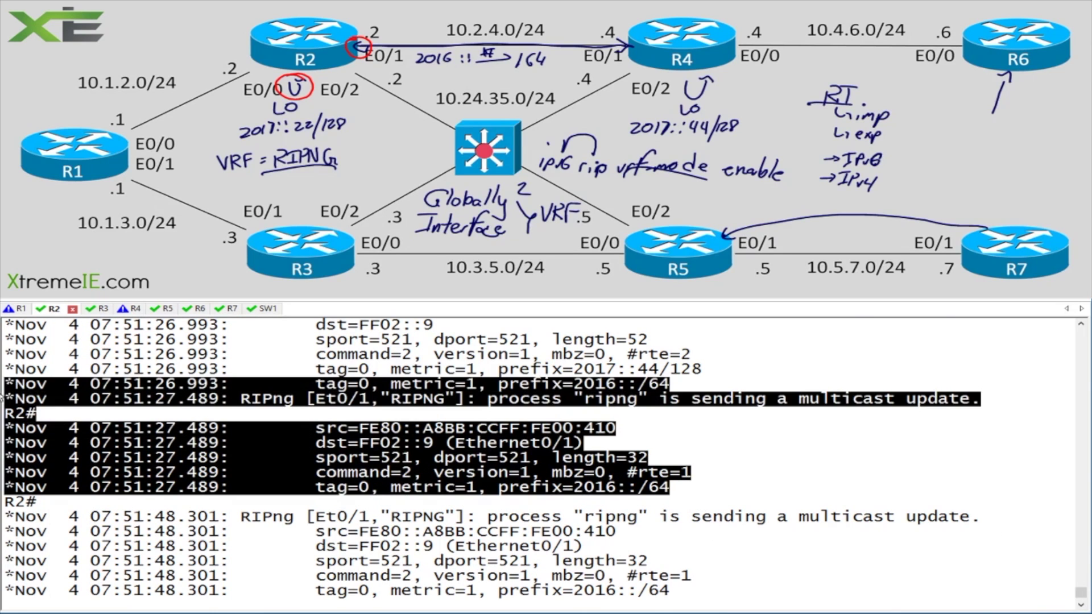
{"action": "left_click", "coordinate": [135, 411]}
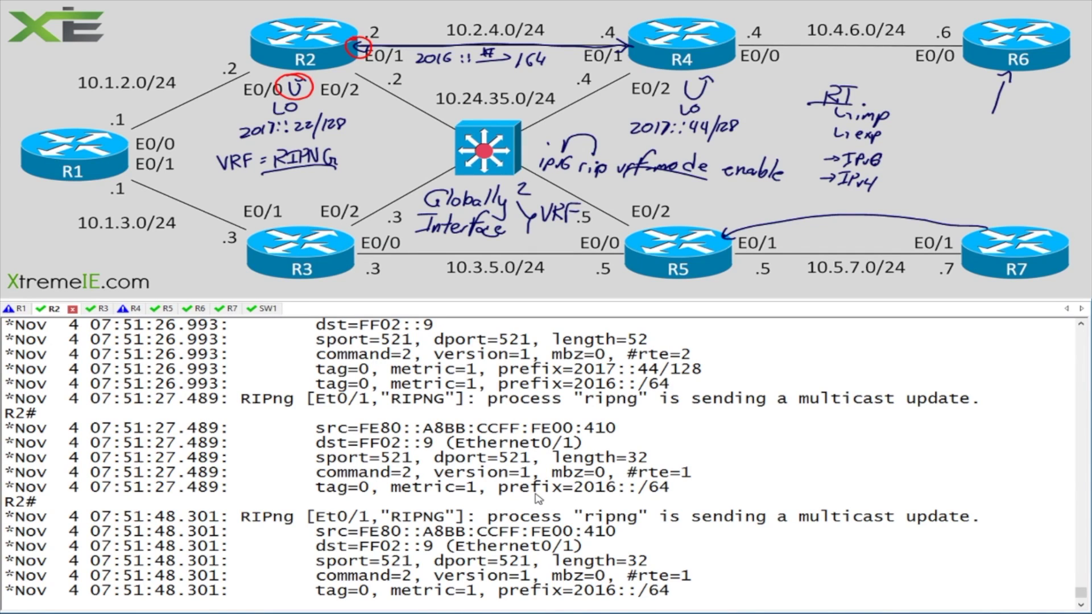
Display the RIP sections of R2's running configuration and examine where connected redistribution sits relative to the VRF RIPNG address family
{"action": "type", "text": "un all"}
{"action": "key", "text": "Return"}
{"action": "key", "text": "Return"}
{"action": "key", "text": "Return"}
{"action": "key", "text": "Return"}
{"action": "key", "text": "Return"}
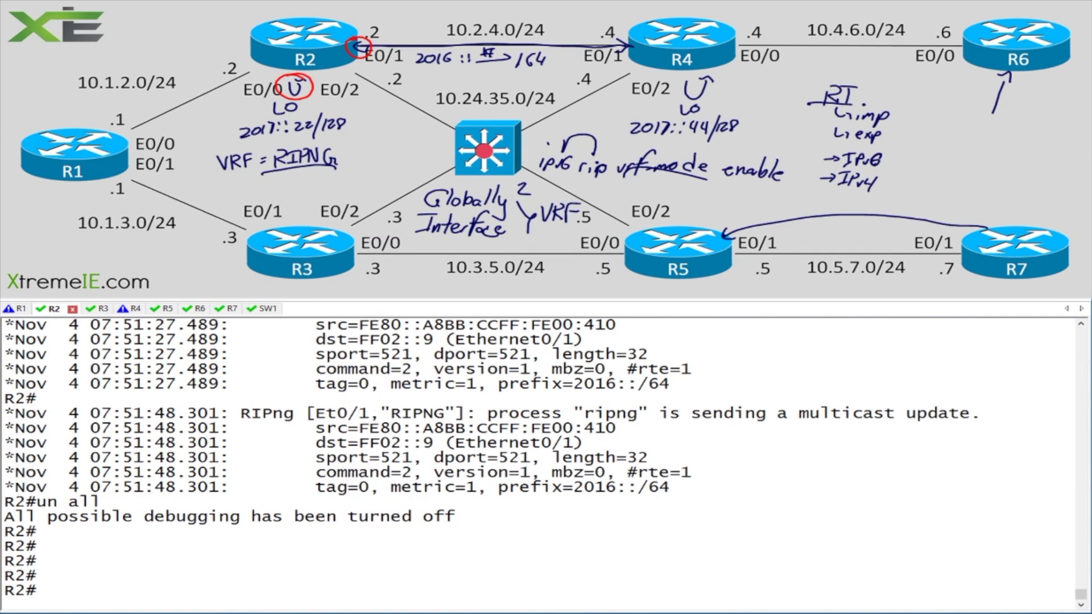
{"action": "type", "text": "sh run | sec rip"}
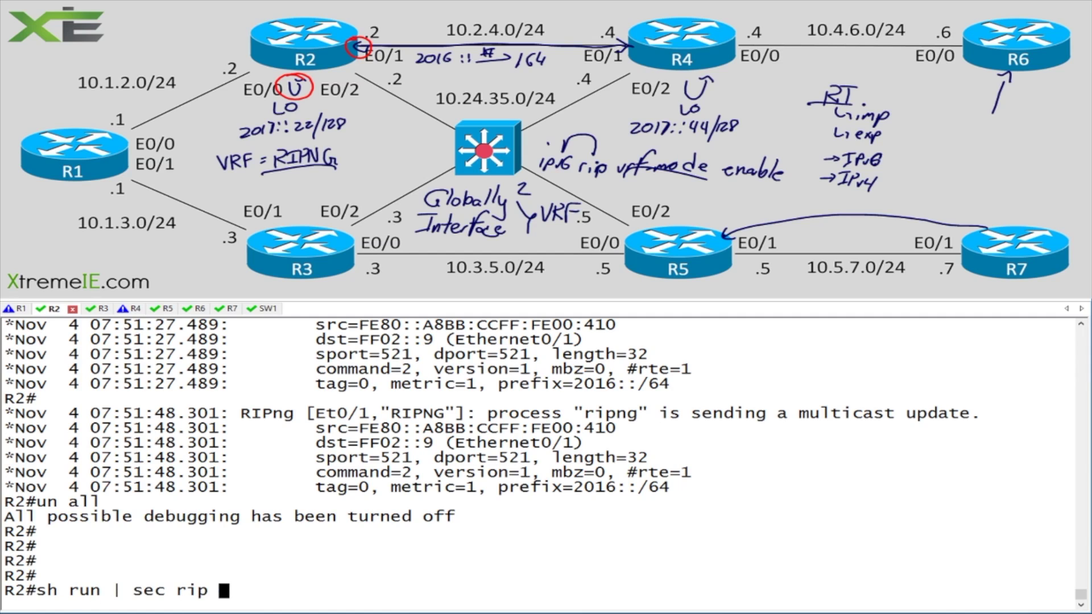
{"action": "key", "text": "Return"}
{"action": "left_click_drag", "start_coordinate": [252, 532], "coordinate": [13, 524]}
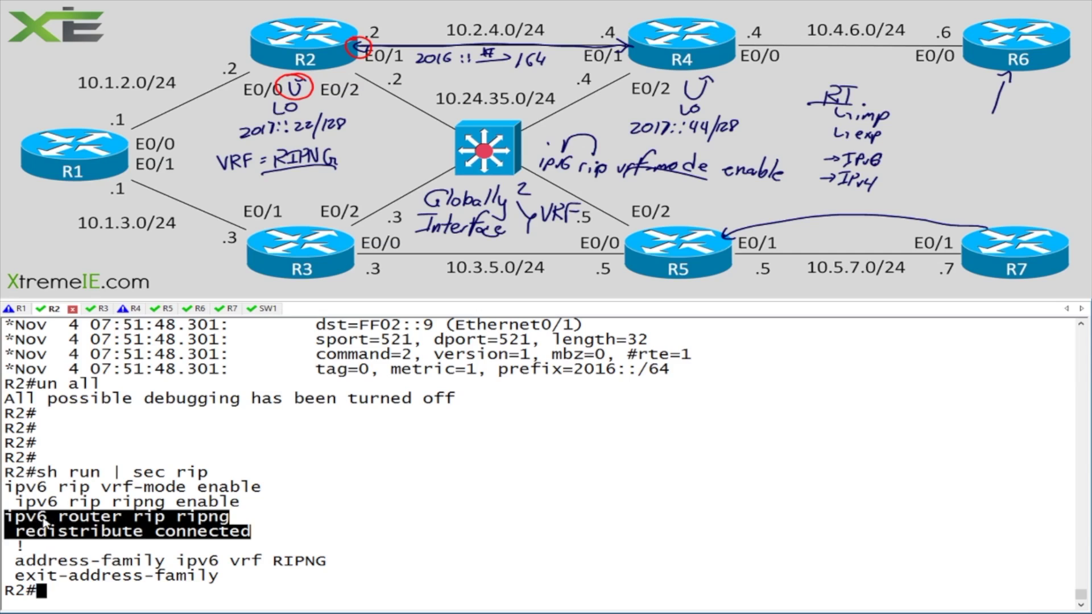
{"action": "left_click", "coordinate": [37, 526]}
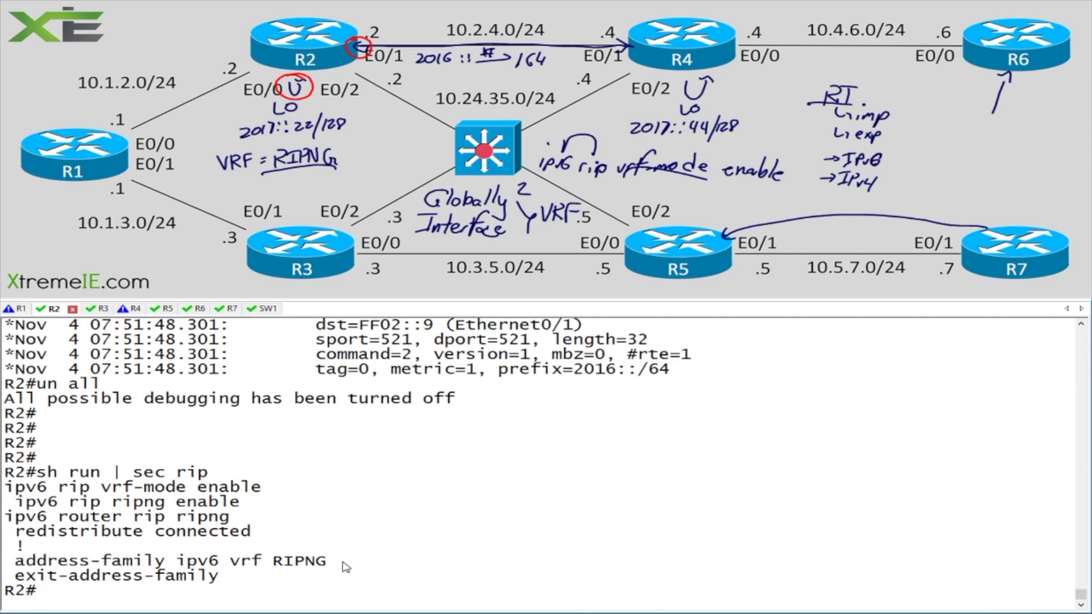
{"action": "left_click_drag", "start_coordinate": [345, 567], "coordinate": [228, 565]}
{"action": "left_click", "coordinate": [222, 562]}
{"action": "left_click_drag", "start_coordinate": [5, 562], "coordinate": [341, 568]}
{"action": "key", "text": "ctrl+c"}
{"action": "left_click", "coordinate": [353, 567]}
Remove connected redistribution from the global part of R2's ripng IPv6 routing process
{"action": "type", "text": "conf t"}
{"action": "key", "text": "Return"}
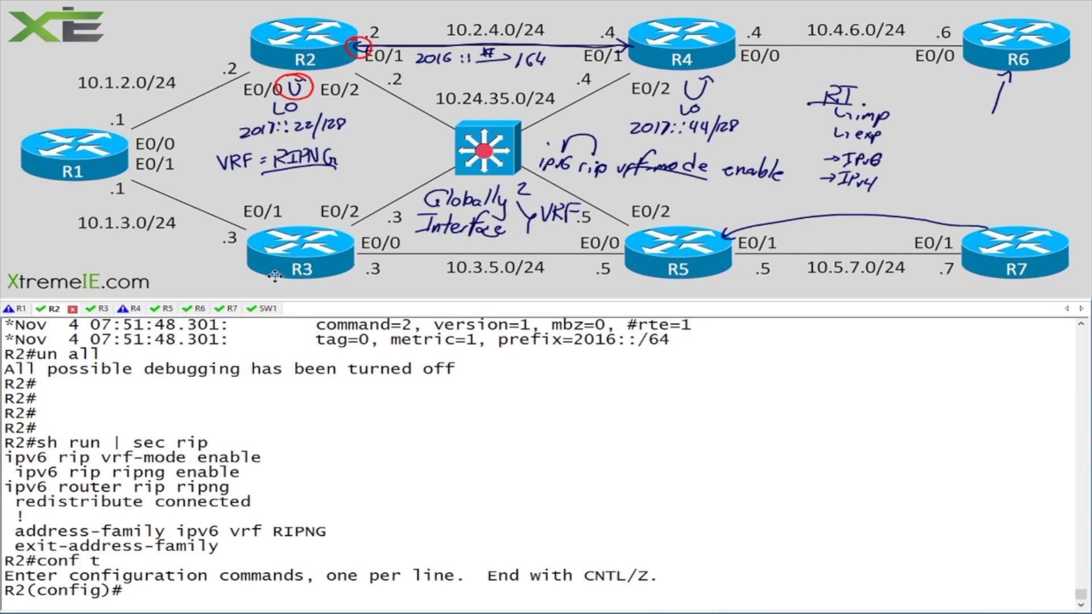
{"action": "triple_click", "coordinate": [74, 488]}
{"action": "right_click", "coordinate": [71, 493]}
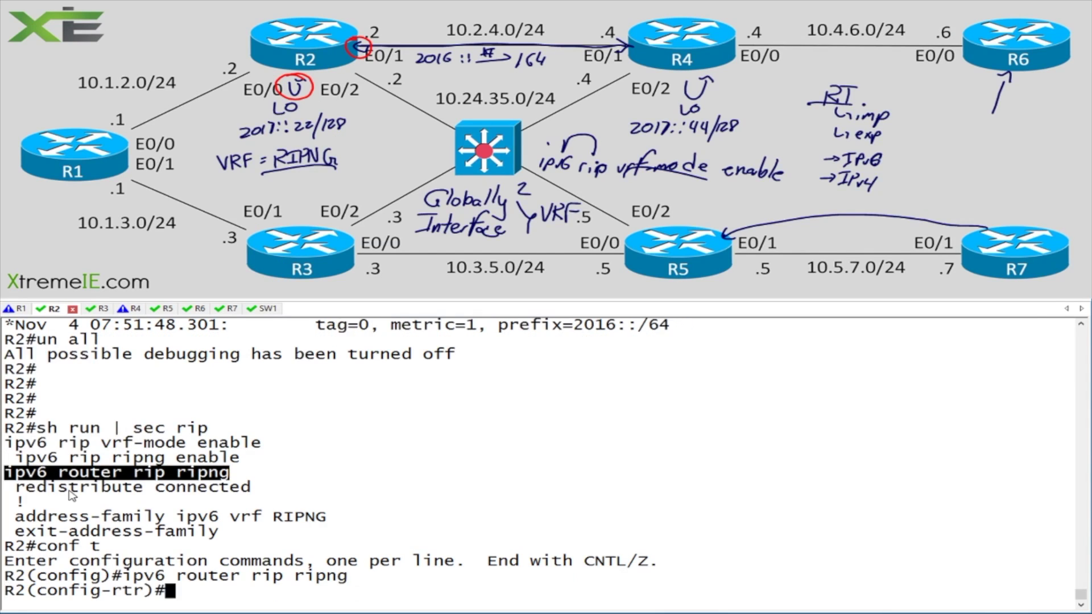
{"action": "type", "text": "no"}
{"action": "triple_click", "coordinate": [71, 488]}
{"action": "right_click", "coordinate": [71, 493]}
Redistribute connected routes under the IPv6 address family for VRF RIPNG on R2 and exit the address family
{"action": "triple_click", "coordinate": [71, 489]}
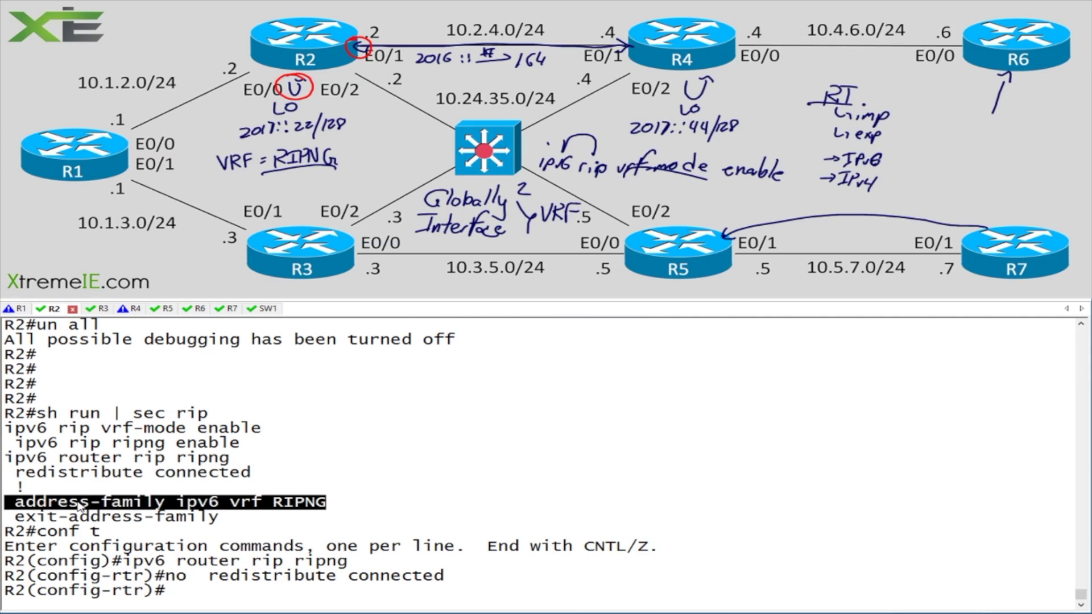
{"action": "right_click", "coordinate": [71, 493]}
{"action": "triple_click", "coordinate": [111, 464]}
{"action": "right_click", "coordinate": [179, 490]}
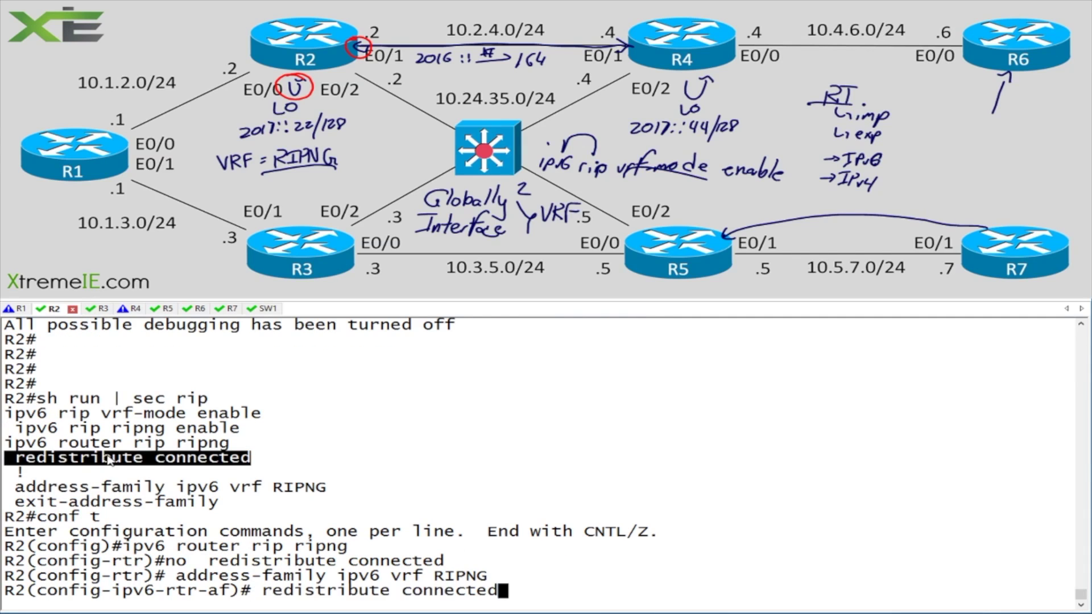
{"action": "left_click_drag", "start_coordinate": [488, 562], "coordinate": [394, 565]}
{"action": "left_click", "coordinate": [394, 564]}
{"action": "type", "text": "exit"}
{"action": "key", "text": "Return"}
Display the RIP sections of R2's running configuration again and check the redistribution under VRF RIPNG
{"action": "type", "text": "do sh run | sec rip"}
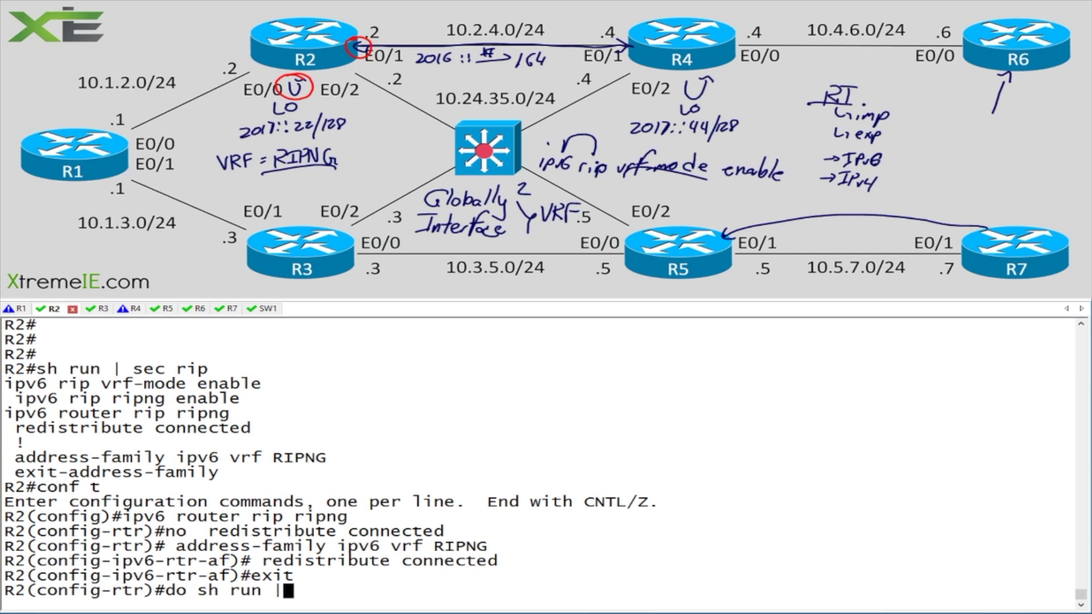
{"action": "key", "text": "Return"}
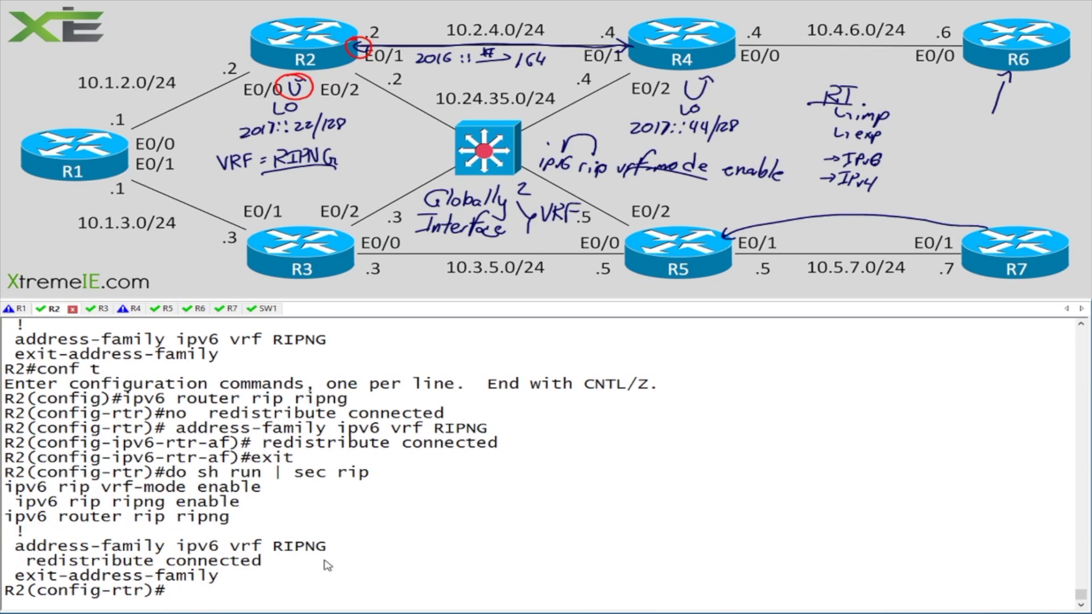
{"action": "left_click_drag", "start_coordinate": [284, 564], "coordinate": [25, 561]}
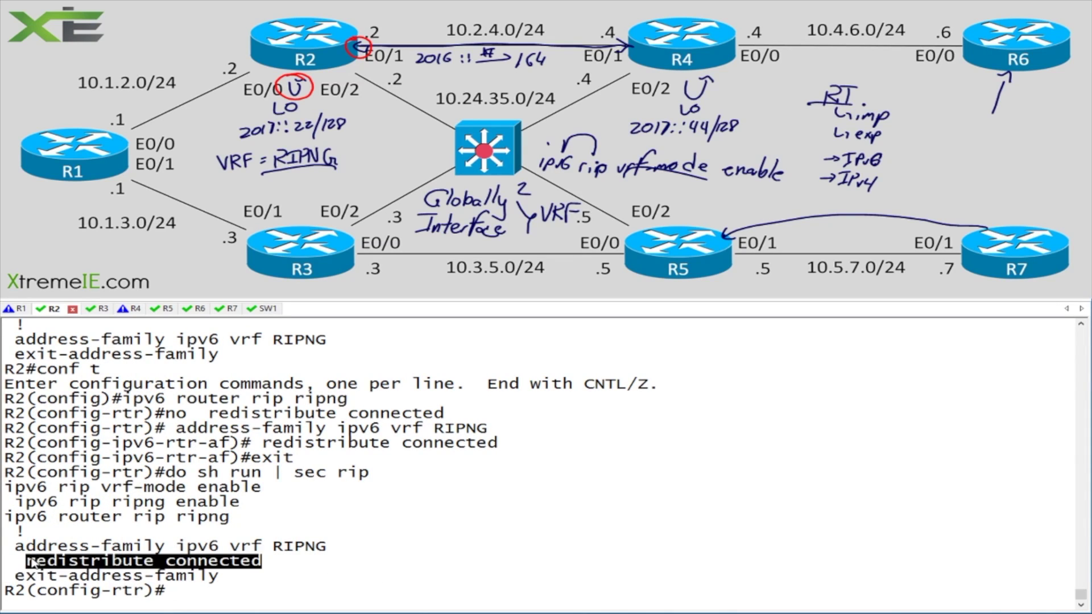
{"action": "left_click", "coordinate": [206, 556]}
{"action": "left_click_drag", "start_coordinate": [227, 547], "coordinate": [398, 555]}
{"action": "left_click", "coordinate": [399, 555]}
Turn on IPv6 RIP debugging on R2 from router configuration mode
{"action": "type", "text": "do "}
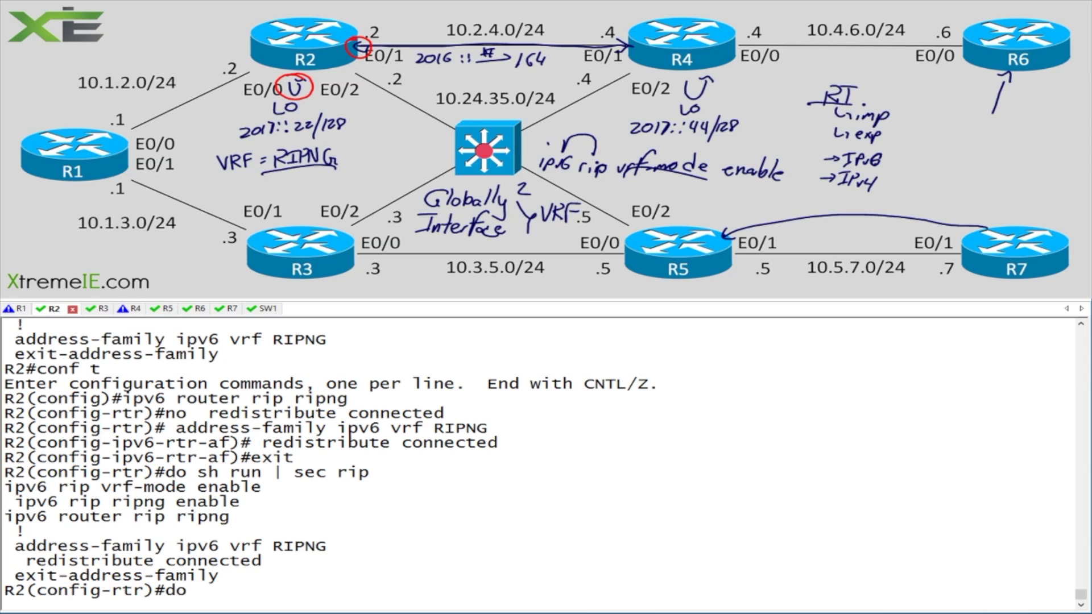
{"action": "type", "text": "db"}
{"action": "type", "text": "bug ipv6 ri"}
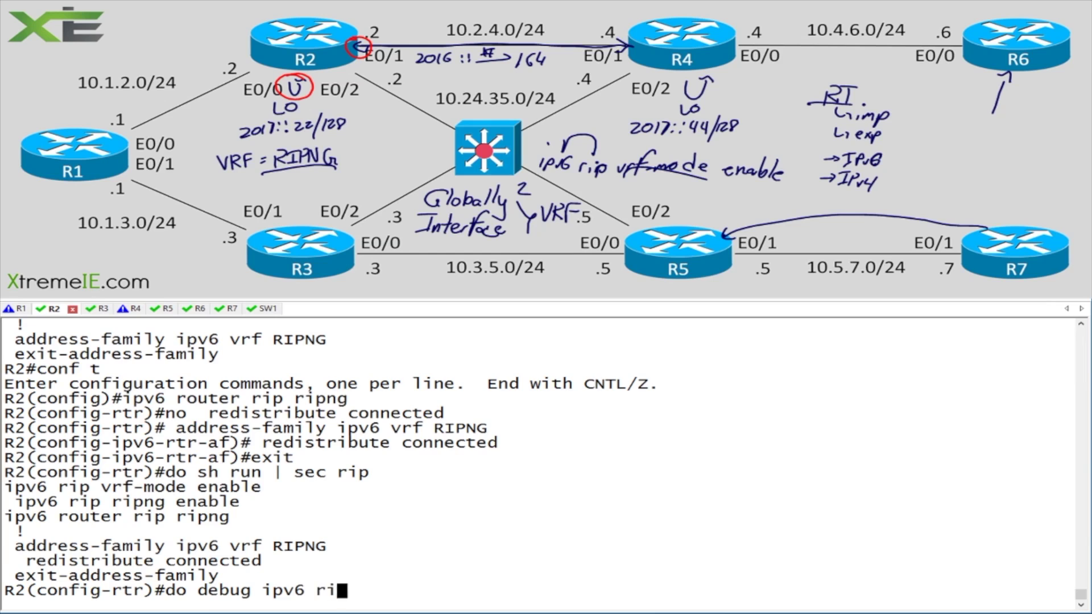
{"action": "type", "text": "p"}
{"action": "key", "text": "Return"}
Switch to R4's session and examine the latest RIPng update received from R2 in the debug output
{"action": "left_click", "coordinate": [133, 308]}
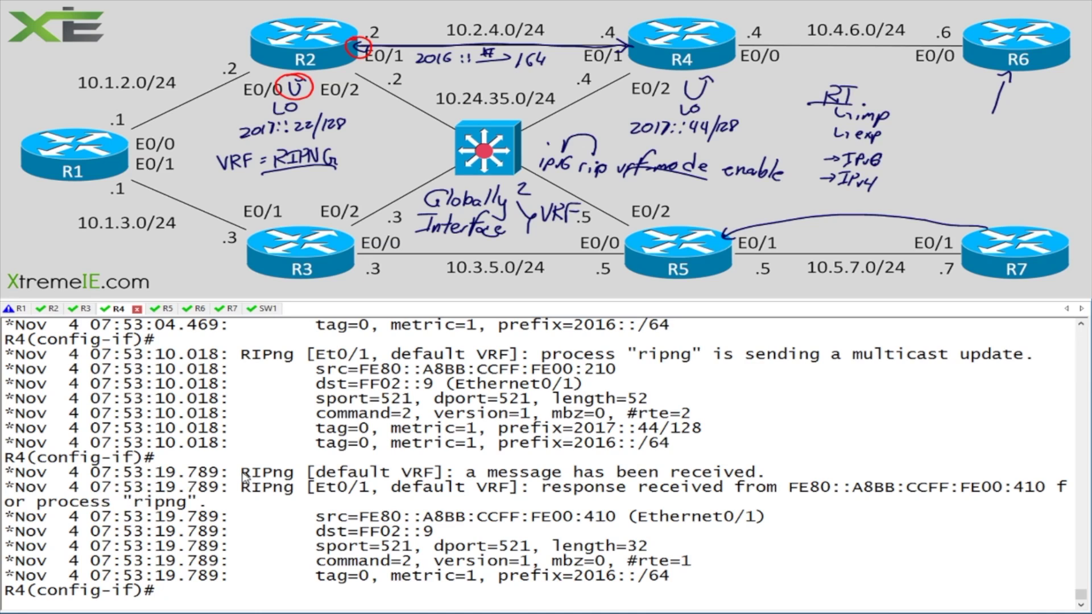
{"action": "left_click_drag", "start_coordinate": [727, 581], "coordinate": [287, 526]}
{"action": "left_click", "coordinate": [340, 531]}
{"action": "left_click_drag", "start_coordinate": [660, 605], "coordinate": [80, 504]}
{"action": "left_click", "coordinate": [82, 515]}
Return to R2's session, review the VRF RIPNG redistribution lines, and list the configured VRFs
{"action": "left_click", "coordinate": [54, 309]}
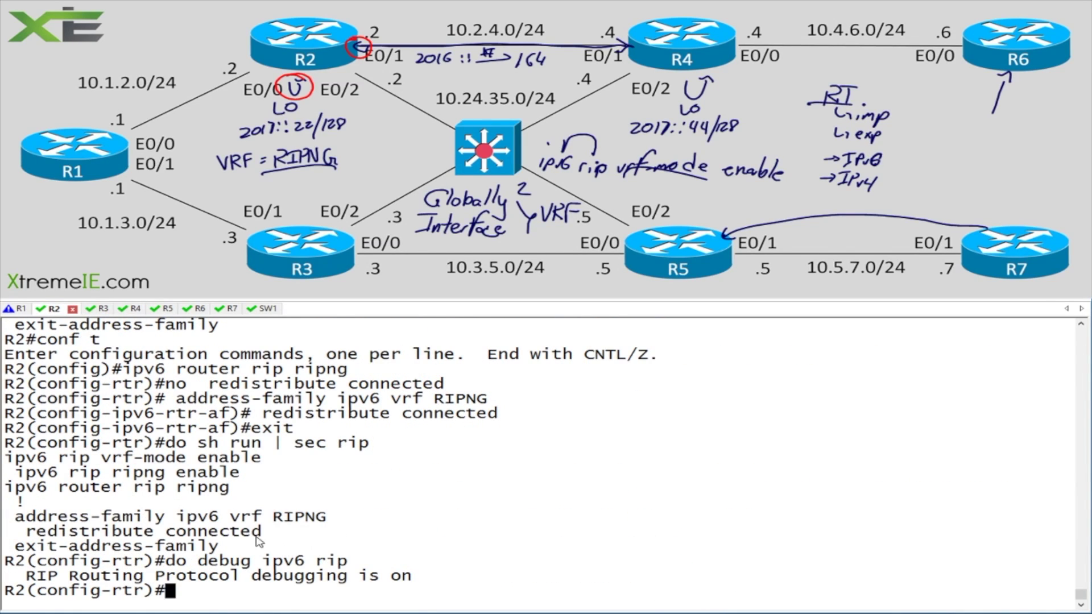
{"action": "left_click_drag", "start_coordinate": [262, 538], "coordinate": [6, 515]}
{"action": "left_click", "coordinate": [237, 499]}
{"action": "type", "text": "do sh vrf"}
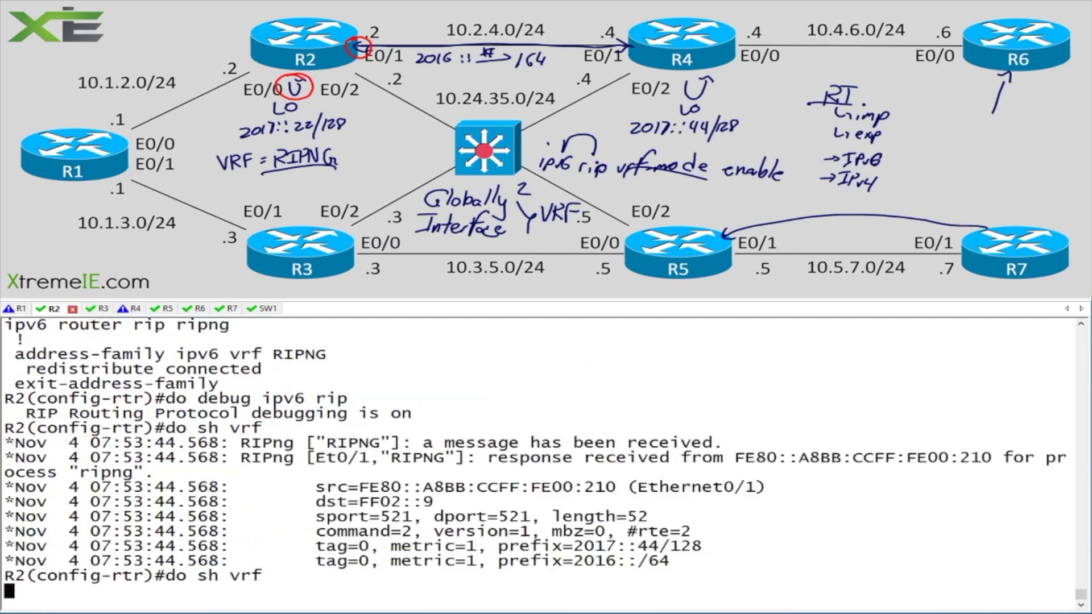
{"action": "key", "text": "Return"}
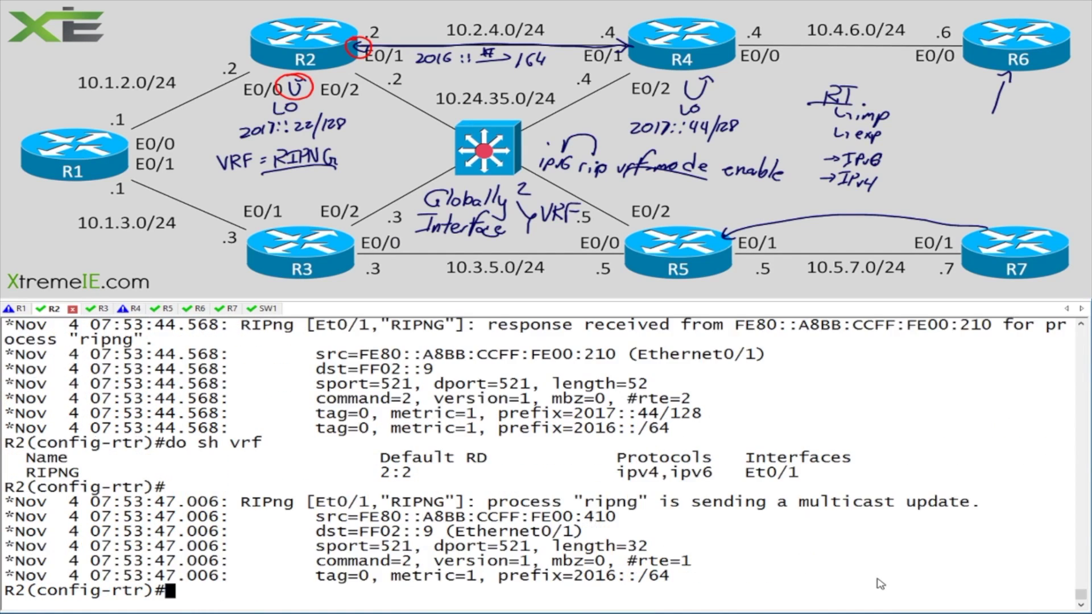
Turn off all debugging on R2 and examine its last sent RIPng update and the interface assigned to VRF RIPNG
{"action": "left_click_drag", "start_coordinate": [721, 578], "coordinate": [87, 503]}
{"action": "left_click", "coordinate": [590, 546]}
{"action": "type", "text": "do un all"}
{"action": "key", "text": "Return"}
{"action": "scroll", "coordinate": [647, 557], "scroll_direction": "up", "scroll_amount": 3}
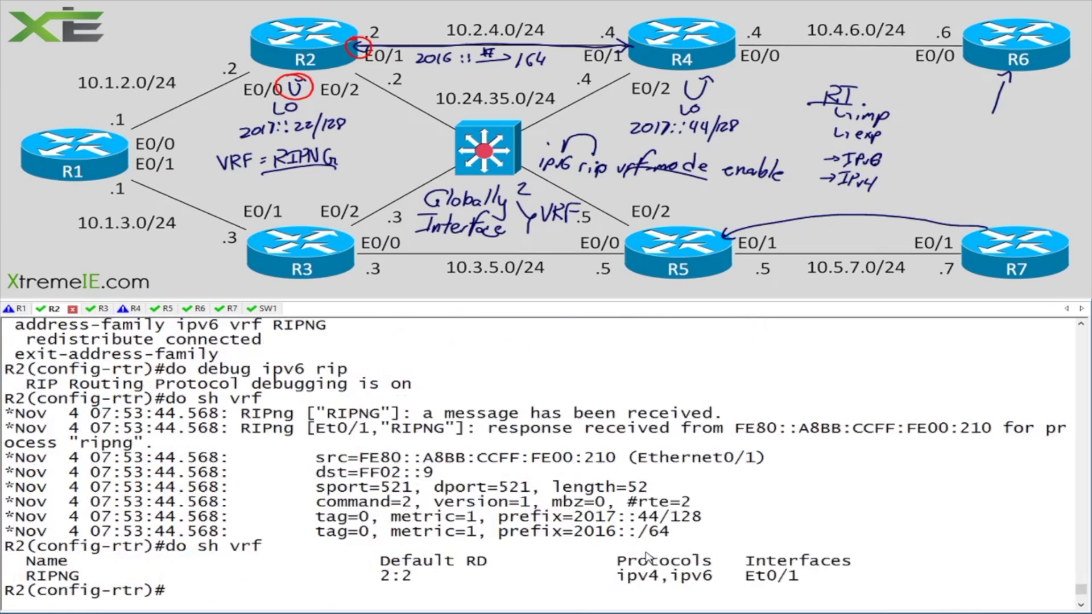
{"action": "scroll", "coordinate": [648, 557], "scroll_direction": "up", "scroll_amount": 2}
{"action": "scroll", "coordinate": [649, 557], "scroll_direction": "down", "scroll_amount": 3}
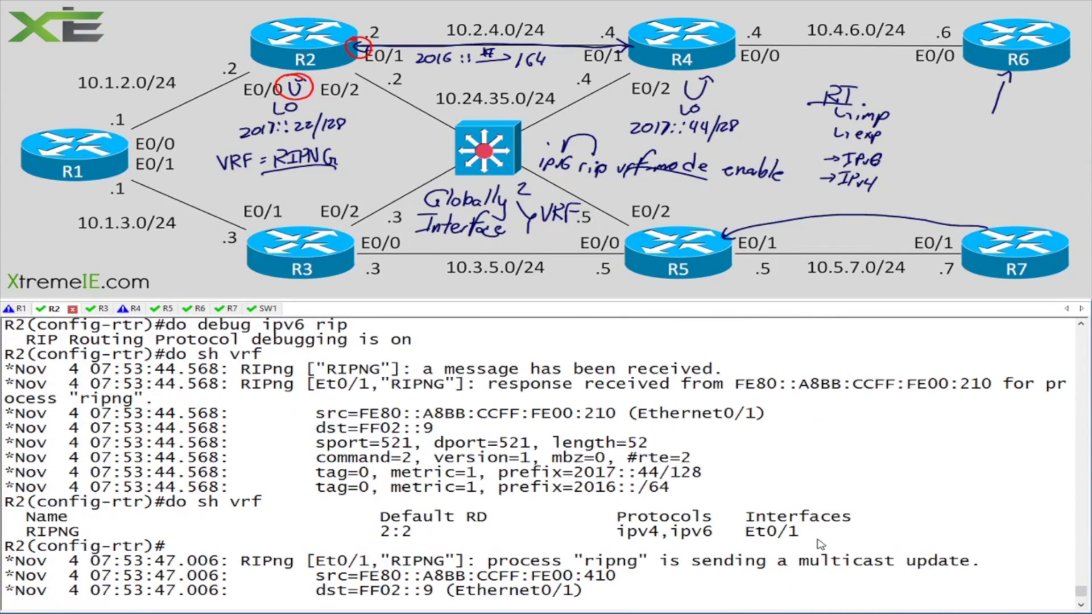
{"action": "left_click_drag", "start_coordinate": [836, 536], "coordinate": [755, 535]}
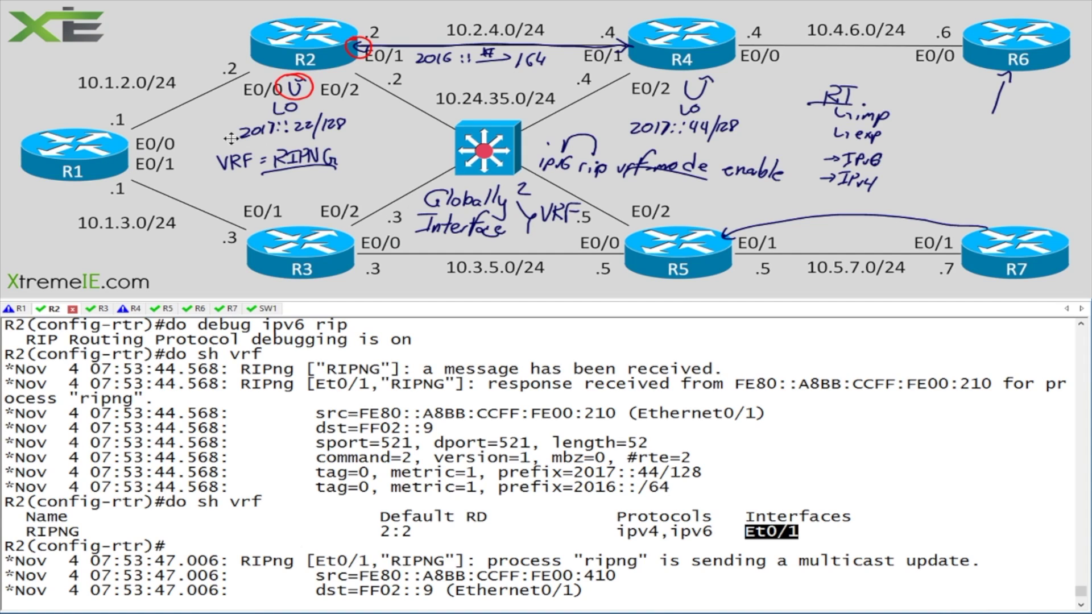
Make sure all debugging on R2 is off and leave configuration mode for the privileged prompt
{"action": "left_click", "coordinate": [541, 474]}
{"action": "type", "text": "do un all"}
{"action": "key", "text": "Return"}
{"action": "key", "text": "Return"}
{"action": "type", "text": "\\"}
{"action": "key", "text": "Return"}
{"action": "key", "text": "Return"}
{"action": "key", "text": "ctrl+z"}
Display all connected routes in R2's IPv4 routing table
{"action": "type", "text": "sh ip route con"}
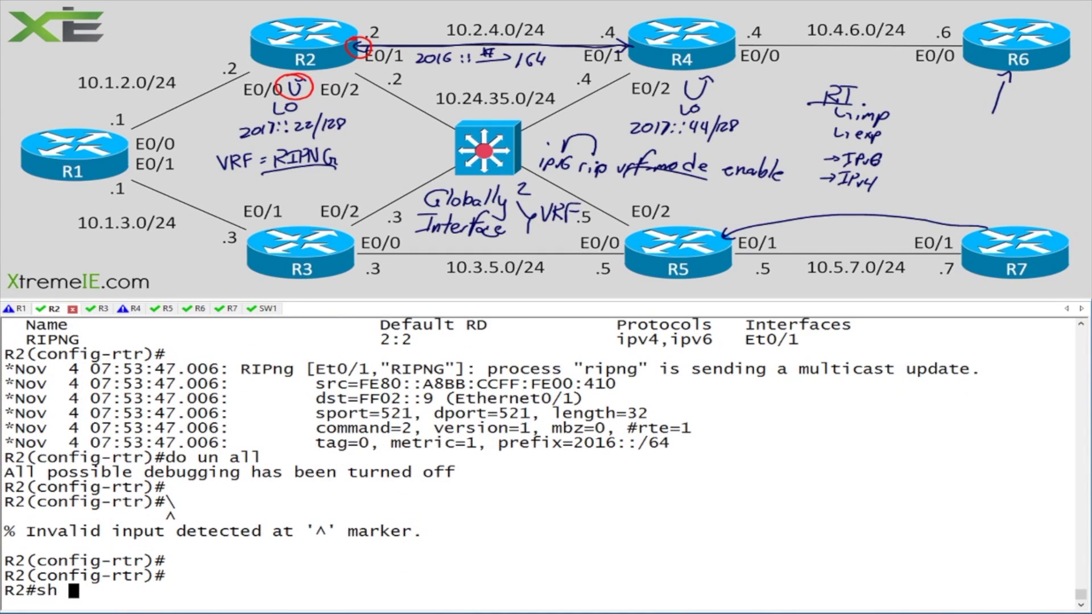
{"action": "key", "text": "Tab"}
{"action": "key", "text": "Return"}
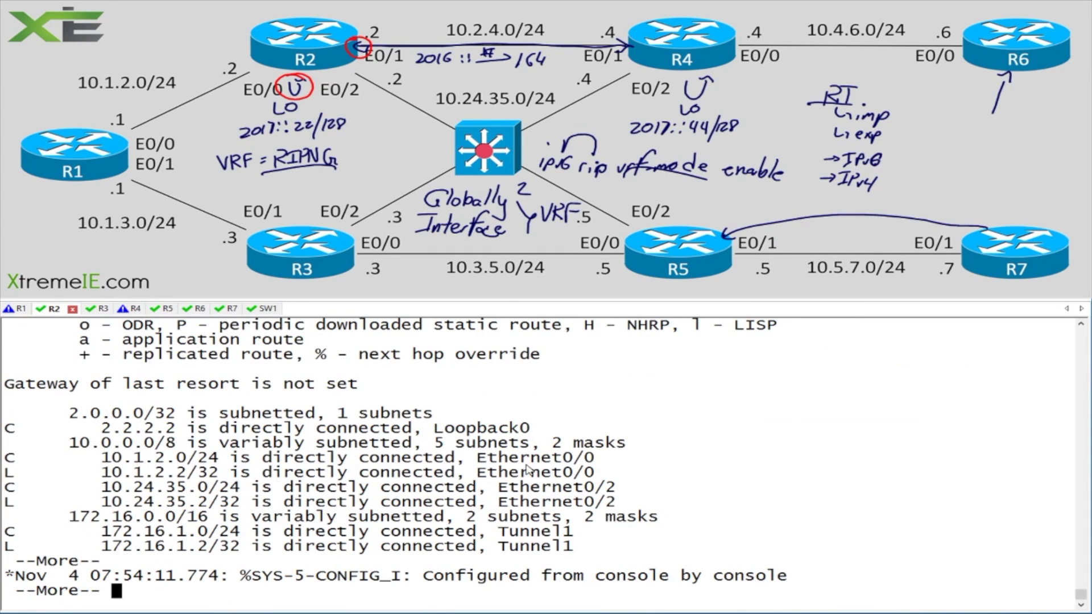
{"action": "left_click_drag", "start_coordinate": [98, 428], "coordinate": [183, 428]}
{"action": "key", "text": "space"}
Display the connected routes in R2's default IPv6 routing table
{"action": "type", "text": "h ipv6 route co"}
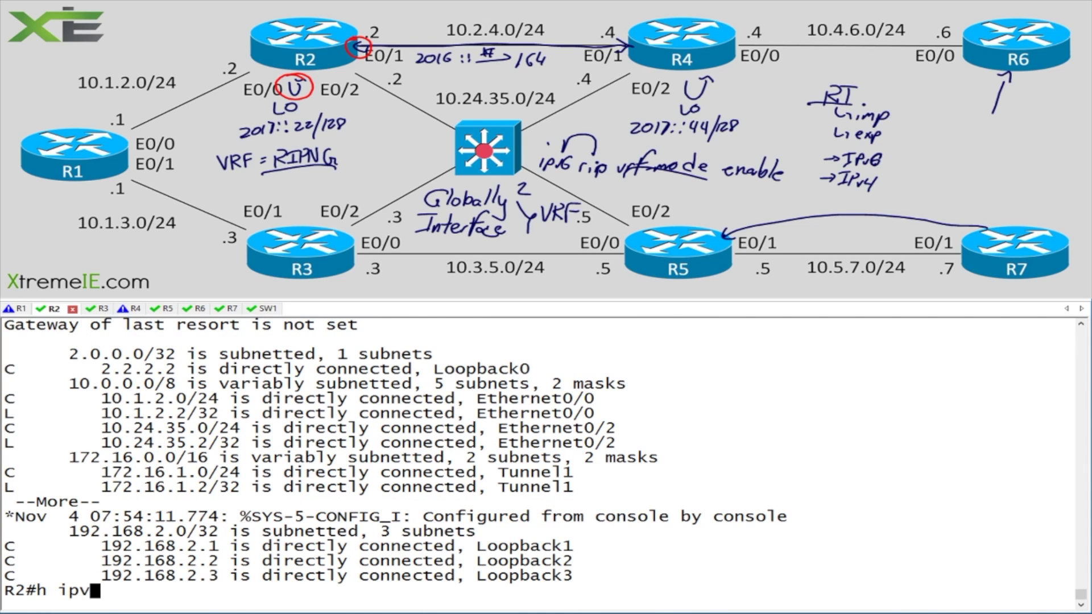
{"action": "key", "text": "ctrl+a"}
{"action": "type", "text": "s"}
{"action": "key", "text": "Right"}
{"action": "key", "text": "Right"}
{"action": "key", "text": "Right"}
{"action": "key", "text": "Right"}
{"action": "key", "text": "Right"}
{"action": "key", "text": "Right"}
{"action": "key", "text": "Right"}
{"action": "key", "text": "Right"}
{"action": "key", "text": "Right"}
{"action": "key", "text": "Right"}
{"action": "key", "text": "Right"}
{"action": "key", "text": "Right"}
{"action": "key", "text": "Right"}
{"action": "key", "text": "Right"}
{"action": "key", "text": "Right"}
{"action": "type", "text": "nn"}
{"action": "key", "text": "Return"}
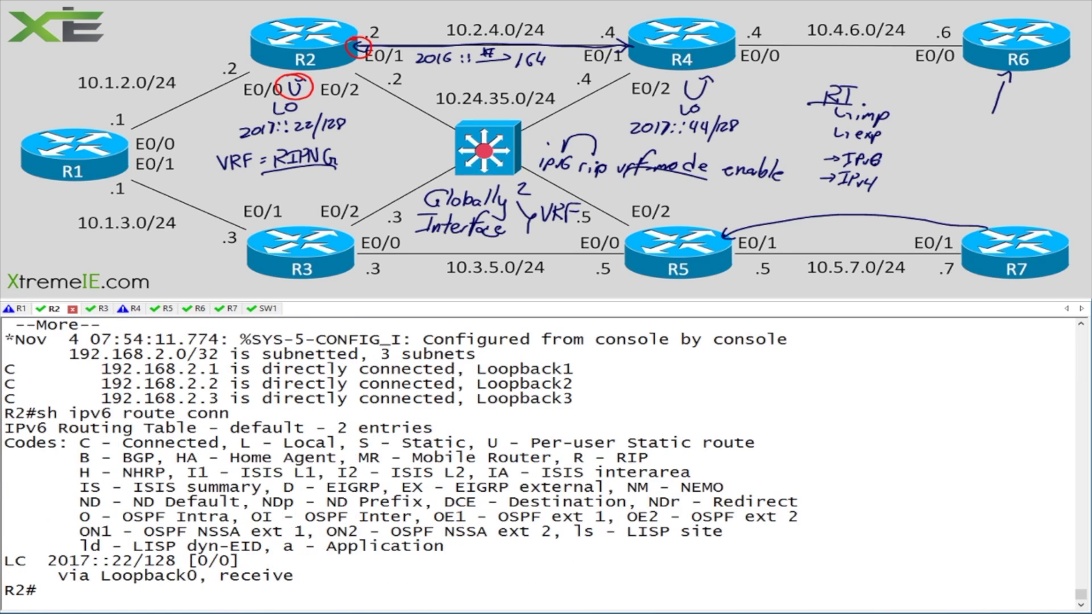
Examine the entry for Loopback0's 2017::22/128 prefix in R2's default IPv6 routing table
{"action": "left_click_drag", "start_coordinate": [7, 566], "coordinate": [312, 567]}
{"action": "left_click", "coordinate": [312, 566]}
{"action": "left_click_drag", "start_coordinate": [251, 413], "coordinate": [30, 415]}
{"action": "left_click", "coordinate": [78, 581]}
{"action": "left_click_drag", "start_coordinate": [244, 562], "coordinate": [43, 565]}
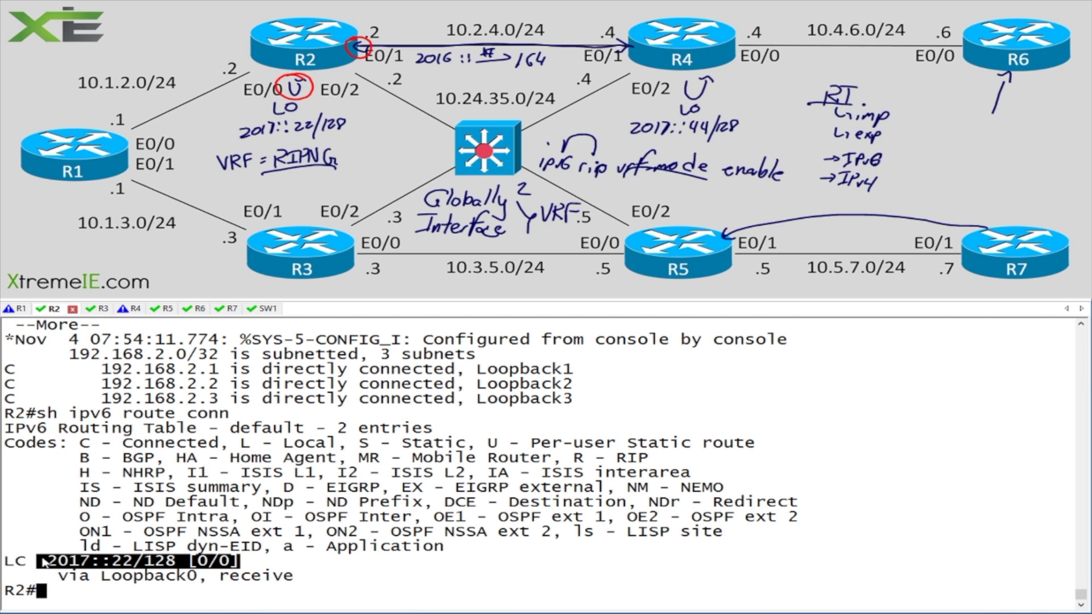
{"action": "left_click_drag", "start_coordinate": [43, 562], "coordinate": [295, 565]}
{"action": "left_click", "coordinate": [280, 562]}
Enter interface configuration for Loopback0 on R2 and display that interface's running configuration
{"action": "type", "text": "conf t"}
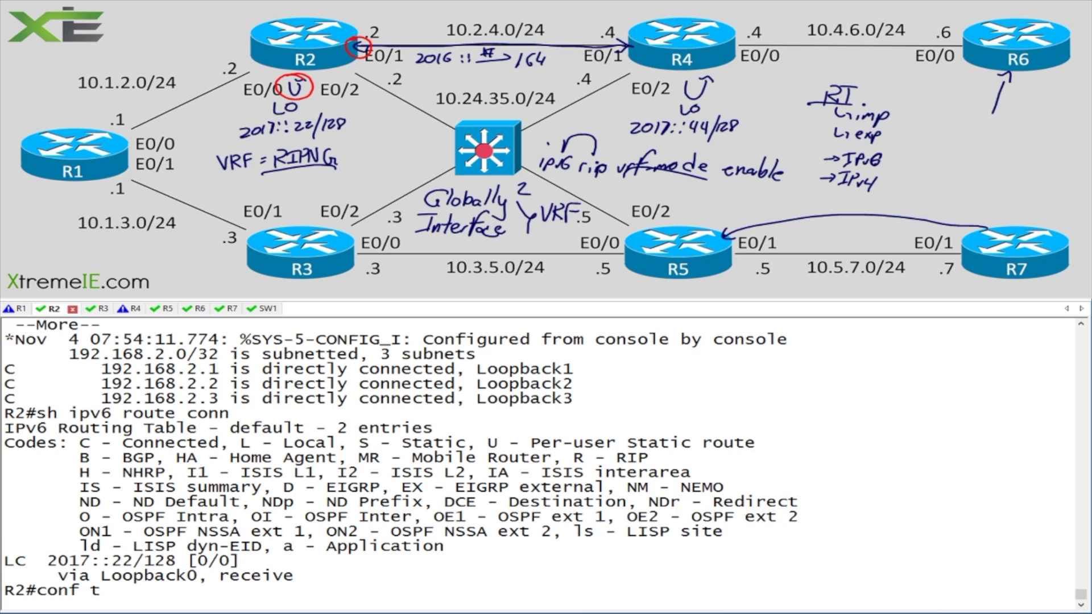
{"action": "key", "text": "Return"}
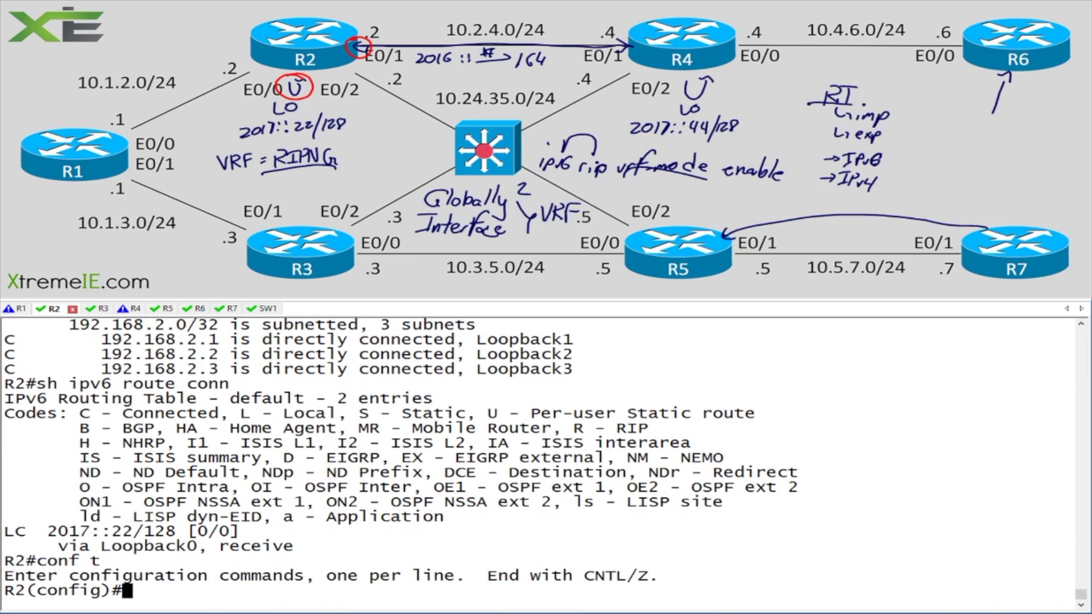
{"action": "type", "text": "int l0"}
{"action": "key", "text": "Return"}
{"action": "type", "text": "do sh run int l0"}
{"action": "key", "text": "Return"}
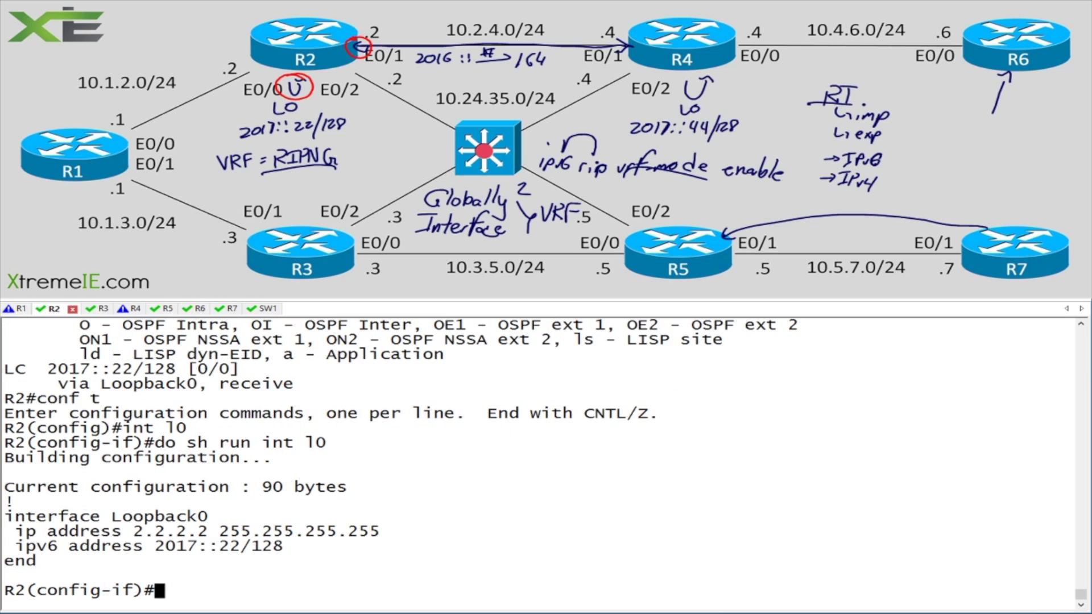
Assign R2's Loopback0 interface to VRF RIPNG with vrf forwarding, checking the available VRF names in the command help
{"action": "type", "text": "vrf"}
{"action": "key", "text": "Tab"}
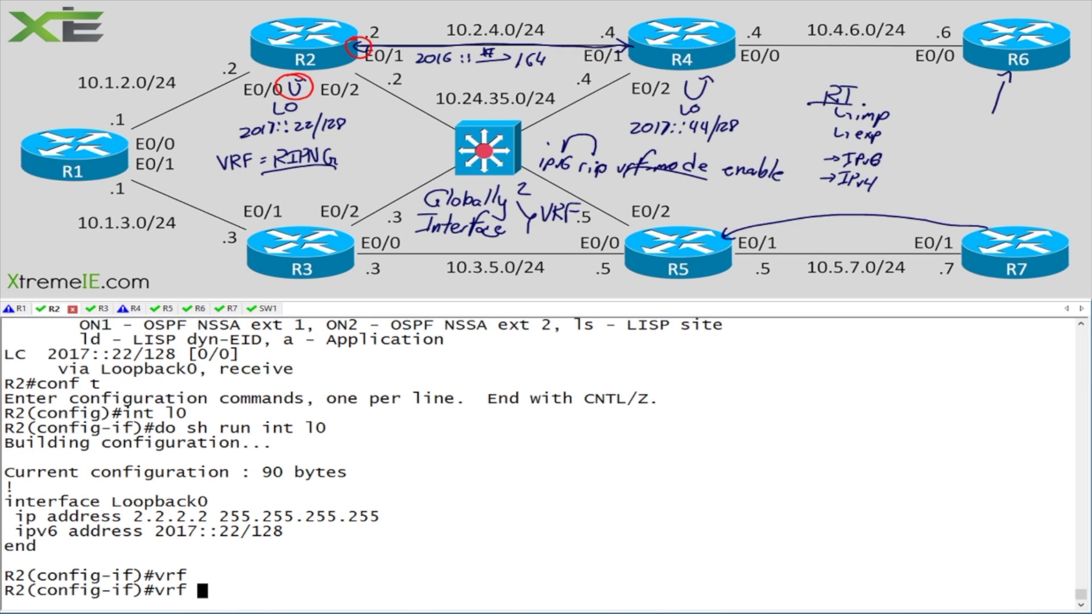
{"action": "type", "text": "for"}
{"action": "key", "text": "Tab"}
{"action": "type", "text": "?"}
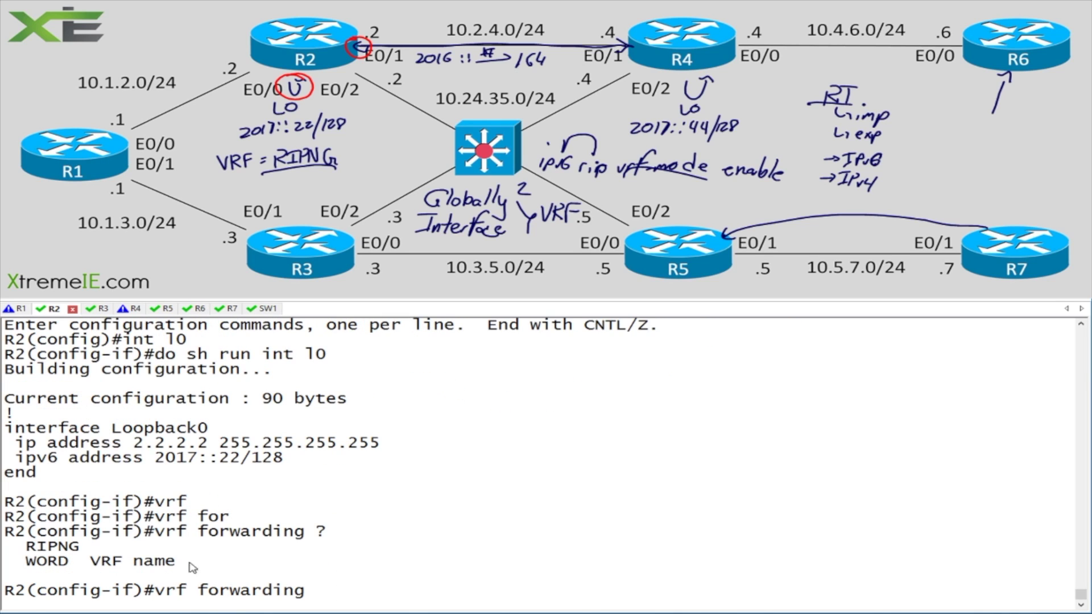
{"action": "double_click", "coordinate": [67, 548]}
{"action": "right_click", "coordinate": [68, 548]}
{"action": "key", "text": "Return"}
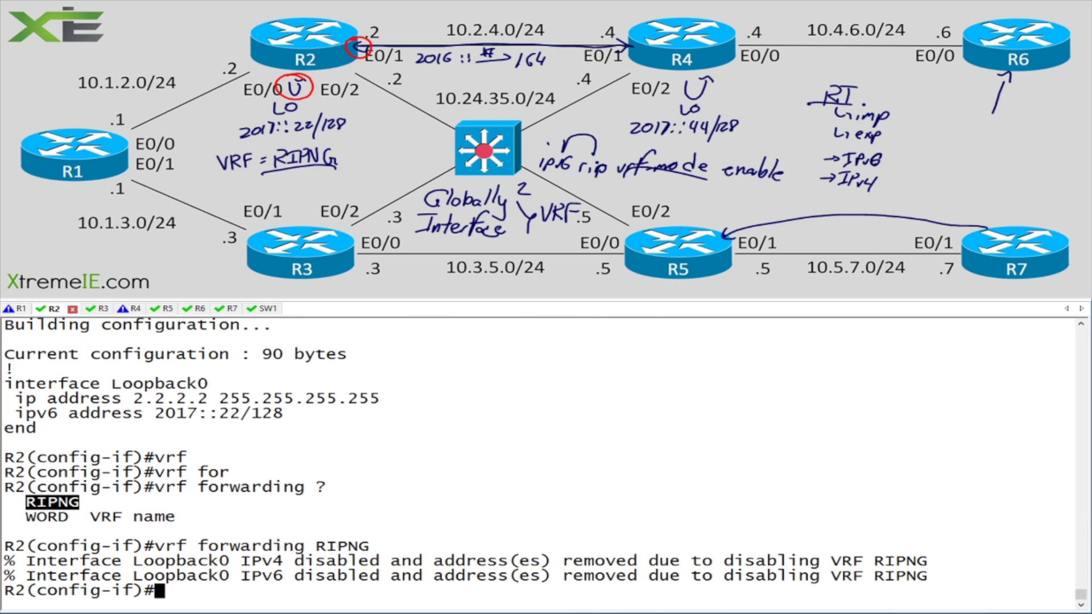
Reapply the IPv4 address 2.2.2.2 255.255.255.255 and IPv6 address 2017::22/128 to R2's Loopback0
{"action": "left_click_drag", "start_coordinate": [283, 414], "coordinate": [3, 400]}
{"action": "right_click", "coordinate": [159, 398]}
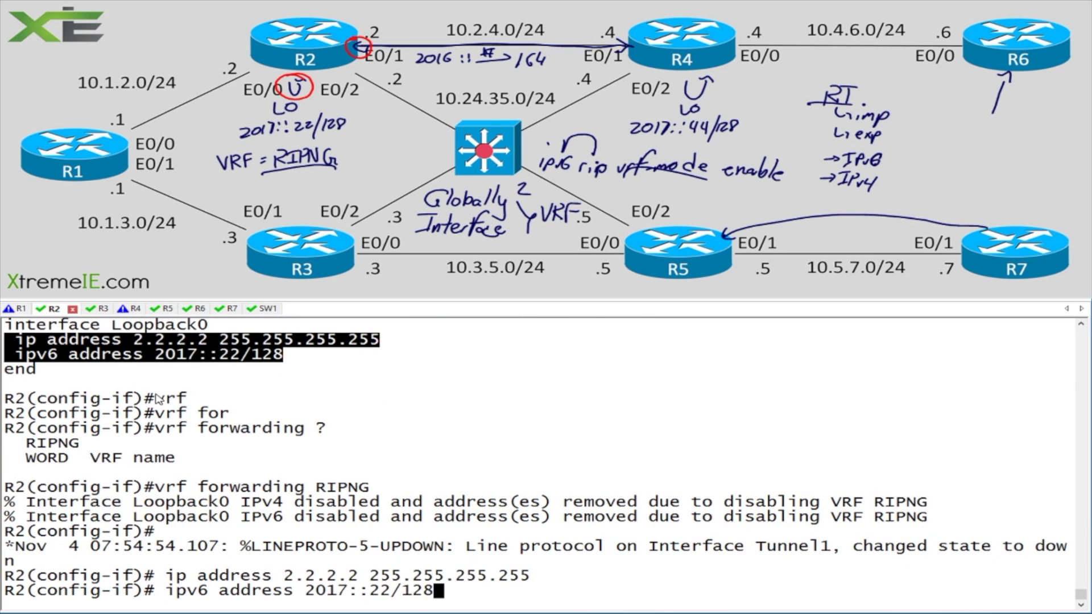
{"action": "key", "text": "Return"}
Display the running configuration of R2's Loopback0 interface
{"action": "type", "text": "do "}
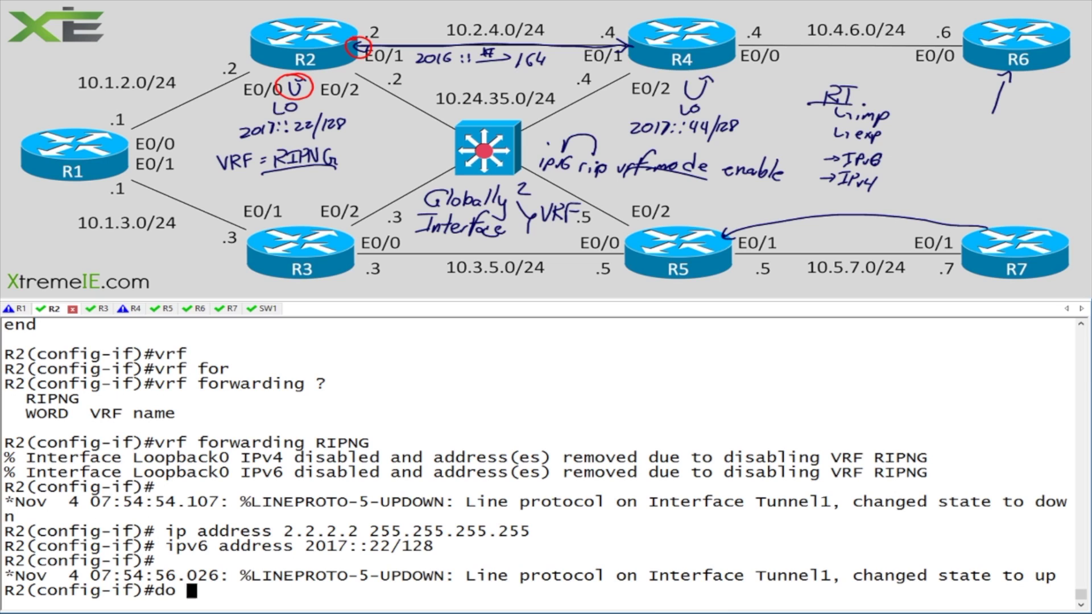
{"action": "type", "text": "sh run int l0"}
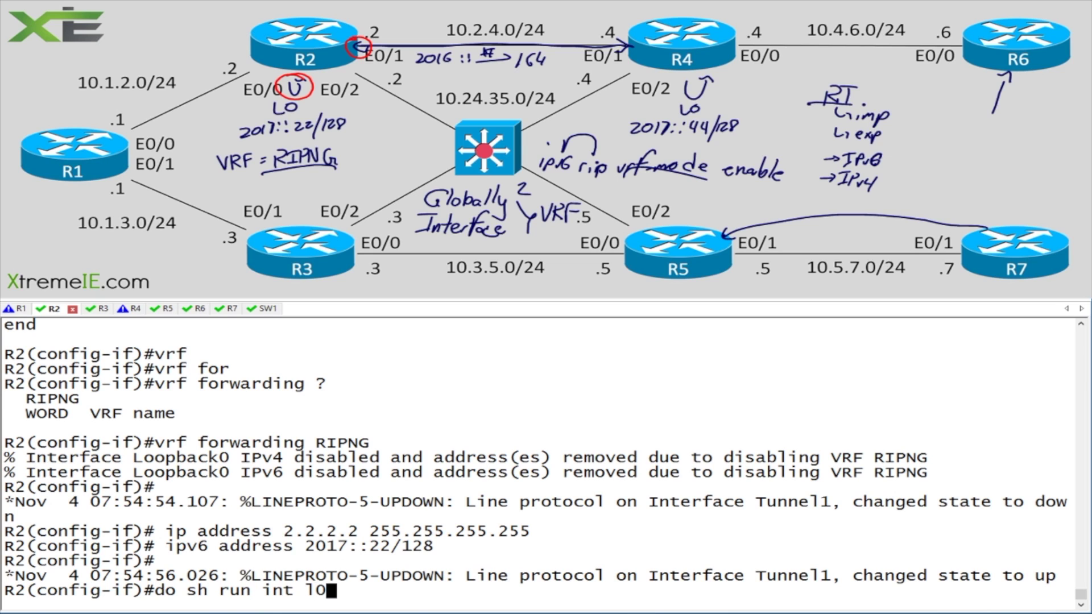
{"action": "key", "text": "Return"}
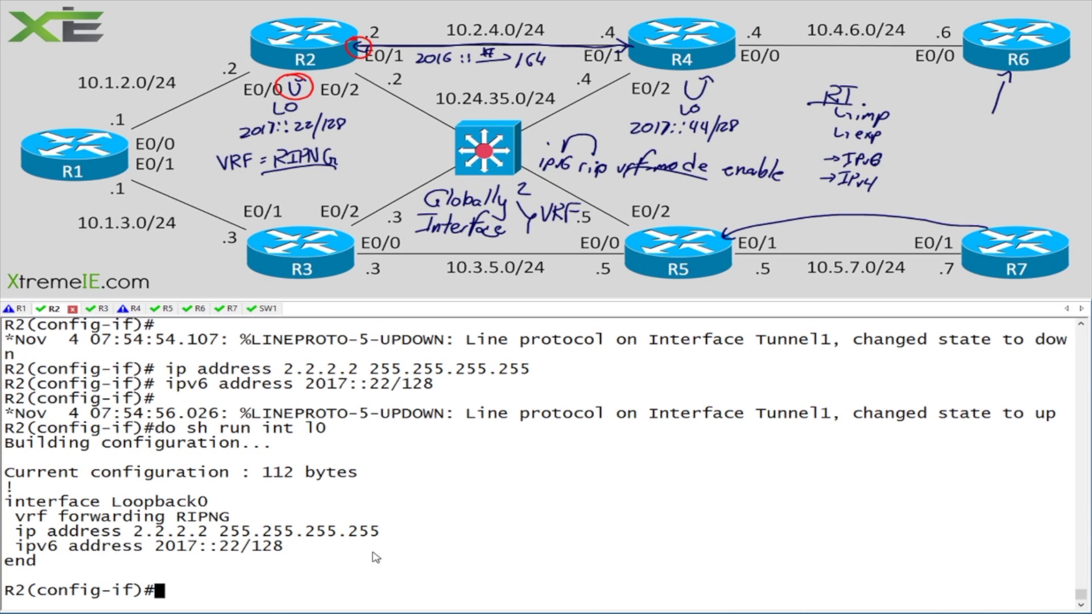
Examine the Tunnel1 line-protocol message and Loopback0's VRF forwarding and address lines in R2's output
{"action": "left_click_drag", "start_coordinate": [412, 414], "coordinate": [4, 414]}
{"action": "left_click_drag", "start_coordinate": [950, 407], "coordinate": [908, 427]}
{"action": "left_click", "coordinate": [839, 428]}
{"action": "left_click_drag", "start_coordinate": [876, 414], "coordinate": [650, 438]}
{"action": "left_click", "coordinate": [534, 421]}
{"action": "left_click_drag", "start_coordinate": [256, 521], "coordinate": [17, 524]}
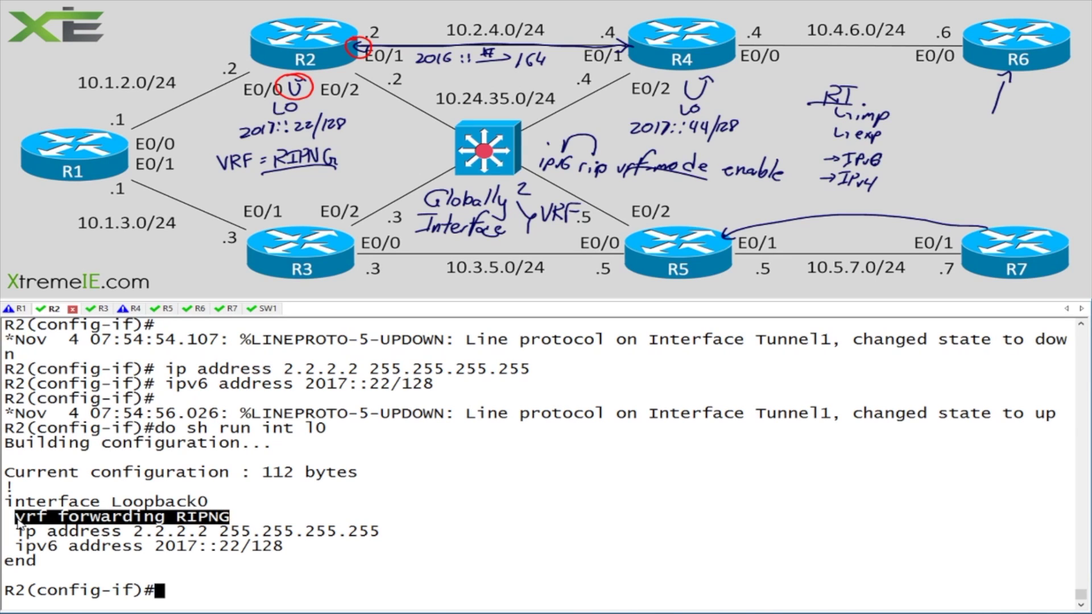
{"action": "left_click_drag", "start_coordinate": [59, 519], "coordinate": [326, 522]}
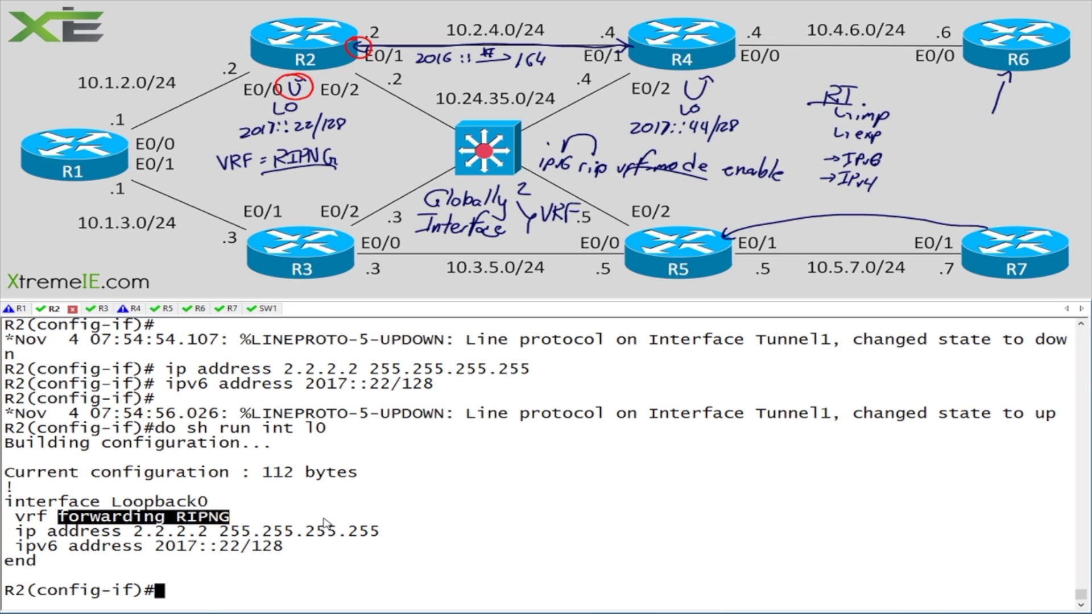
{"action": "left_click_drag", "start_coordinate": [318, 547], "coordinate": [8, 534]}
{"action": "left_click", "coordinate": [107, 540]}
Switch to R4's console, check the 2017::22/128 entry in the latest RIPng response, and turn off all debugging
{"action": "left_click", "coordinate": [124, 309]}
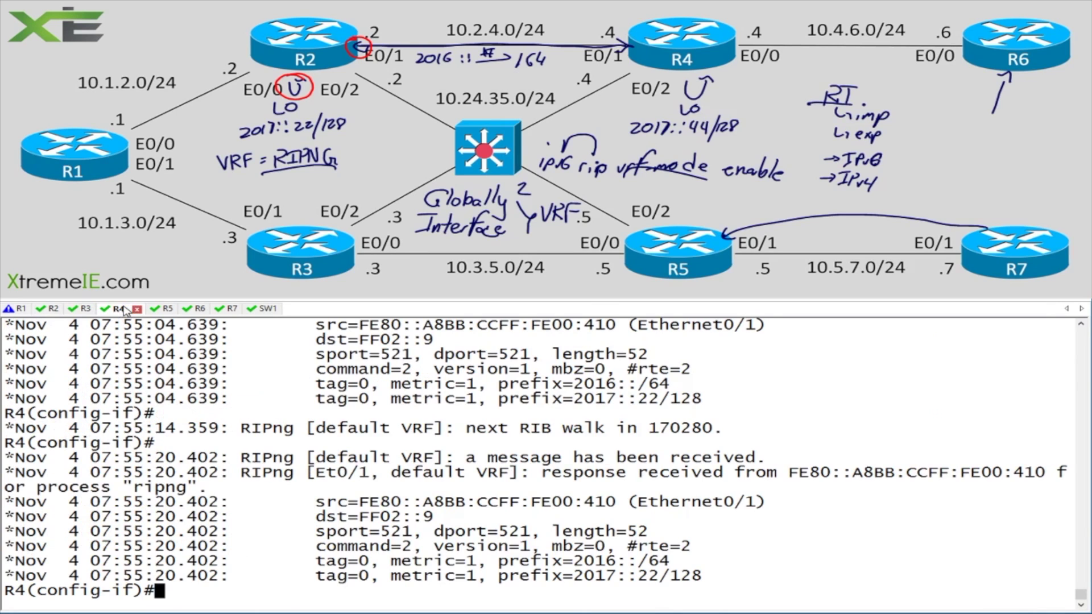
{"action": "left_click_drag", "start_coordinate": [735, 576], "coordinate": [322, 586]}
{"action": "type", "text": "do un all"}
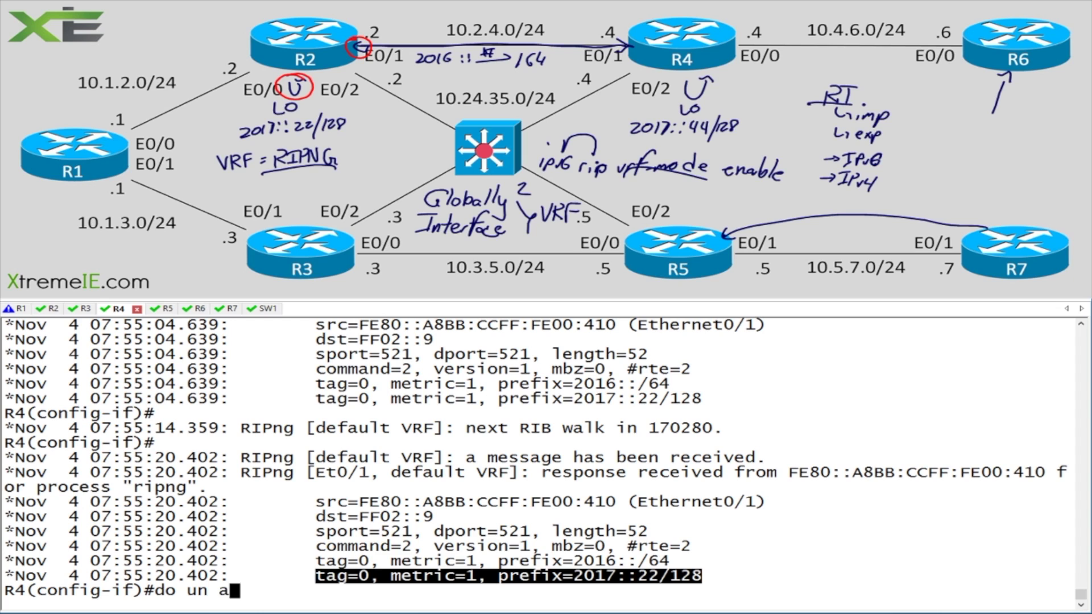
{"action": "key", "text": "Return"}
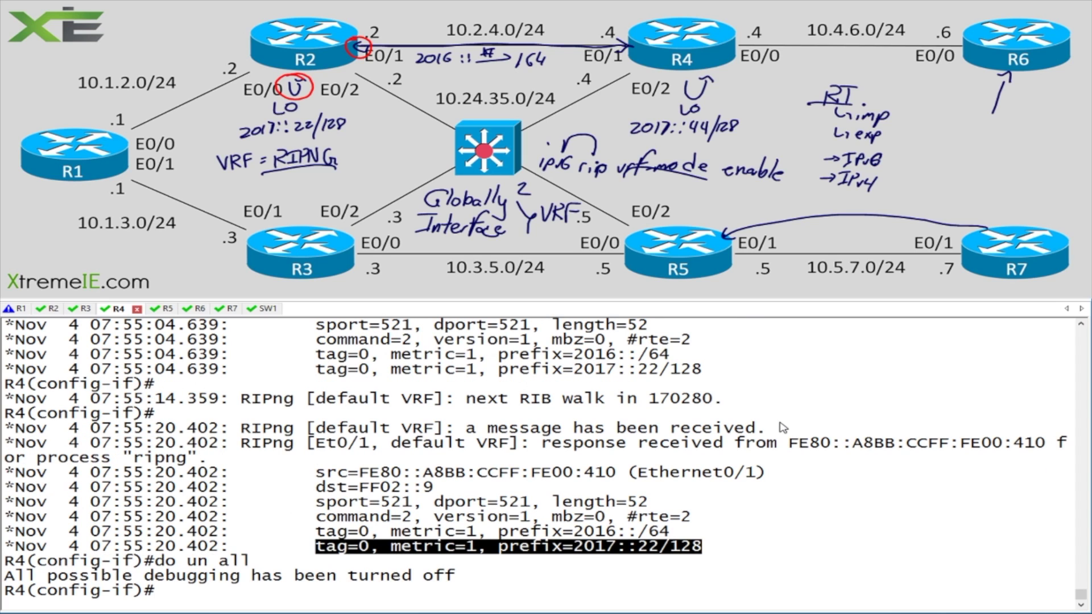
Examine the response source and the 2017::22/128 prefix in R4's last RIPng debug message
{"action": "left_click_drag", "start_coordinate": [634, 449], "coordinate": [961, 450]}
{"action": "left_click", "coordinate": [897, 462]}
{"action": "left_click_drag", "start_coordinate": [718, 552], "coordinate": [587, 558]}
{"action": "double_click", "coordinate": [578, 555]}
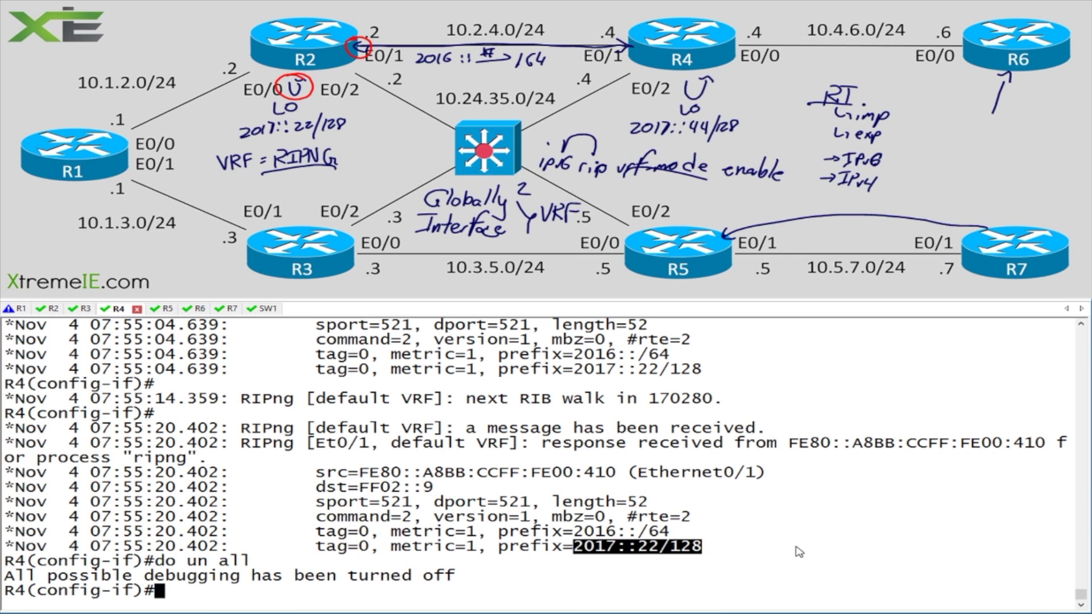
Leave configuration mode on R4, display the RIP routes in its IPv6 routing table, and examine the 2017::22/128 entry
{"action": "left_click", "coordinate": [799, 555]}
{"action": "key", "text": "ctrl+z"}
{"action": "type", "text": "sh ipv6 route rip"}
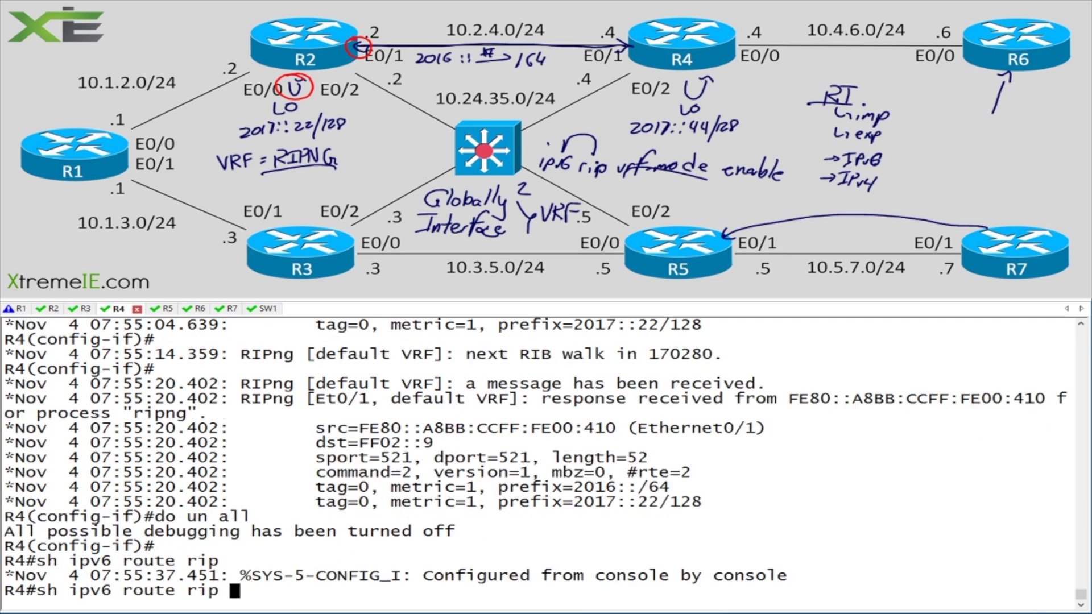
{"action": "key", "text": "Return"}
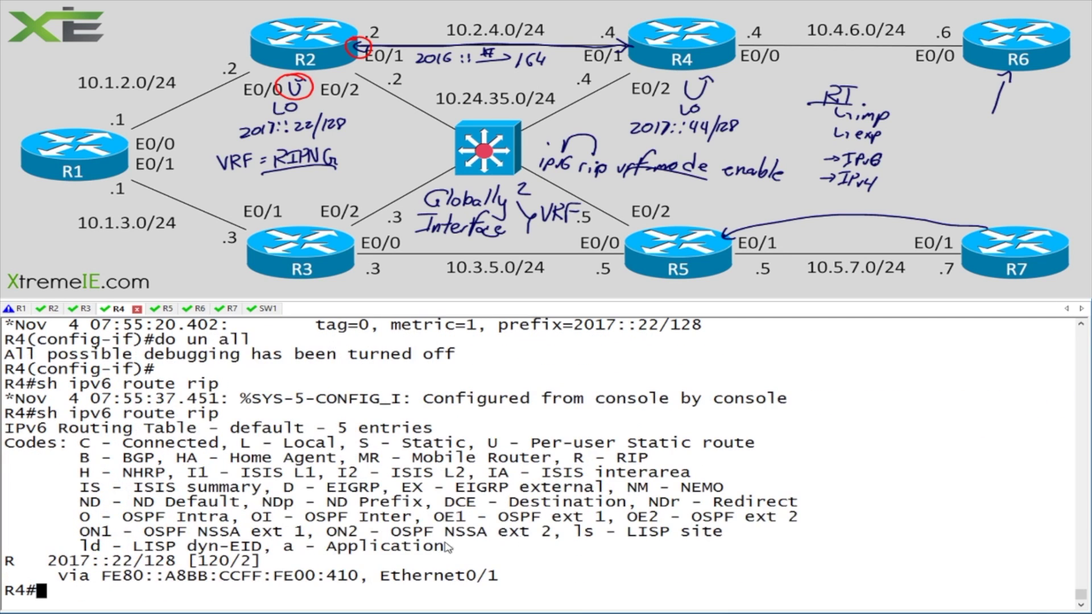
{"action": "left_click_drag", "start_coordinate": [39, 560], "coordinate": [332, 566]}
{"action": "left_click", "coordinate": [332, 567]}
Clear the handwritten annotations from the topology diagram and write "Globally → vrf-mode" below R2, with placeholder lines beneath
{"action": "left_click", "coordinate": [541, 232]}
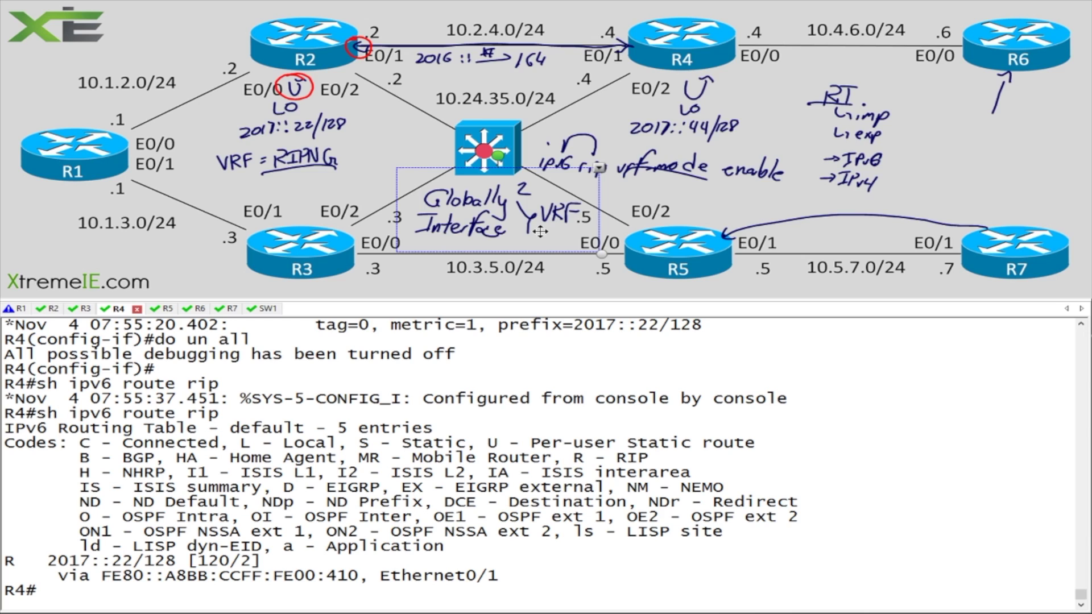
{"action": "key", "text": "Escape"}
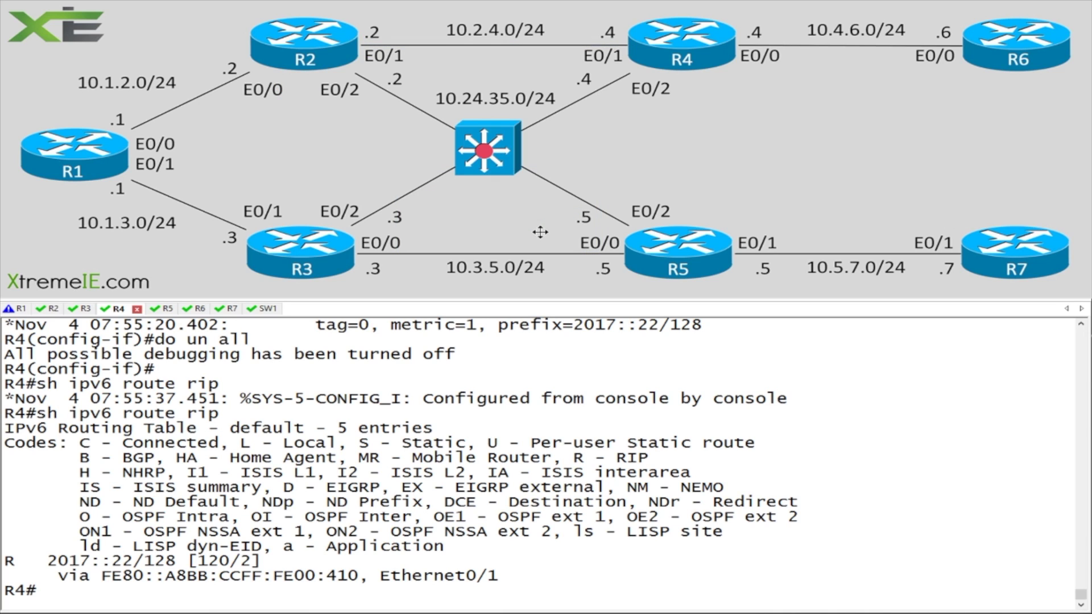
{"action": "mouse_move", "coordinate": [218, 112]}
{"action": "left_mouse_down"}
{"action": "mouse_move", "coordinate": [205, 125]}
{"action": "mouse_move", "coordinate": [224, 114]}
{"action": "mouse_move", "coordinate": [287, 114]}
{"action": "mouse_move", "coordinate": [279, 136]}
{"action": "mouse_move", "coordinate": [341, 98]}
{"action": "mouse_move", "coordinate": [365, 114]}
{"action": "mouse_move", "coordinate": [417, 108]}
{"action": "left_mouse_up"}
{"action": "left_click_drag", "start_coordinate": [233, 142], "coordinate": [310, 161]}
{"action": "left_click_drag", "start_coordinate": [234, 173], "coordinate": [304, 182]}
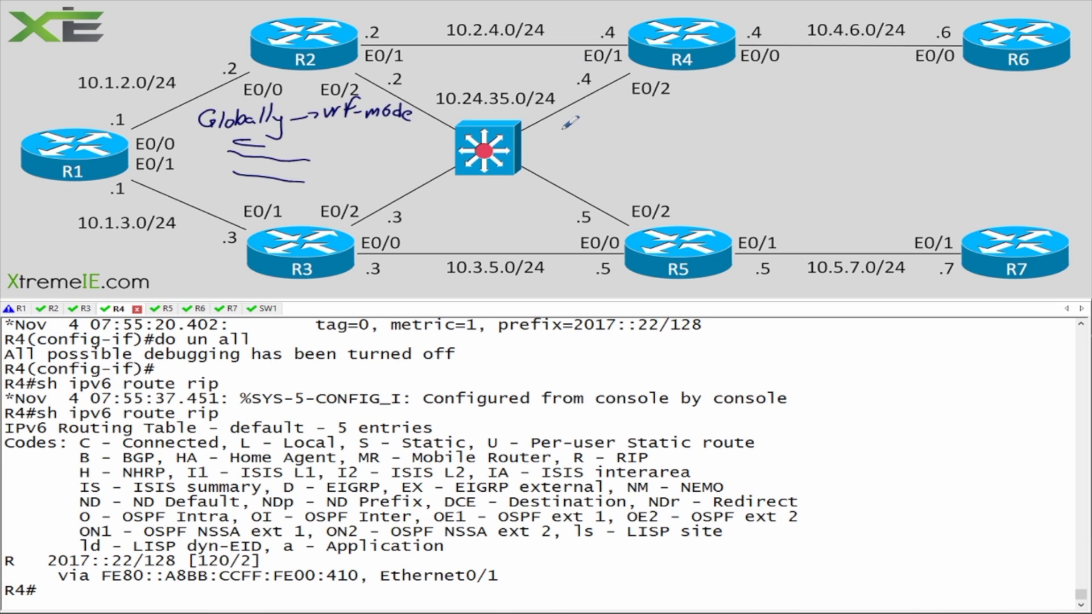
Write "VRF definition" on the diagram between the central switch and R4, and underline it
{"action": "mouse_move", "coordinate": [563, 122]}
{"action": "left_mouse_down"}
{"action": "mouse_move", "coordinate": [595, 126]}
{"action": "mouse_move", "coordinate": [610, 110]}
{"action": "mouse_move", "coordinate": [629, 133]}
{"action": "mouse_move", "coordinate": [658, 119]}
{"action": "mouse_move", "coordinate": [677, 129]}
{"action": "mouse_move", "coordinate": [690, 114]}
{"action": "mouse_move", "coordinate": [709, 143]}
{"action": "left_mouse_up"}
{"action": "left_click_drag", "start_coordinate": [711, 137], "coordinate": [729, 147]}
{"action": "left_click_drag", "start_coordinate": [557, 153], "coordinate": [730, 154]}
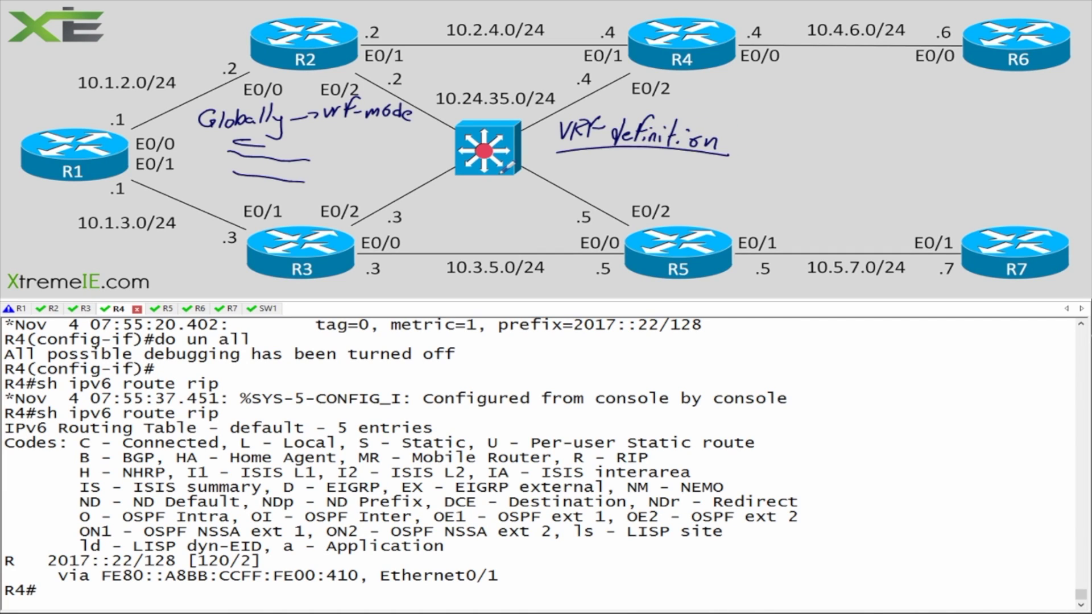